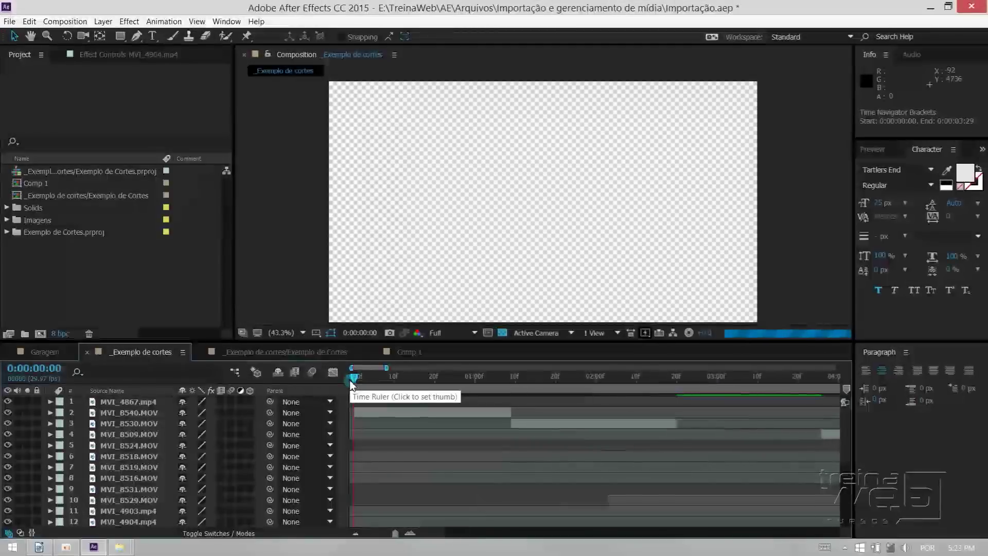
Select the MVI_4867.mp4 layer and zoom the timeline in on its bar.
left_click(398, 378)
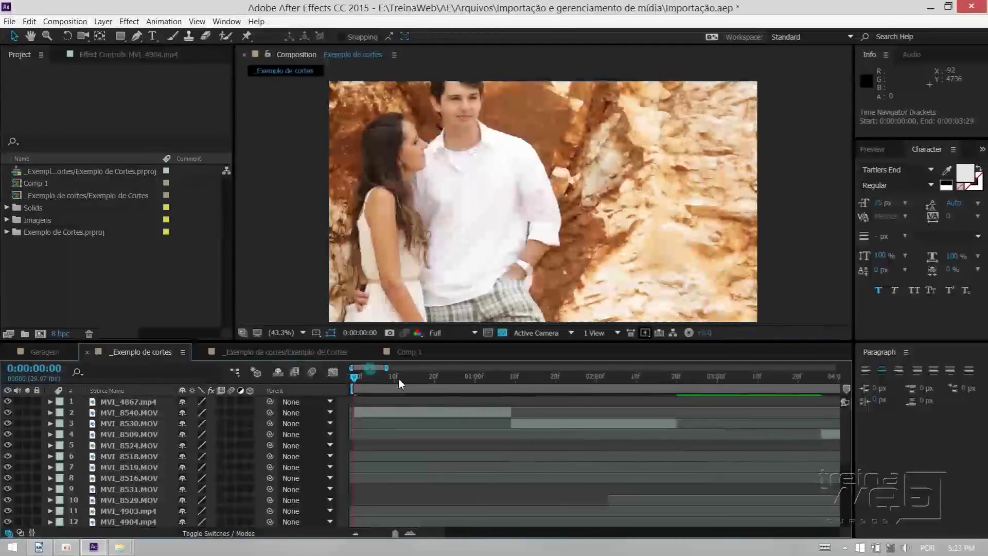
left_click(409, 412)
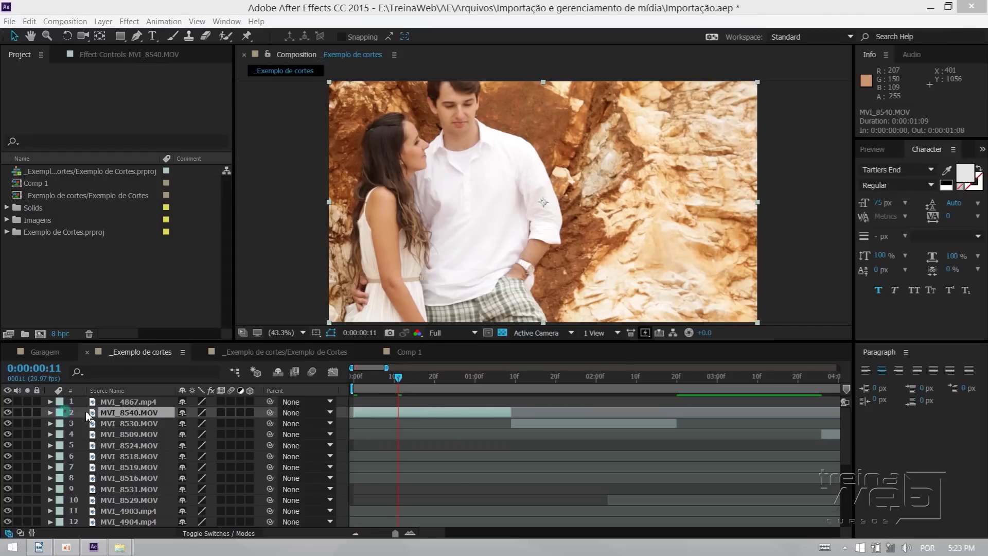
left_click(149, 402)
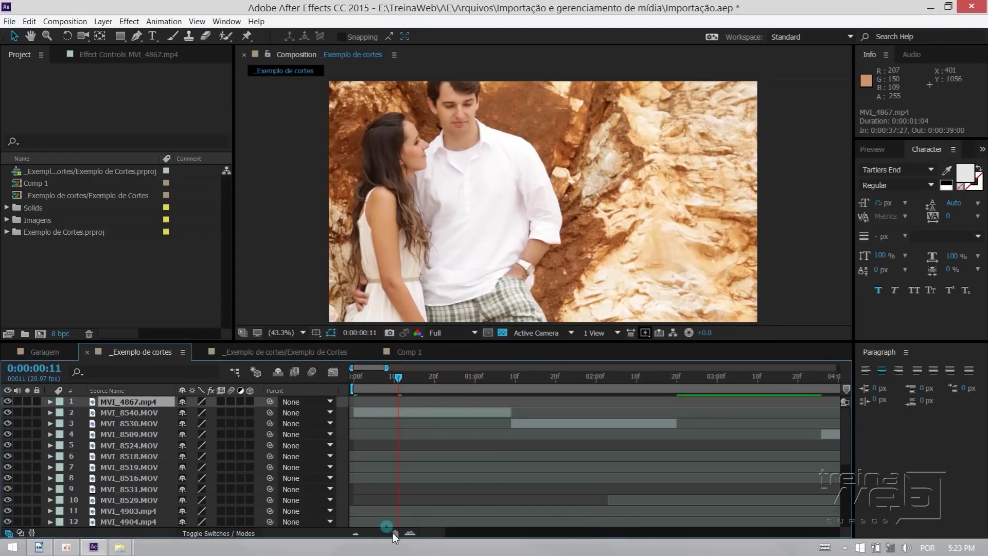
left_click_drag(447, 537, 679, 537)
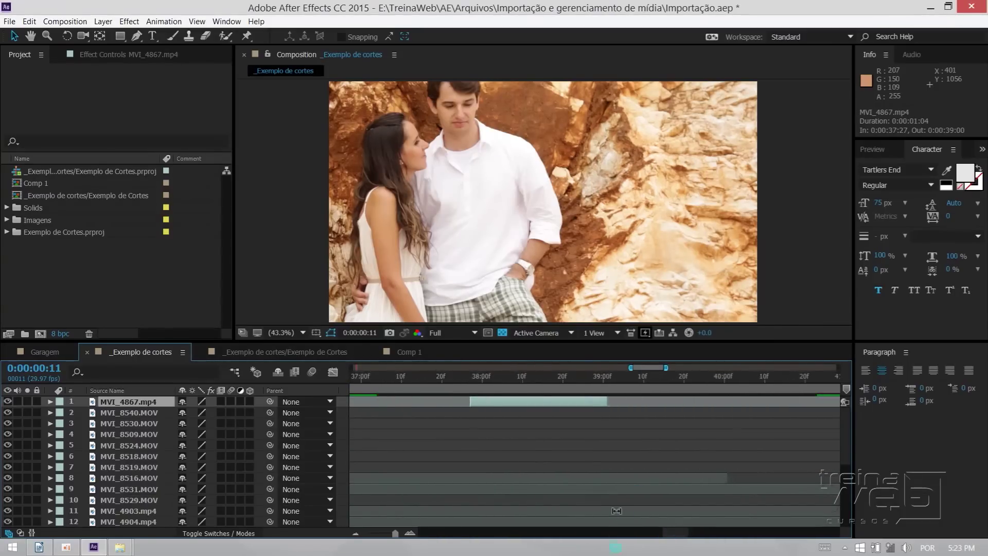
Scrub the MVI_4867.mp4 clip from 0:00:37:27 to about 39 seconds, then scroll the timeline back.
left_click(495, 382)
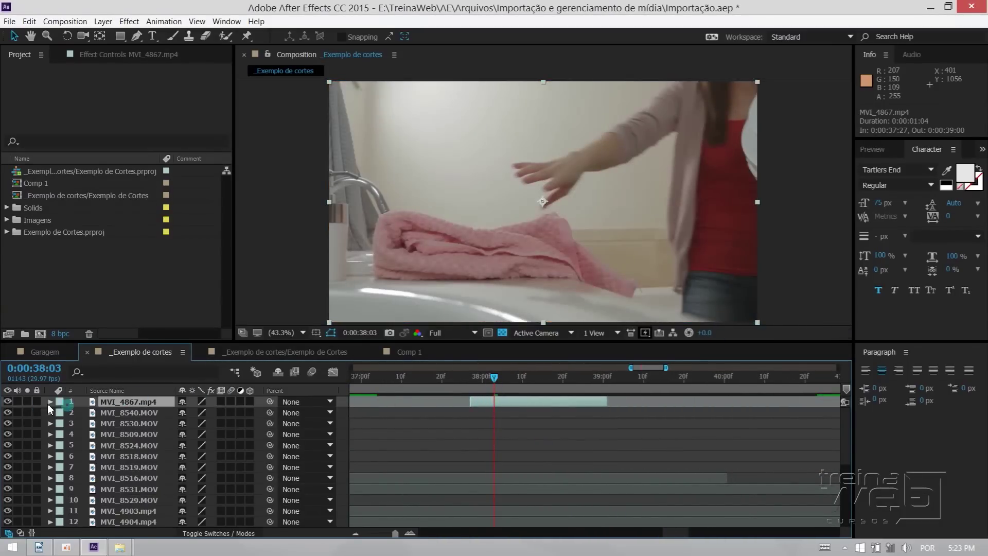
mouse_move(493, 379)
left_mouse_down()
mouse_move(469, 382)
mouse_move(467, 406)
left_mouse_up()
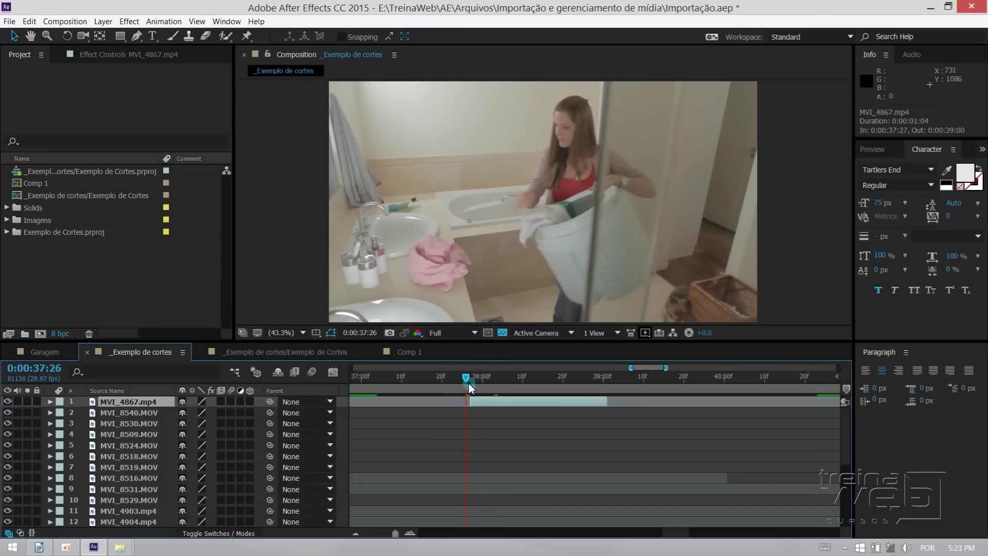
left_click(473, 381)
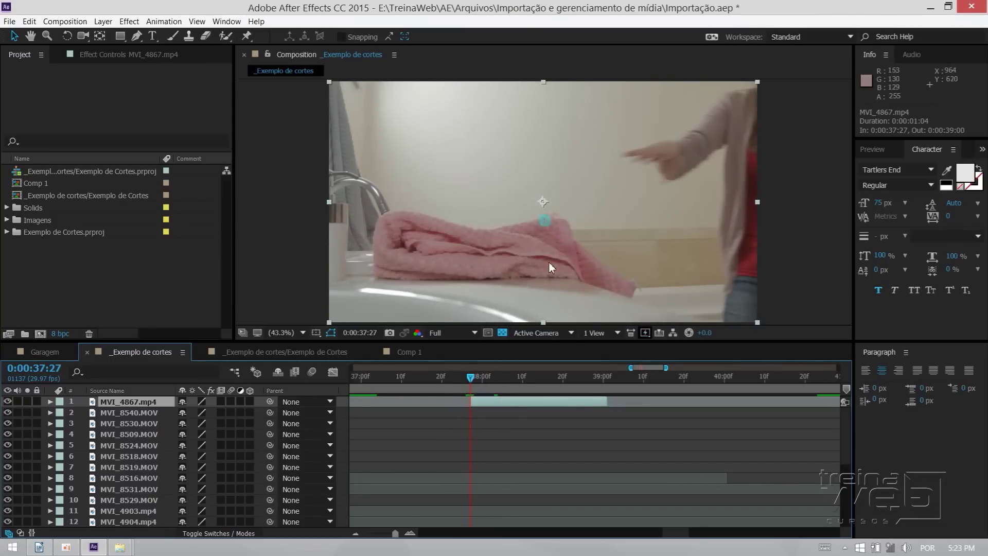
mouse_move(520, 383)
left_mouse_down()
mouse_move(612, 385)
mouse_move(624, 456)
left_mouse_up()
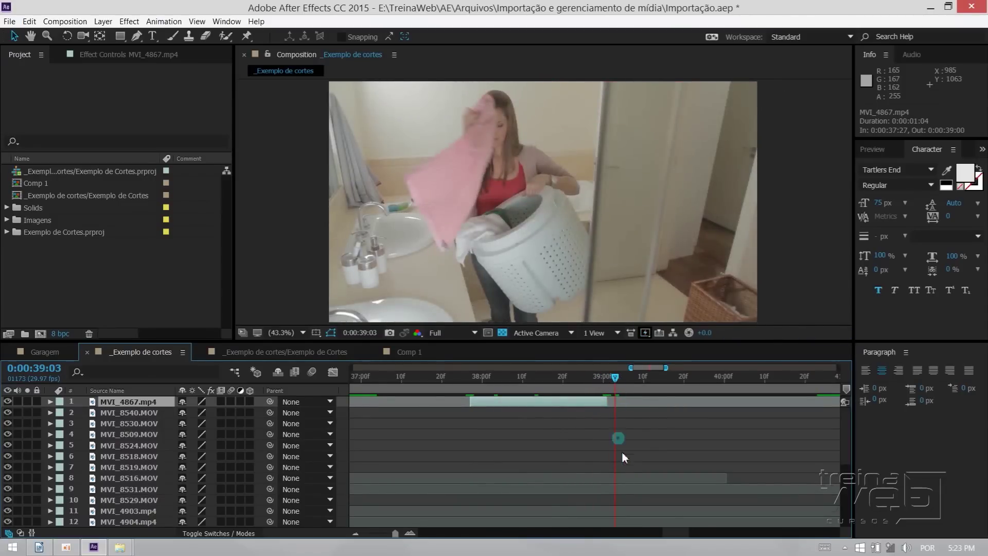
left_click_drag(675, 529, 363, 519)
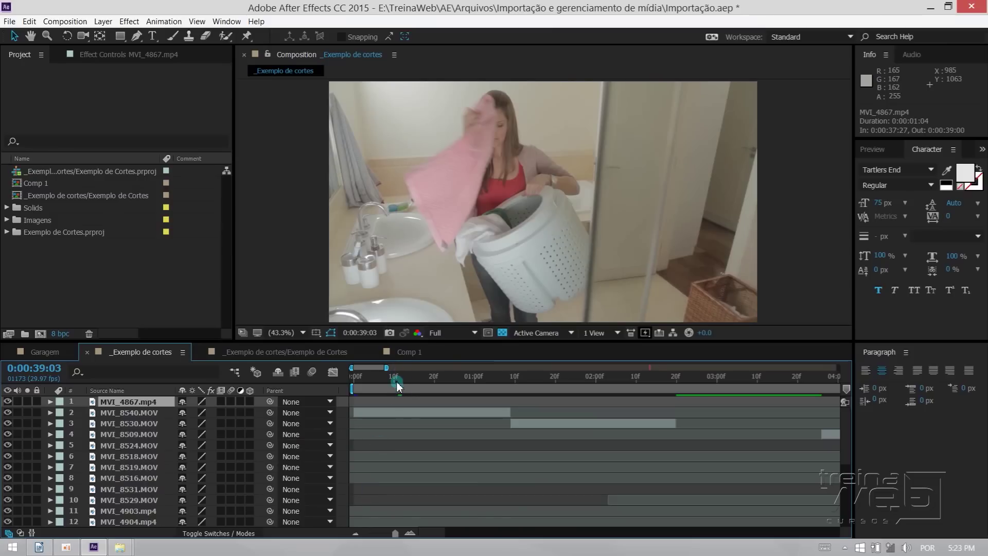
Retrim the MVI_8540.MOV out point to the current time, 0:00:01:09, previewing the cut.
left_click(399, 369)
left_click(419, 409)
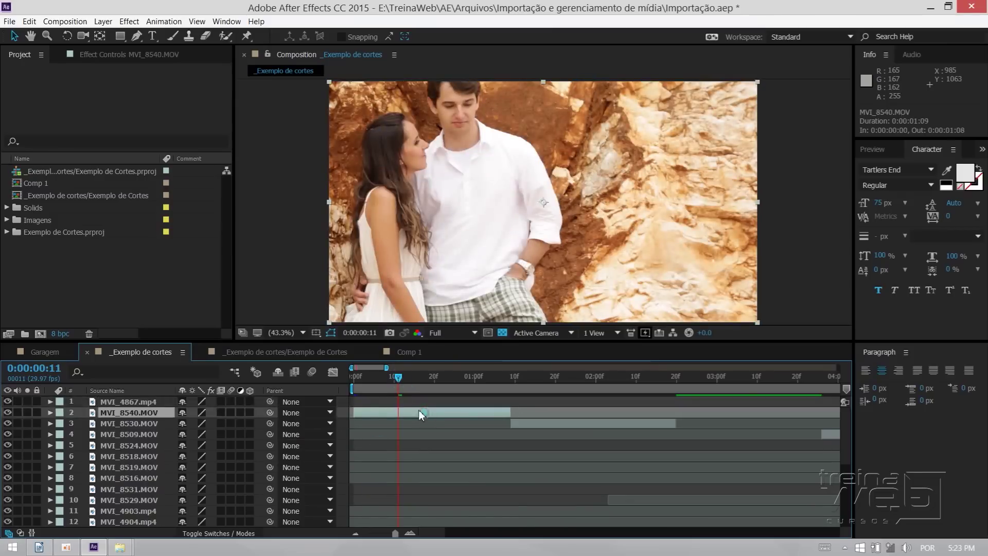
left_click(490, 382)
mouse_move(509, 413)
left_mouse_down()
mouse_move(461, 412)
mouse_move(504, 413)
left_mouse_up()
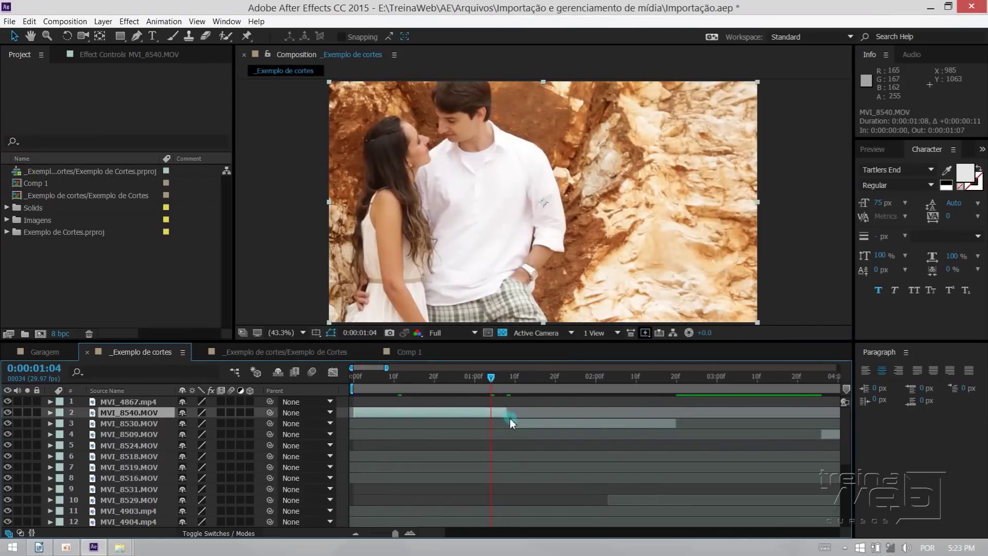
key("space")
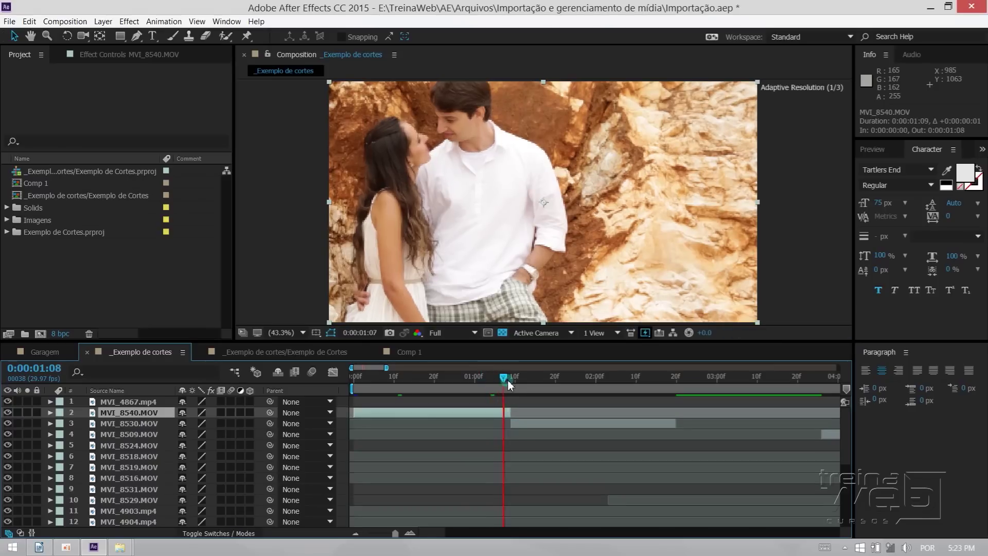
left_click(534, 424)
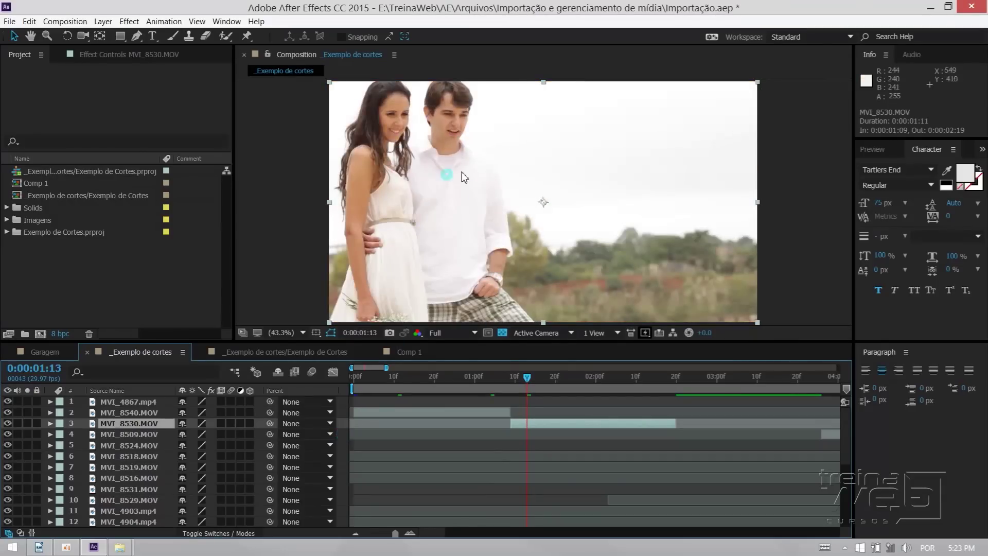
mouse_move(510, 412)
left_mouse_down()
mouse_move(542, 410)
mouse_move(526, 412)
left_mouse_up()
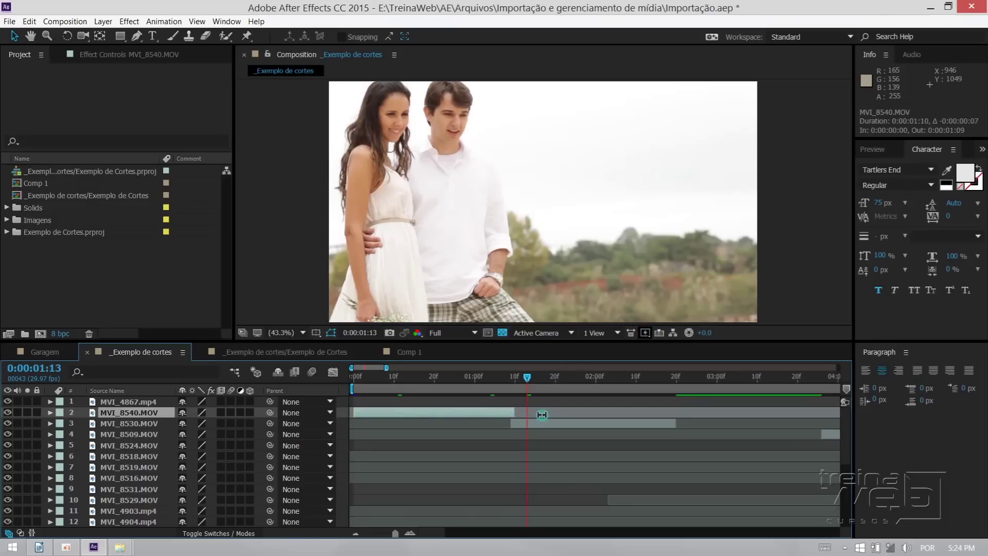
Zoom the timeline out to the whole composition and scroll through the layer list.
left_click_drag(395, 533, 369, 533)
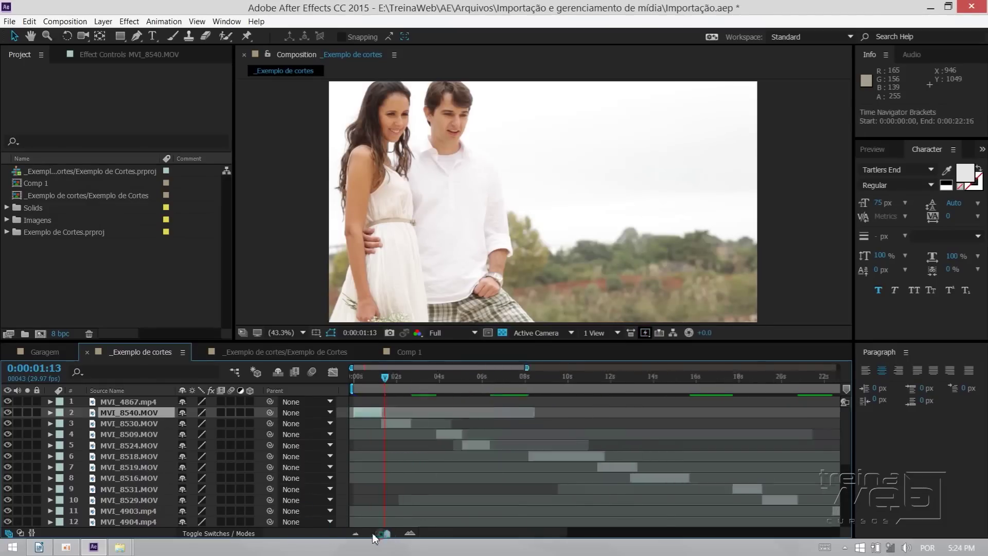
scroll(184, 452, "down", 5)
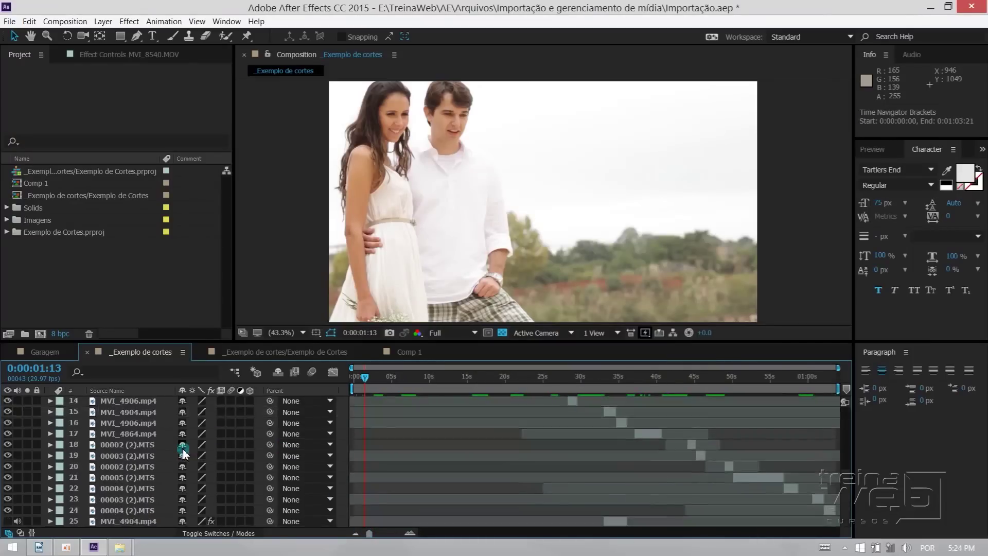
scroll(317, 436, "up", 5)
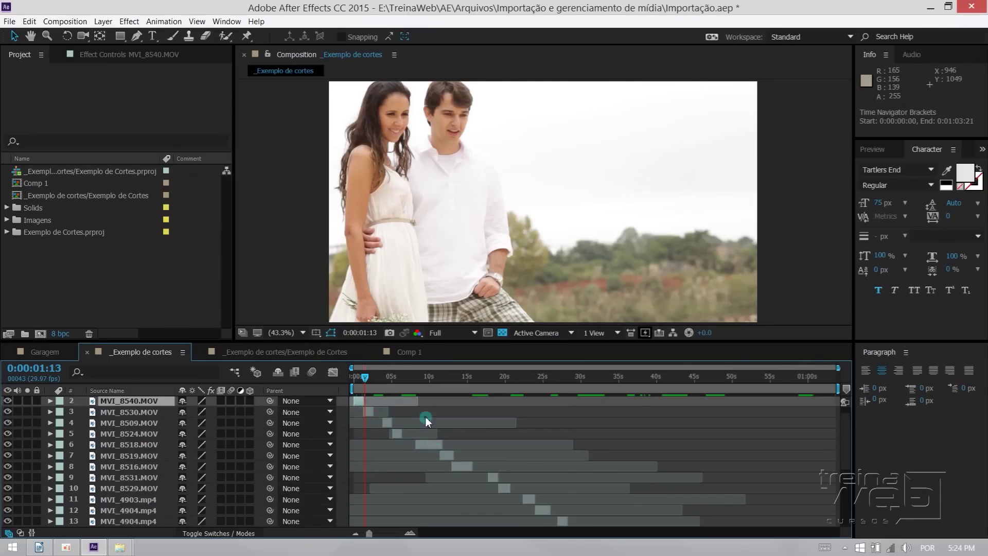
scroll(425, 417, "up", 1)
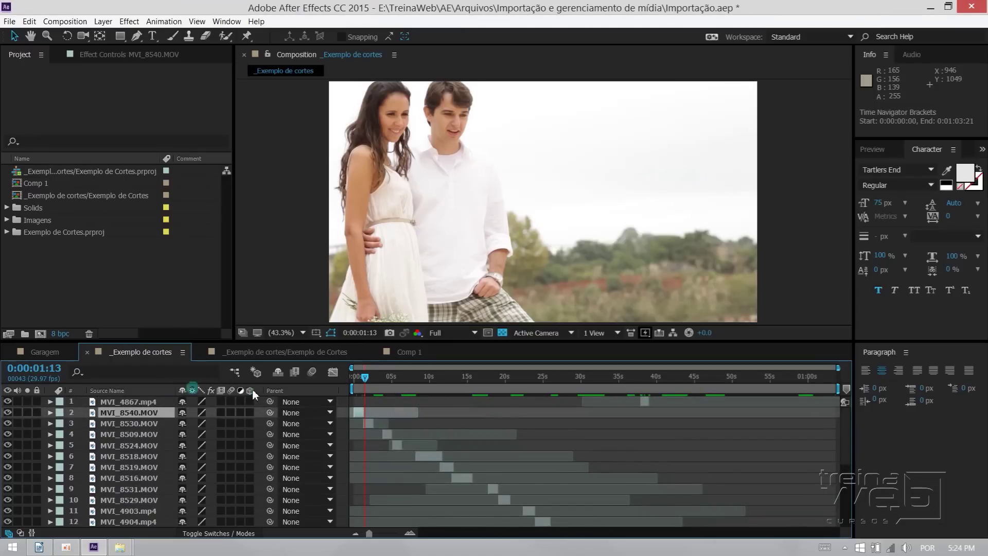
left_click(355, 412)
Move the time to 0:00:09:23, select MVI_8518.MOV, and enlarge the timeline panel.
left_click_drag(373, 381, 427, 382)
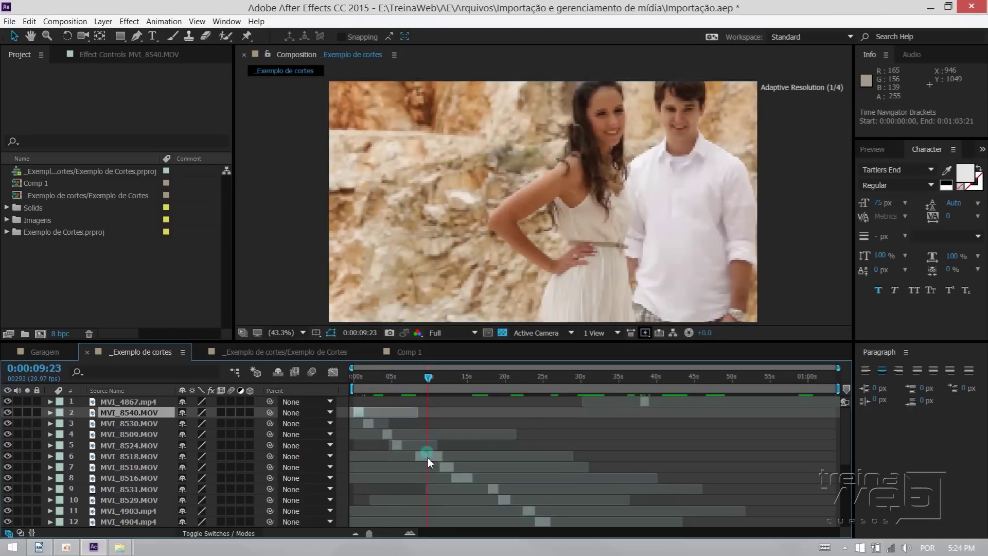
left_click(431, 457)
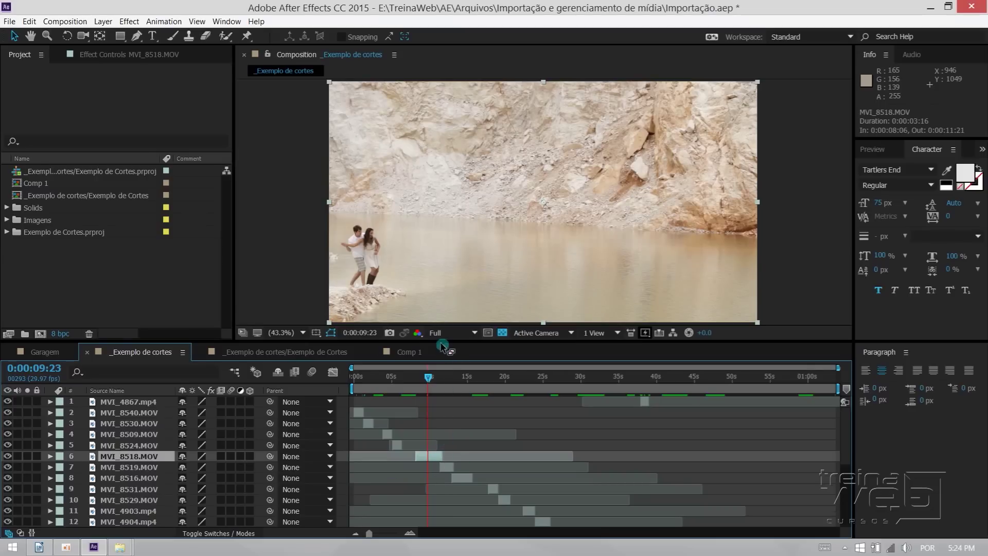
left_click_drag(441, 342, 441, 313)
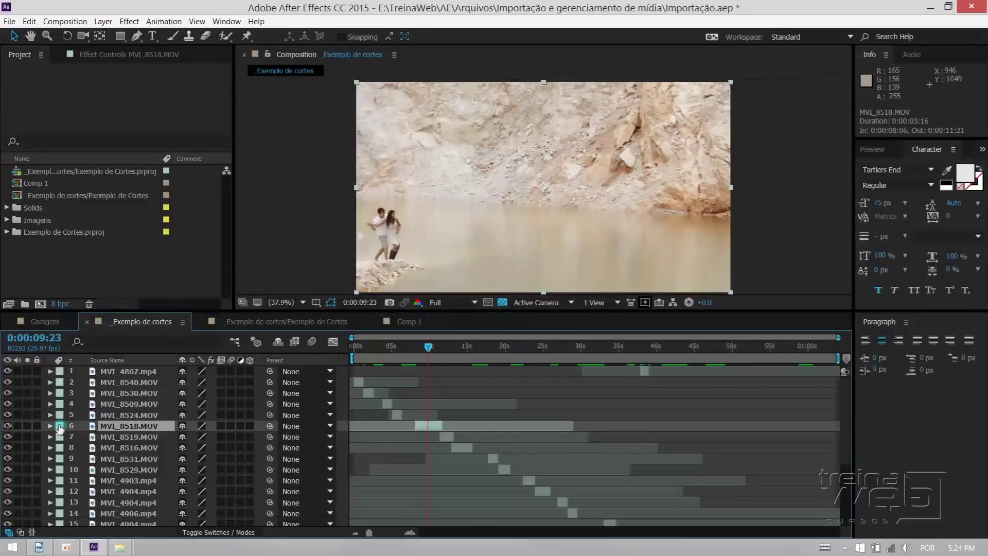
Inspect the MVI_8518.MOV properties, then select the MVI_8519 and MVI_8516 layers.
left_click(50, 426)
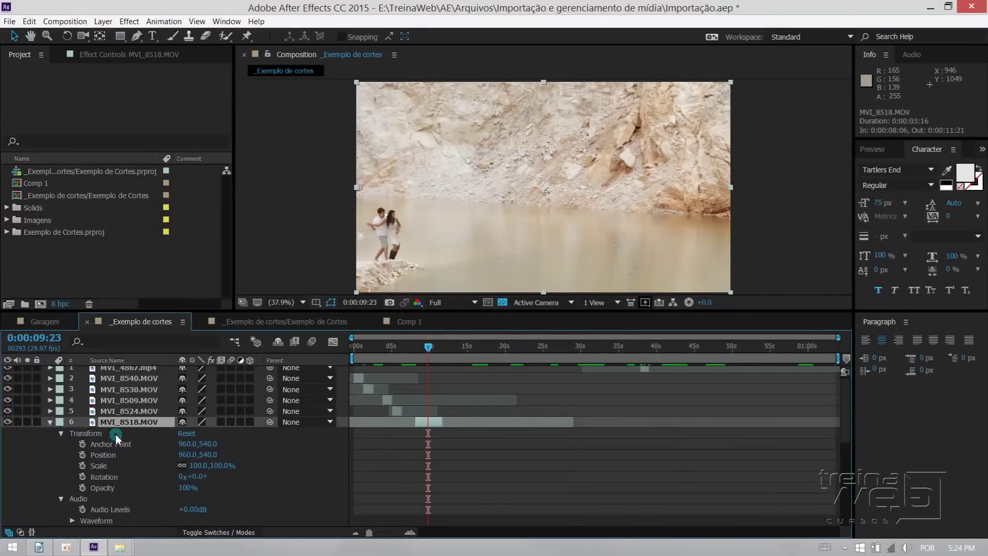
scroll(113, 447, "down", 4)
scroll(110, 434, "up", 4)
scroll(116, 434, "down", 3)
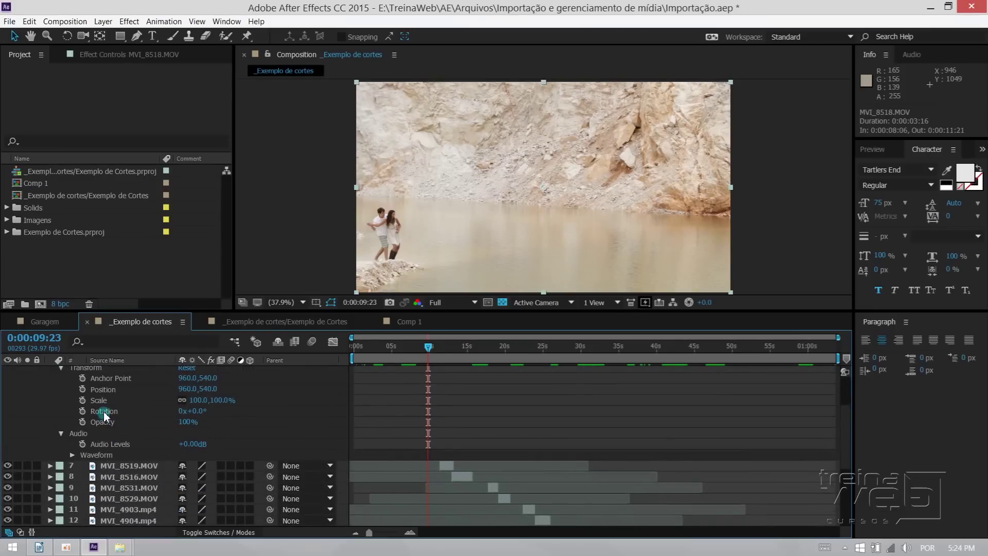
scroll(102, 417, "up", 3)
left_click(50, 390)
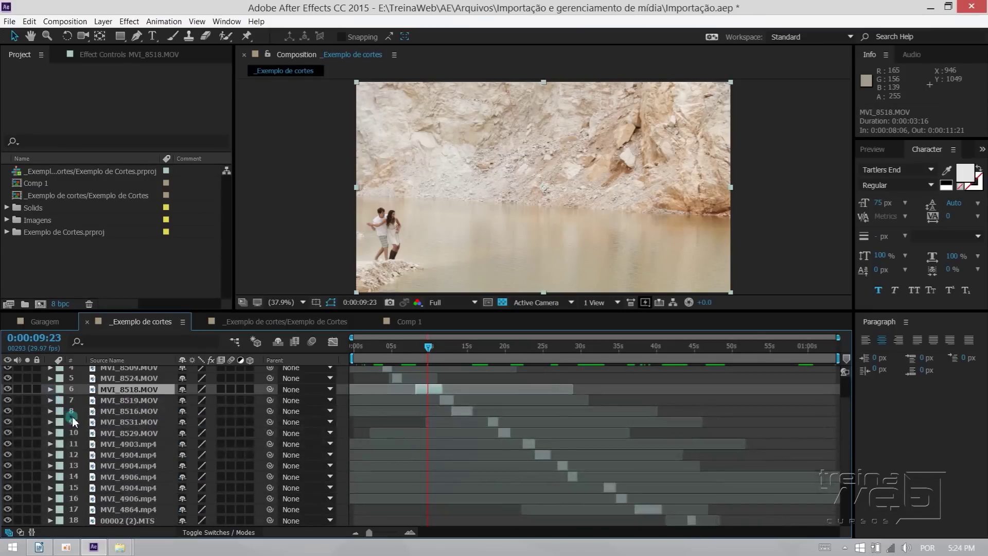
left_click(113, 399)
left_click(122, 411)
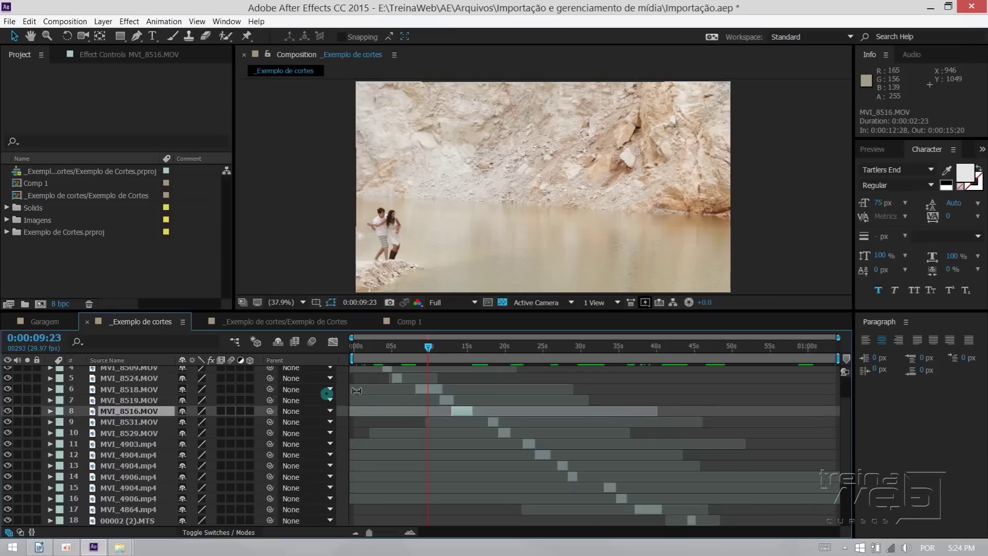
left_click(403, 410)
Find the cut by moving the time to 0:00:11:16 and select the MVI_8518 layer.
scroll(500, 372, "up", 5)
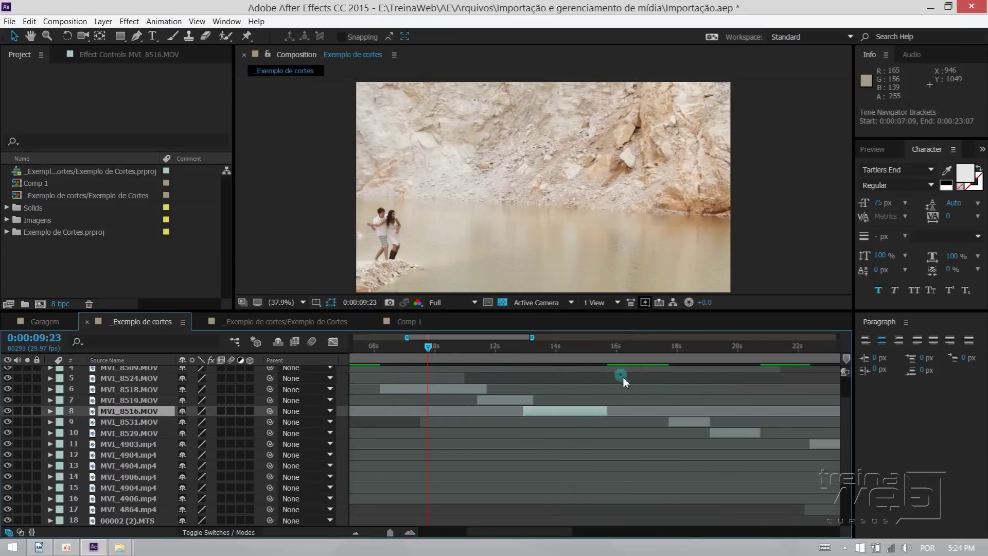
left_click(591, 354)
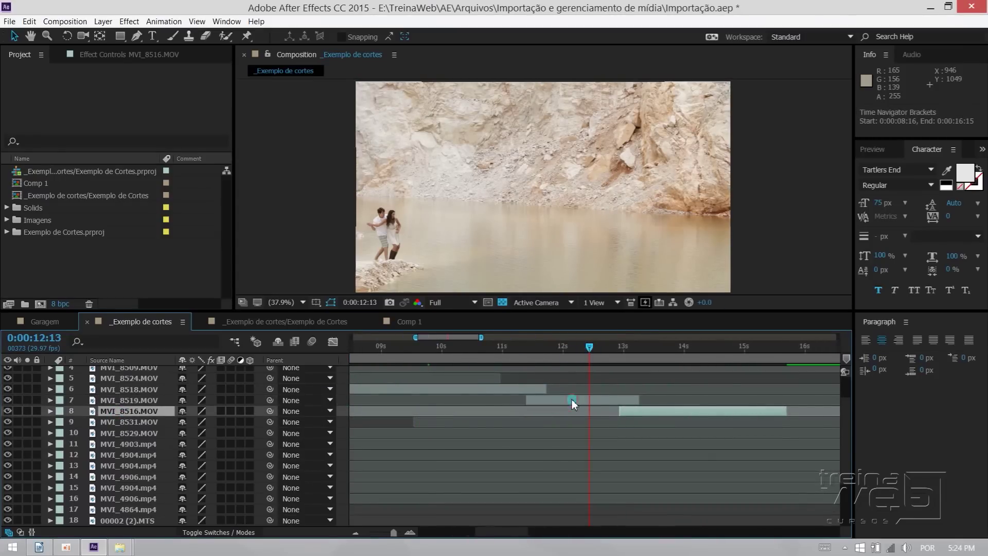
left_click(572, 400)
left_click(575, 386)
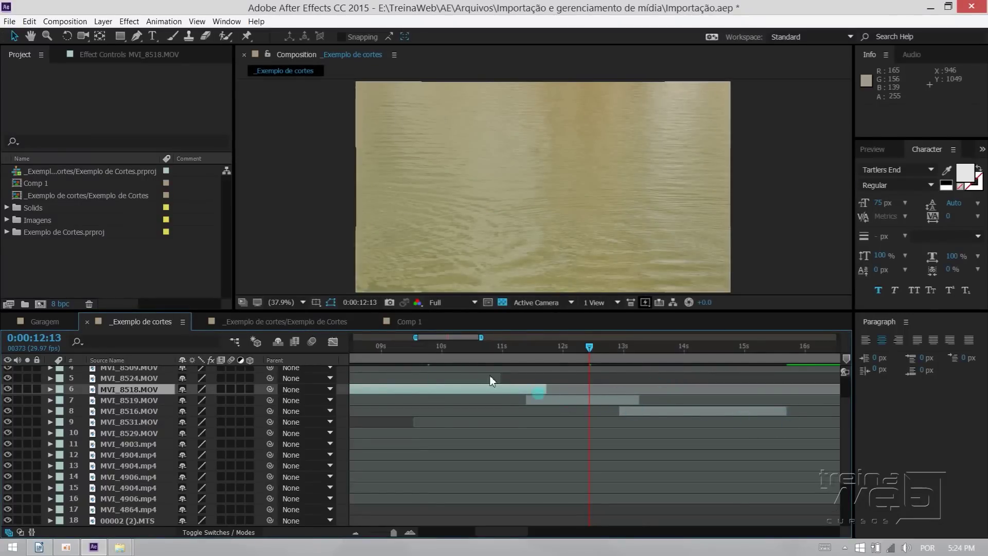
left_click(488, 346)
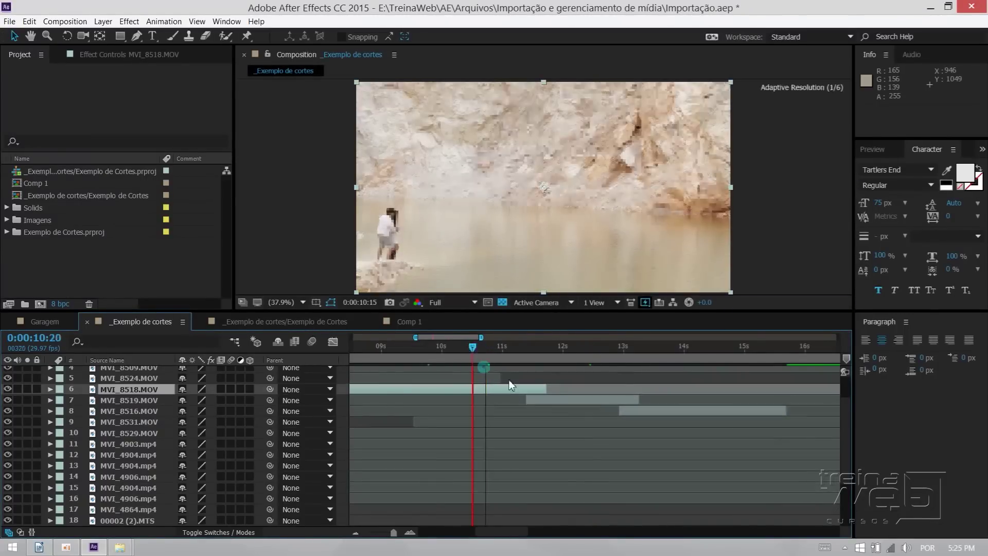
left_click_drag(489, 350, 482, 396)
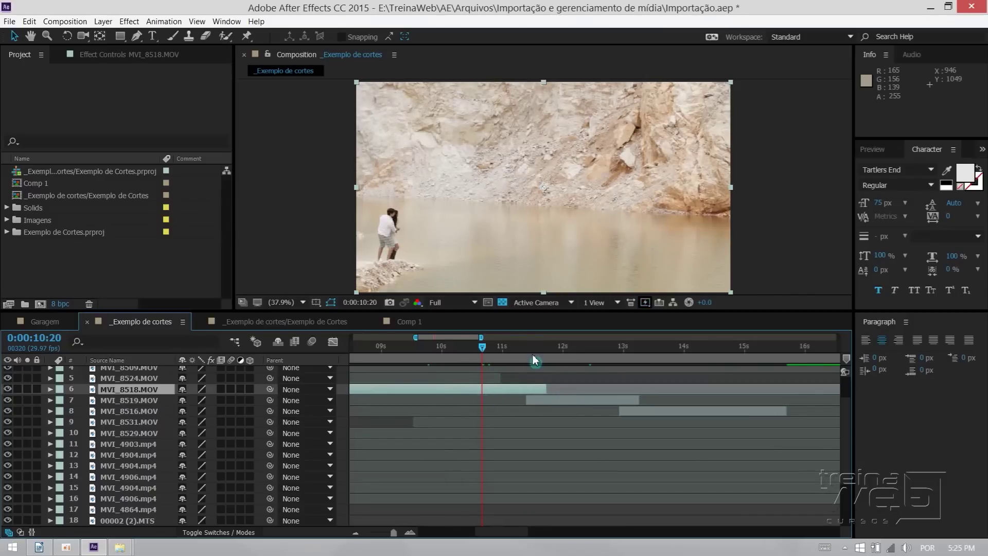
left_click_drag(521, 353, 535, 349)
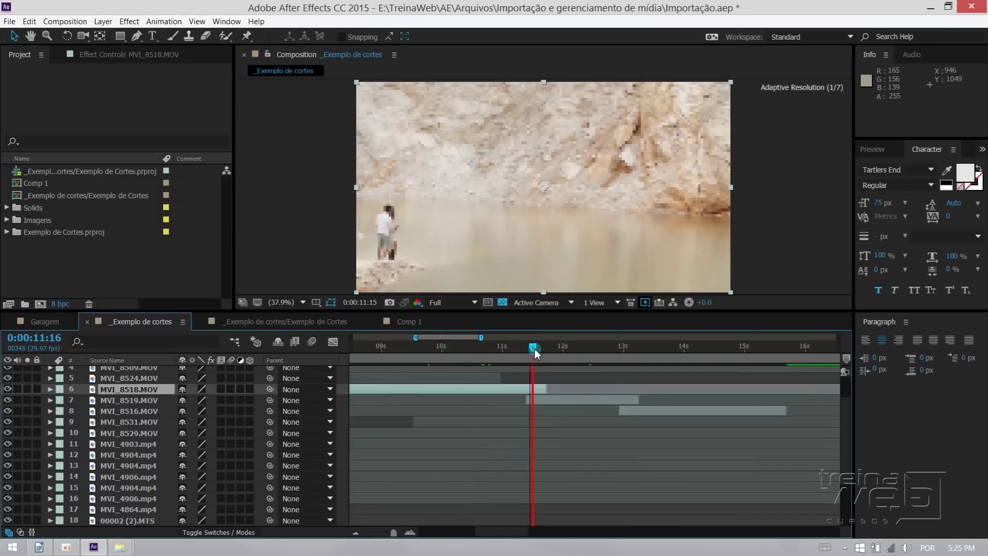
left_click(537, 400)
left_click(530, 388)
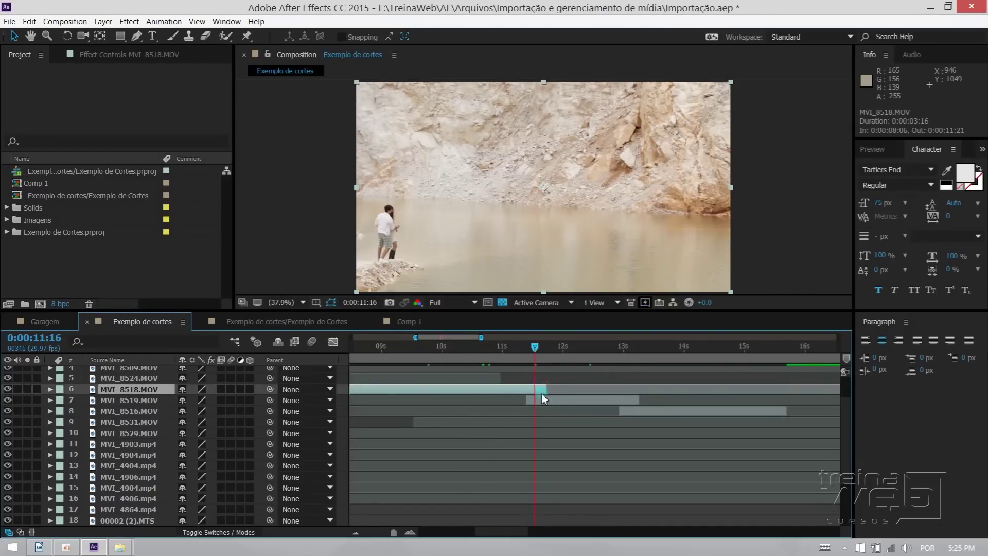
Lower MVI_8518.MOV's opacity to 35% and collapse its properties.
left_click(546, 400)
left_click(540, 391)
left_click(36, 389)
left_click(49, 389)
mouse_move(189, 457)
left_mouse_down()
mouse_move(122, 453)
mouse_move(460, 229)
left_mouse_up()
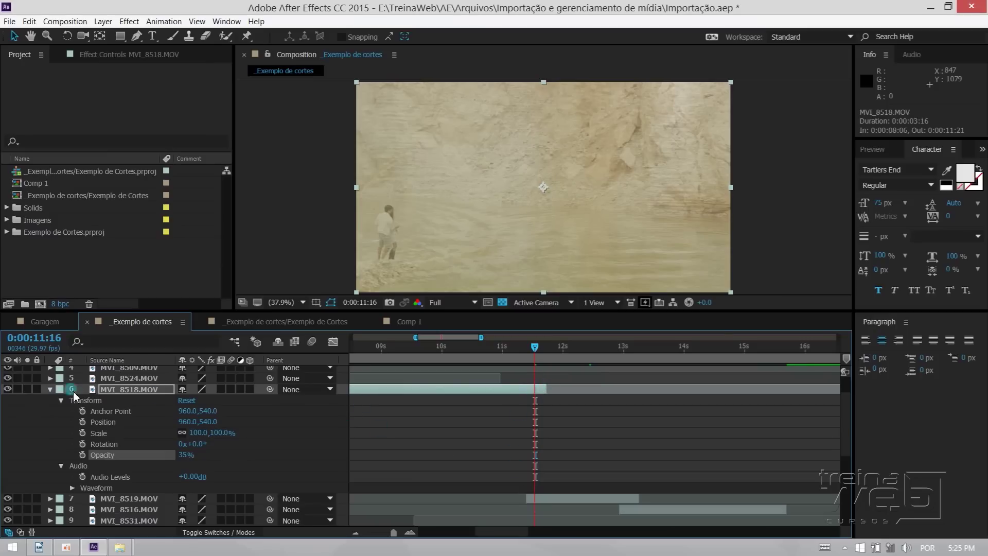
left_click(51, 391)
Switch to Comp 1, enlarge its preview at Fit up to 100%, and select the Garagem.psd layer.
left_click(265, 323)
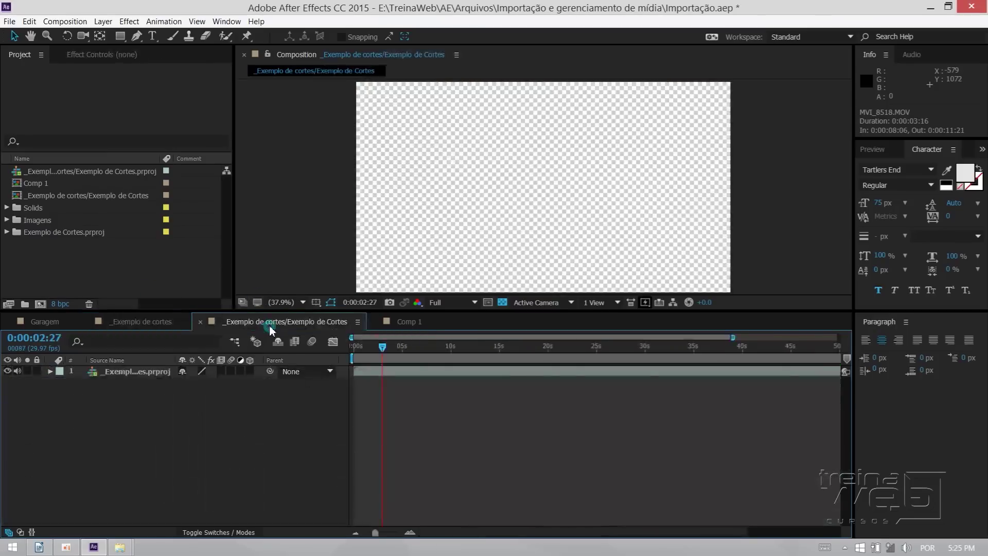
left_click(407, 322)
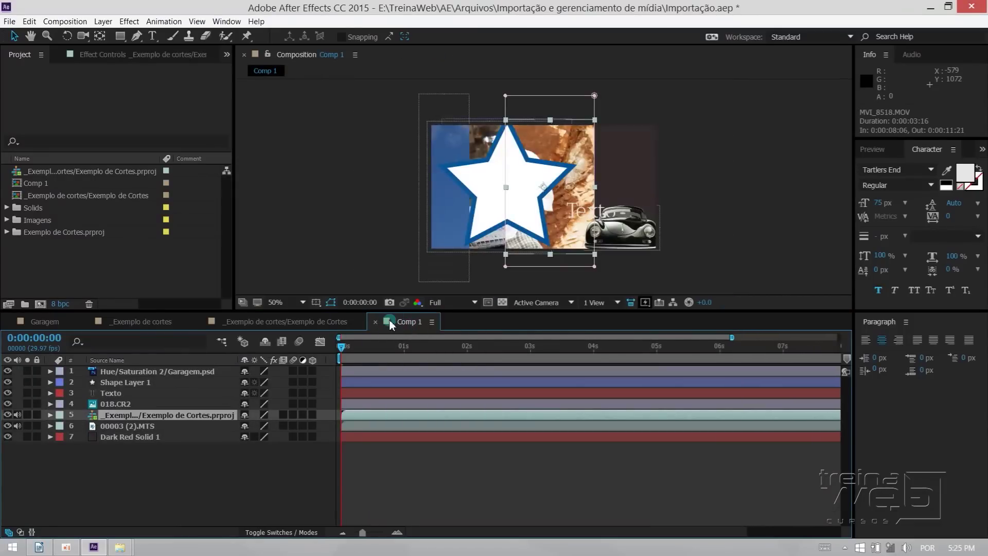
left_click_drag(466, 311, 466, 342)
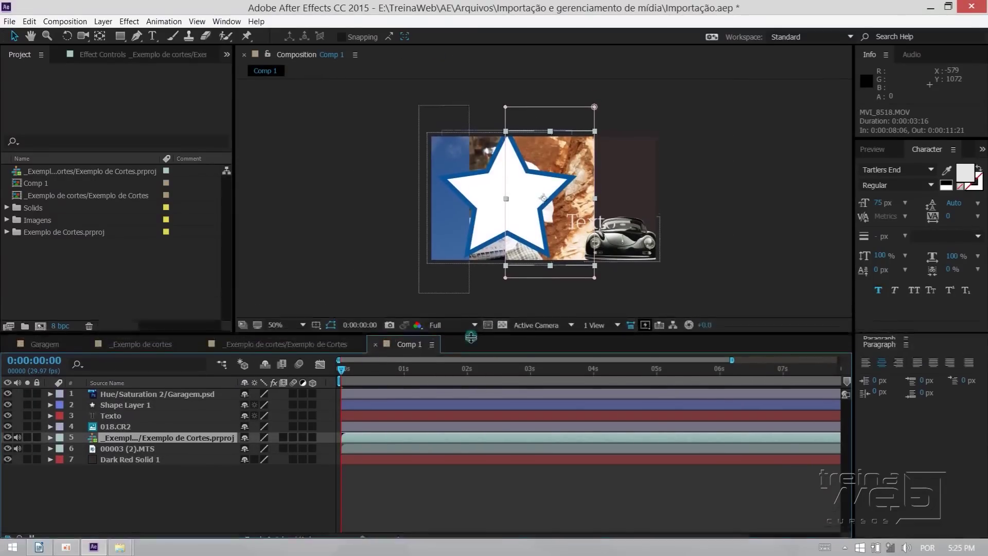
left_click(301, 332)
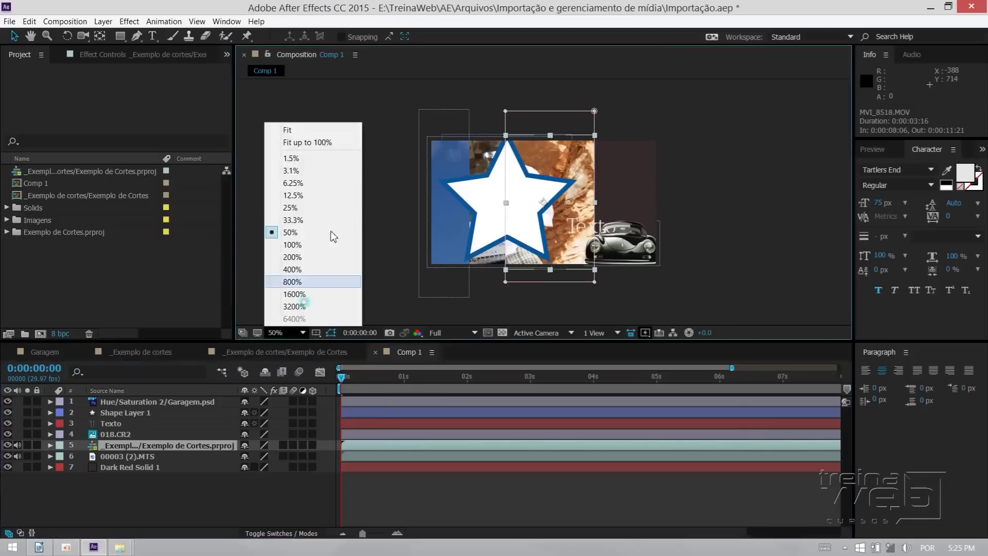
left_click(326, 143)
left_click(276, 121)
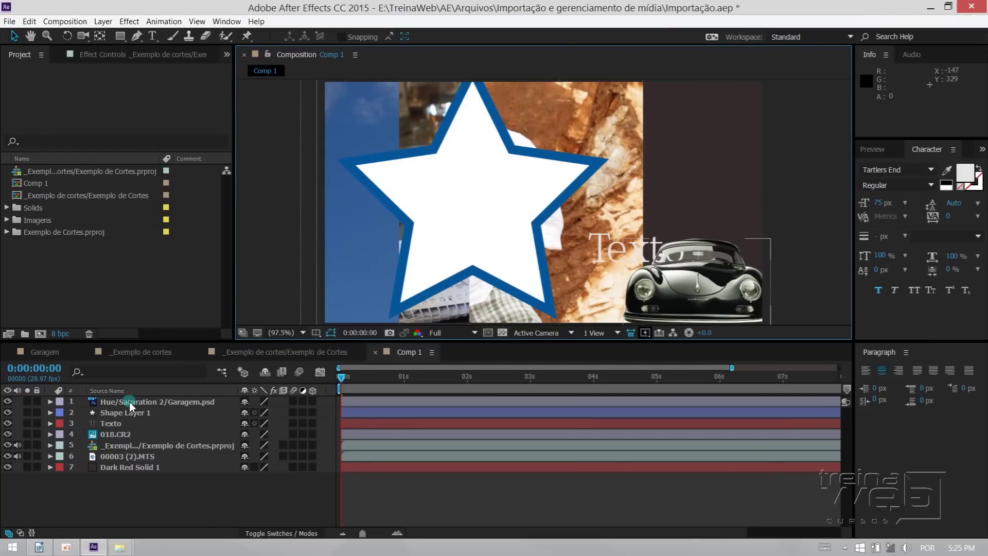
left_click(115, 402)
Solo the car layer and drag the car to the centre of the frame.
left_click(28, 401)
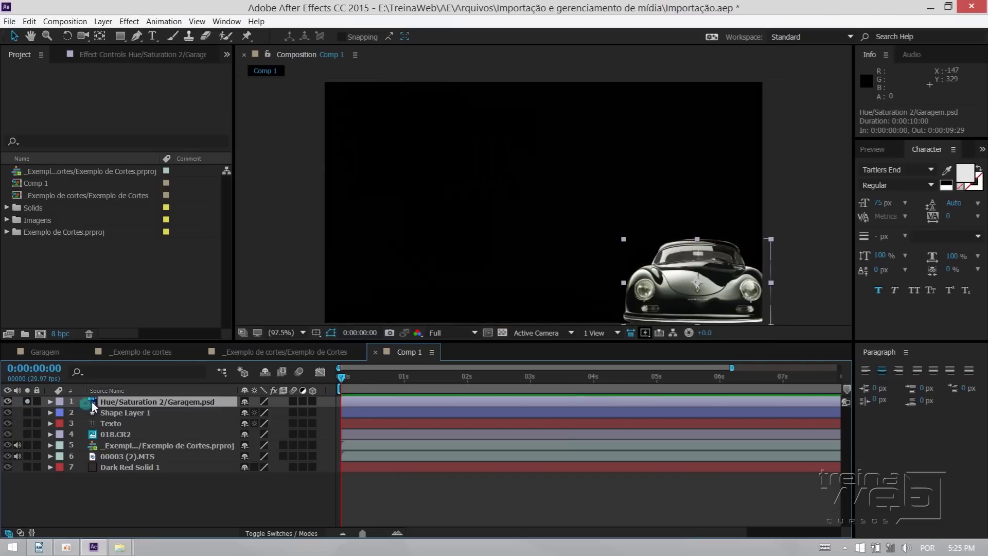
left_click_drag(633, 282, 488, 204)
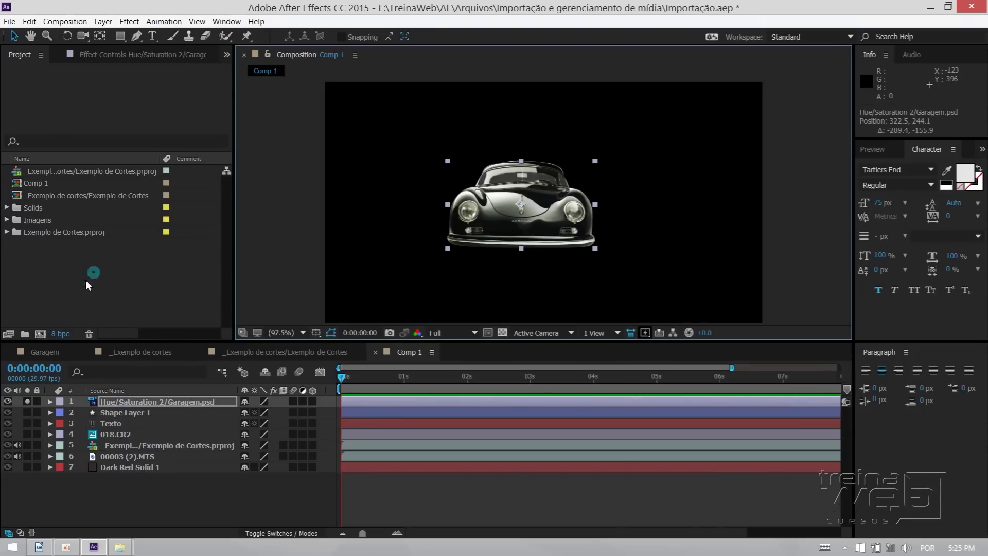
left_click(103, 22)
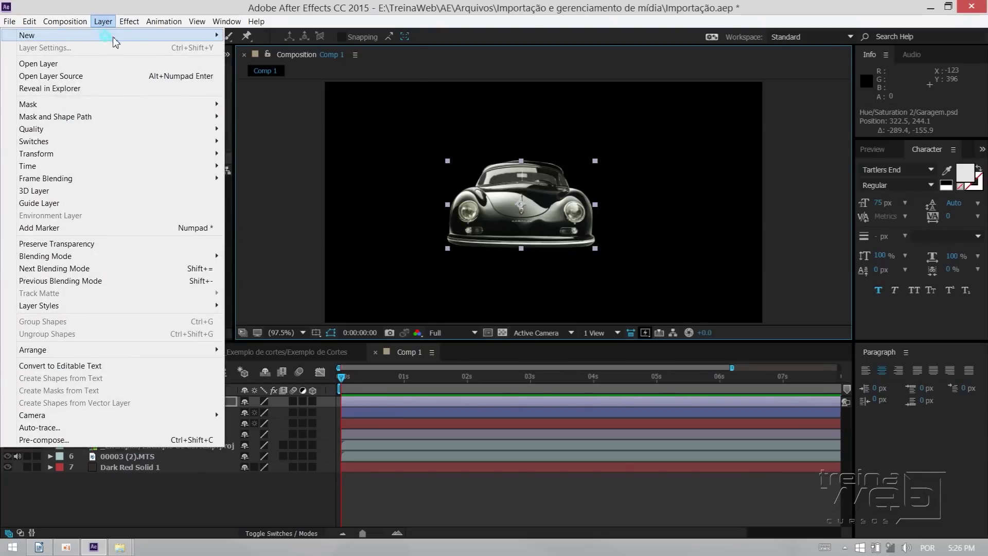
mouse_move(160, 36)
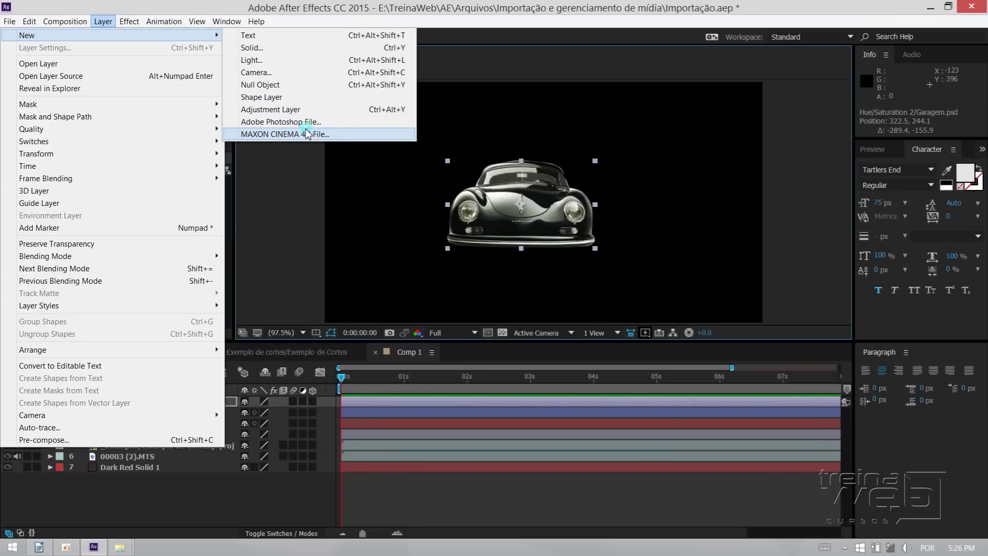
left_click(201, 493)
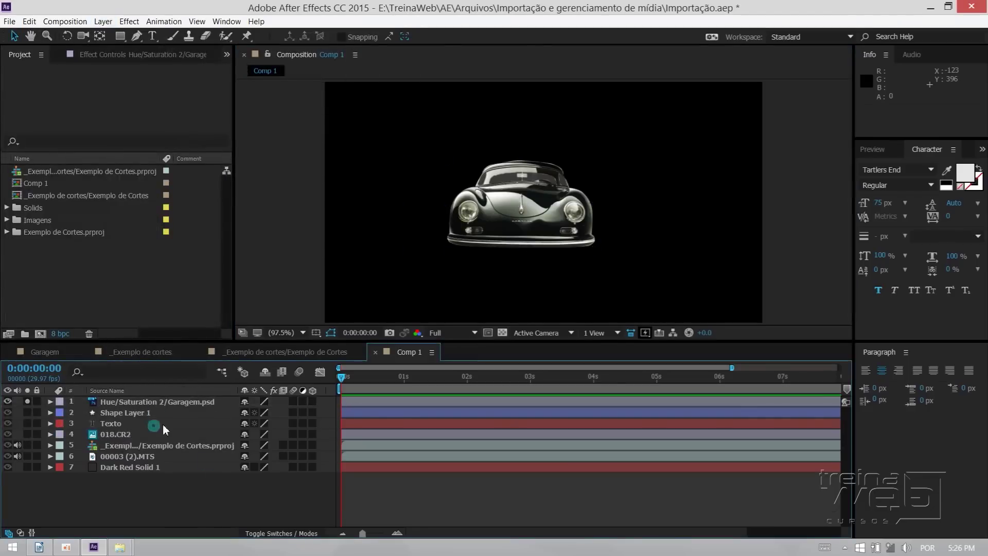
Expand the Garagem.psd layer to show its Transform values: Position 322.5,244.1, Scale 25%.
left_click(146, 402)
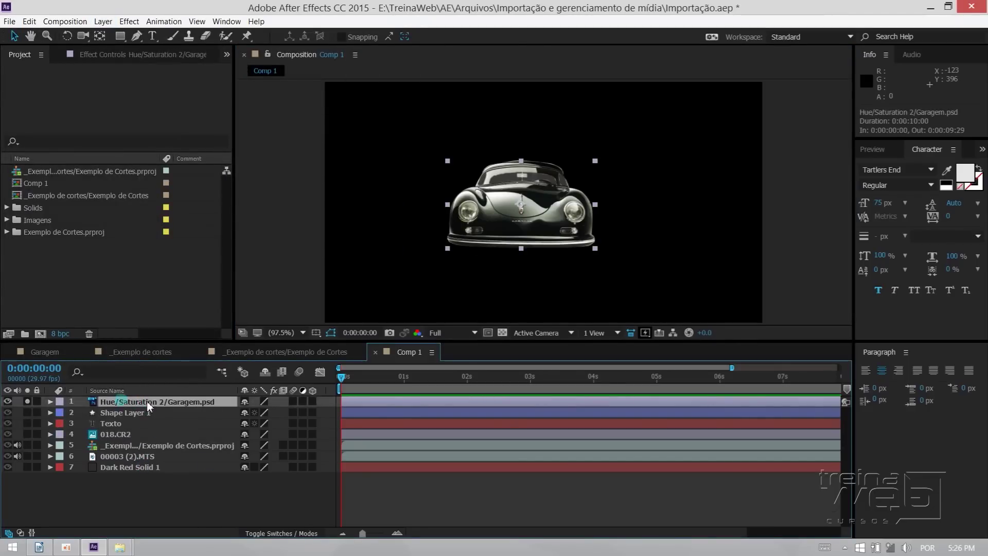
left_click(94, 402)
left_click(51, 402)
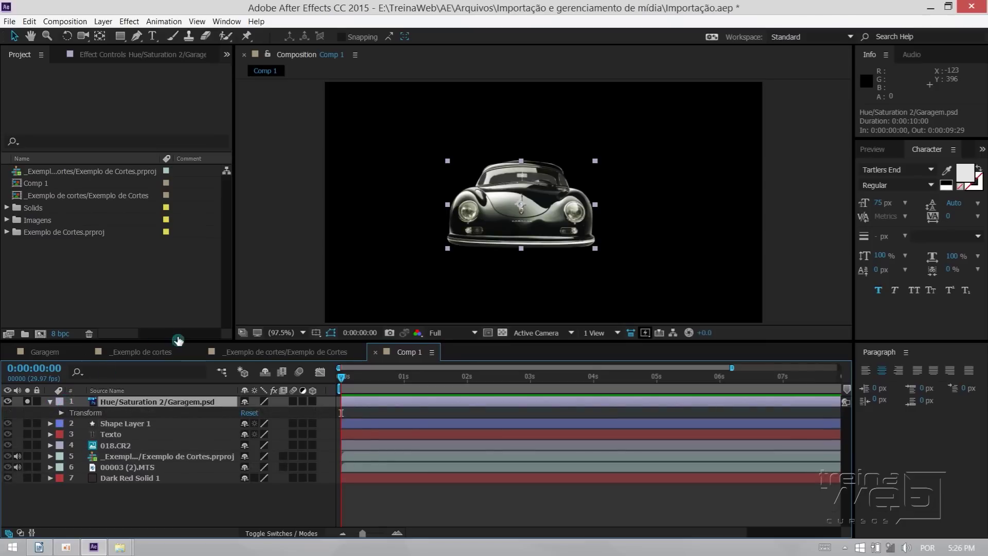
left_click_drag(178, 341, 178, 286)
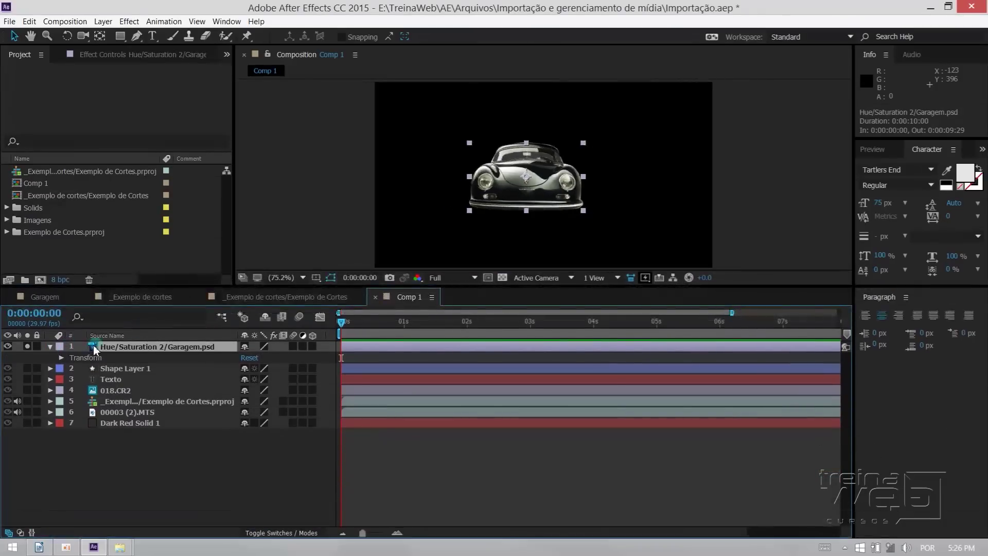
left_click(60, 358)
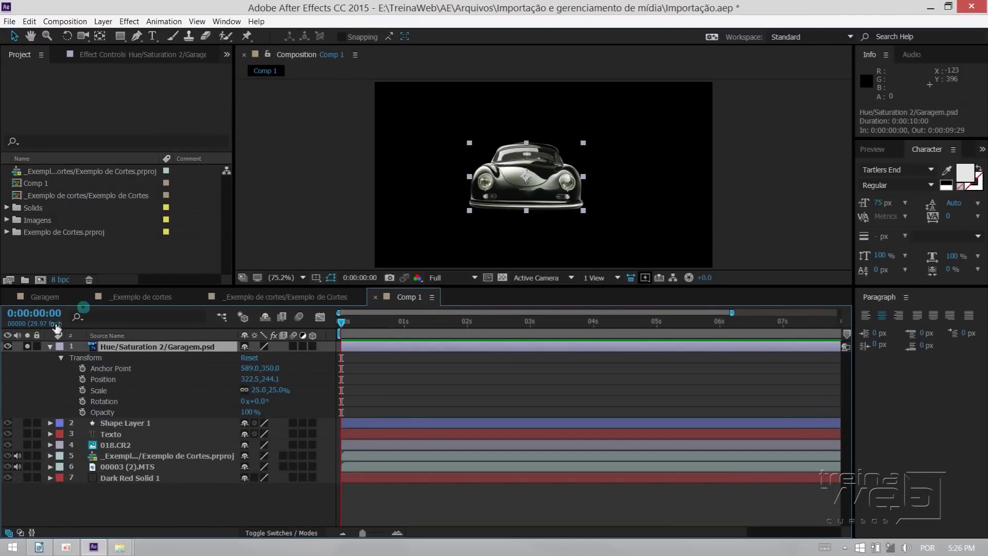
Move 018.CR2 to the top of the stack, solo it, and delete its Mask 1.
left_click_drag(109, 443, 125, 346)
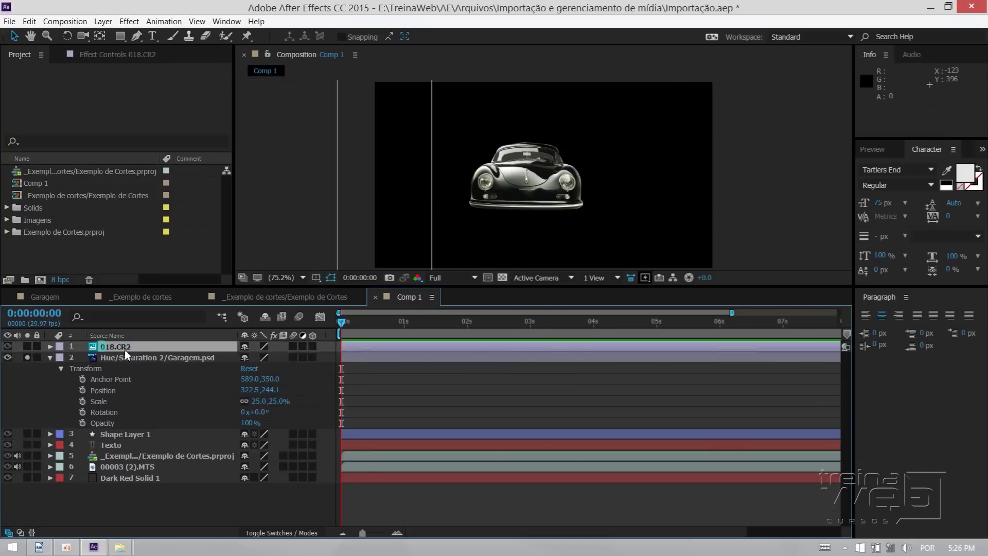
left_click(27, 346)
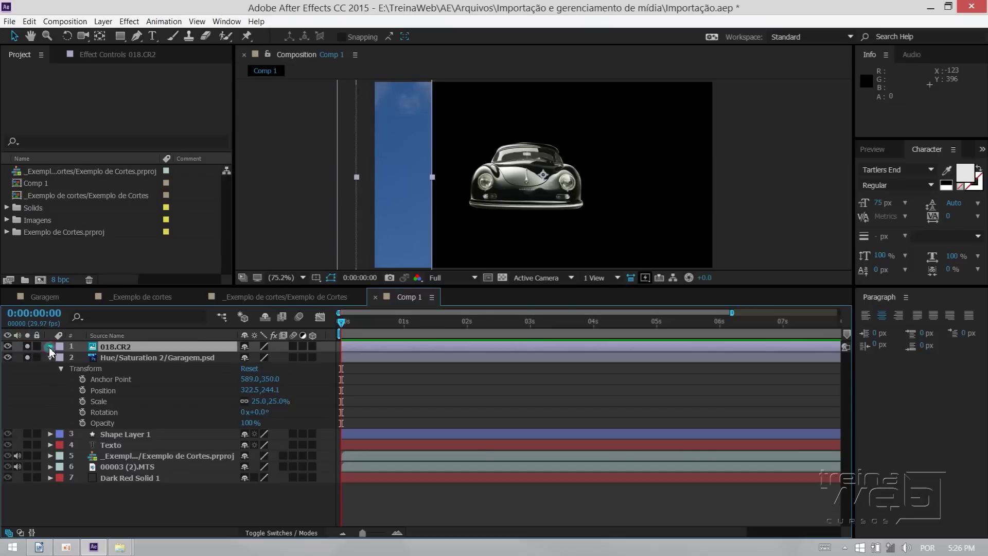
left_click(50, 348)
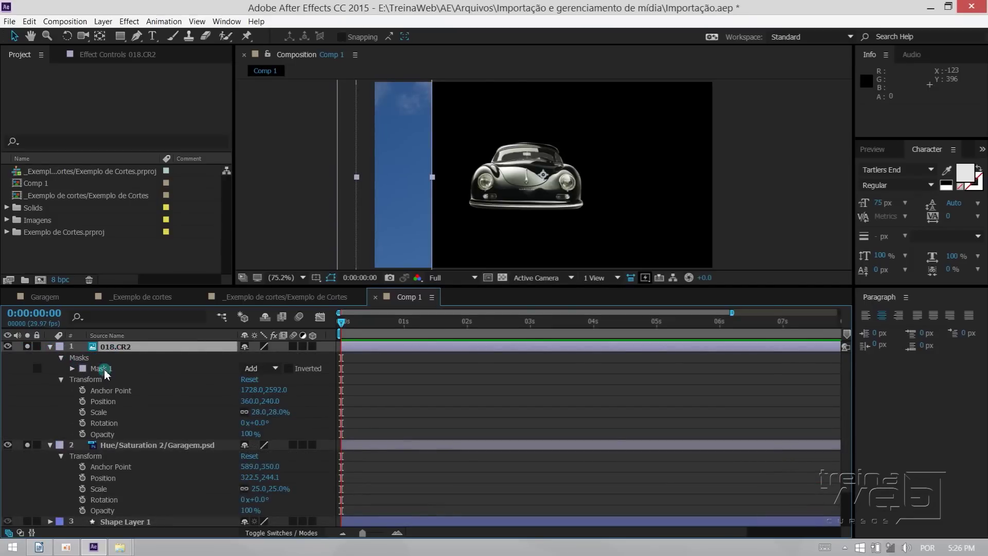
left_click(103, 368)
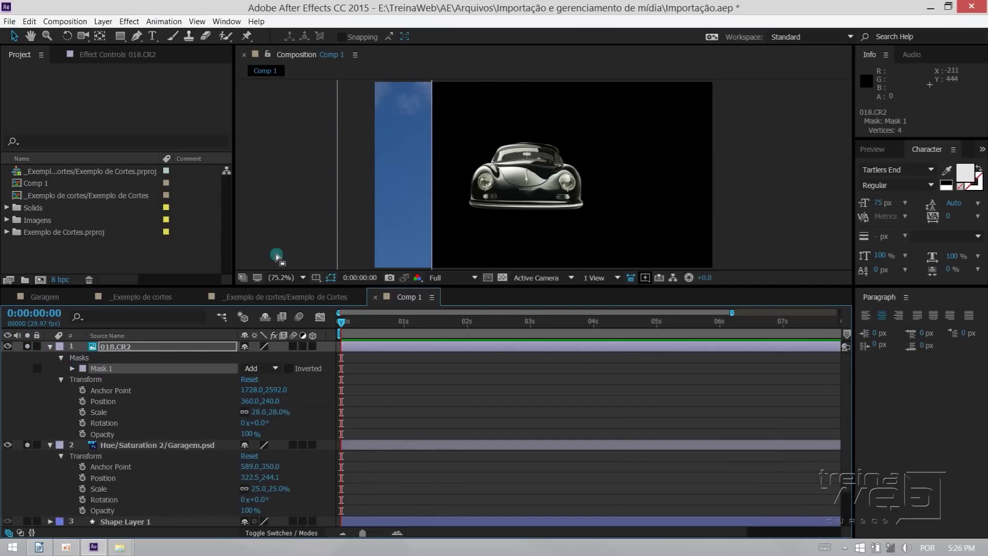
key("Delete")
Shift the sky image right and down to Position 709.8,532.0.
scroll(504, 131, "down", 2)
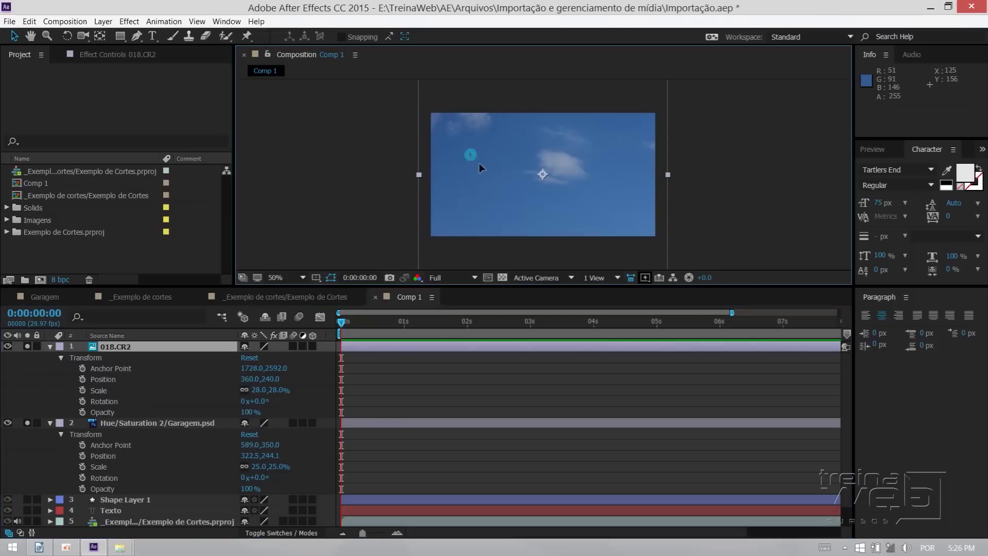
left_click_drag(479, 163, 569, 238)
left_click(146, 348)
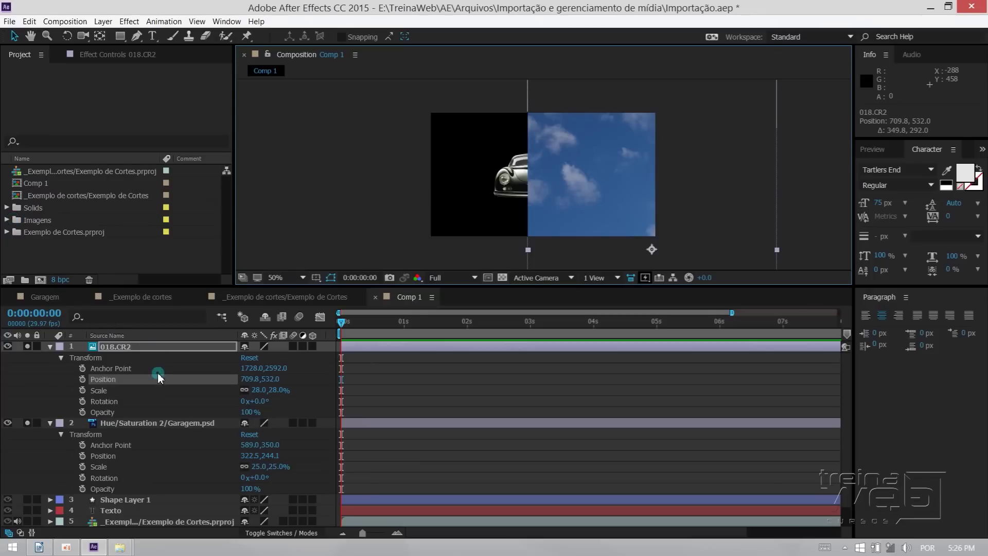
Reveal 018.CR2's source in the Imagens folder and view its Interpret Footage settings without changes.
right_click(140, 352)
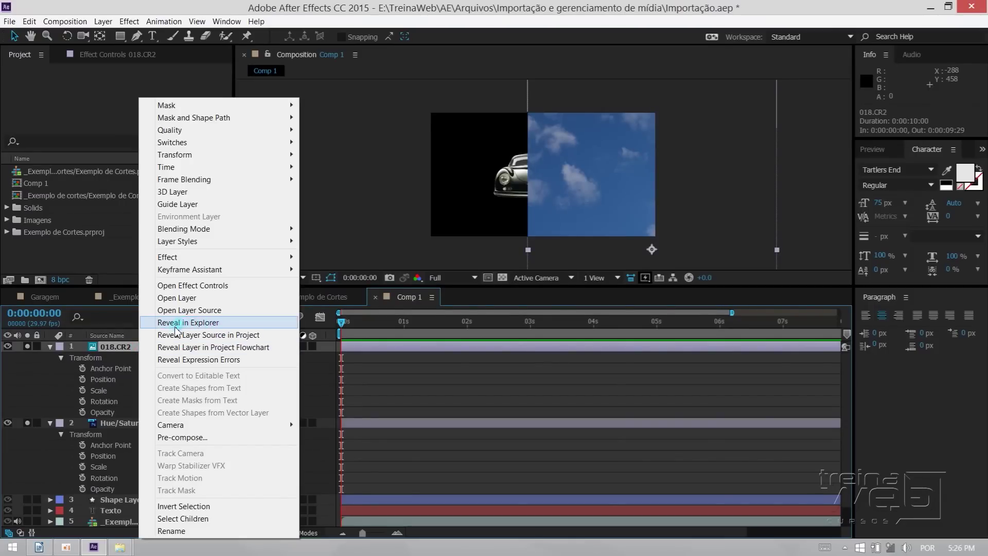
left_click(198, 335)
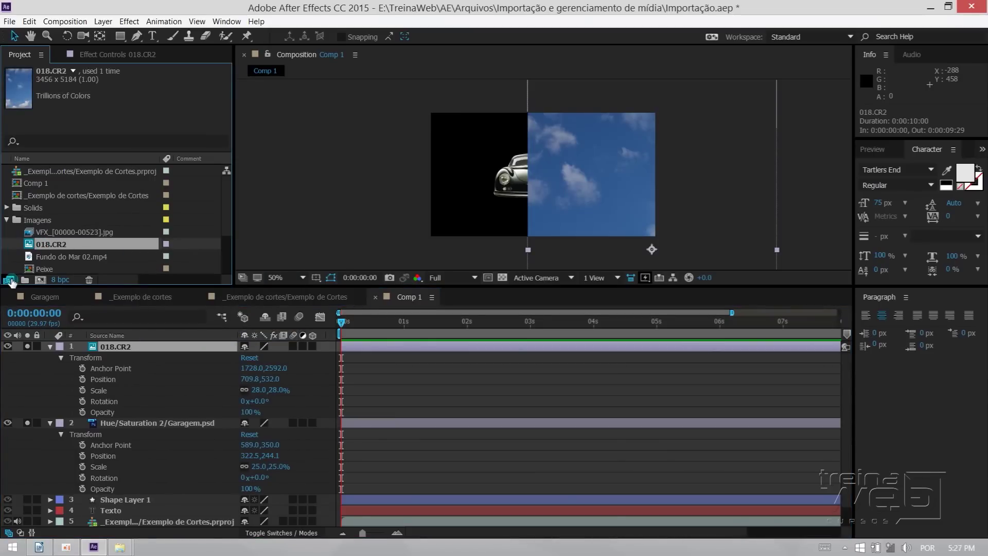
left_click(10, 280)
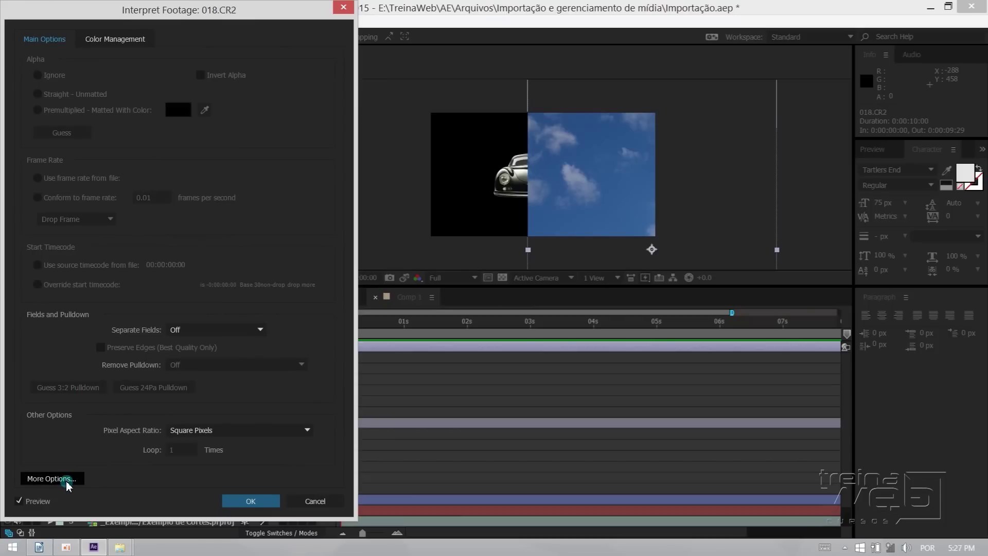
left_click(319, 501)
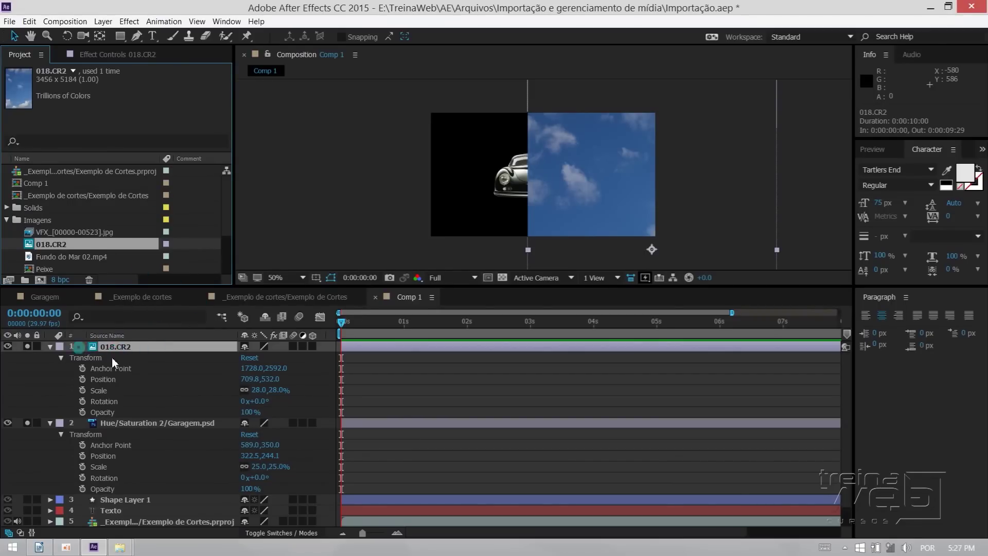
Collapse the 018.CR2 and car layers' transform properties.
left_click(130, 427)
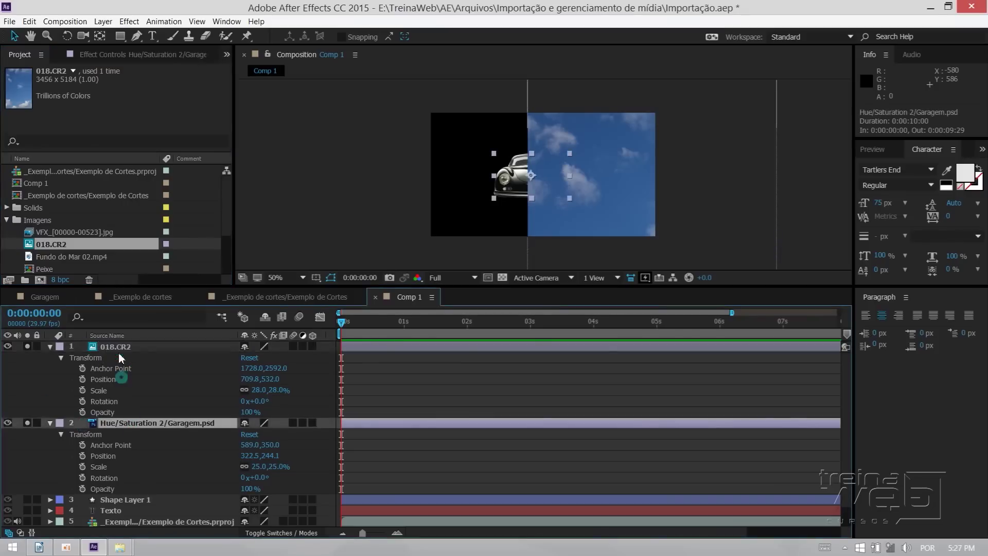
left_click(121, 350)
left_click(130, 423)
left_click(50, 346)
left_click(49, 346)
left_click(49, 346)
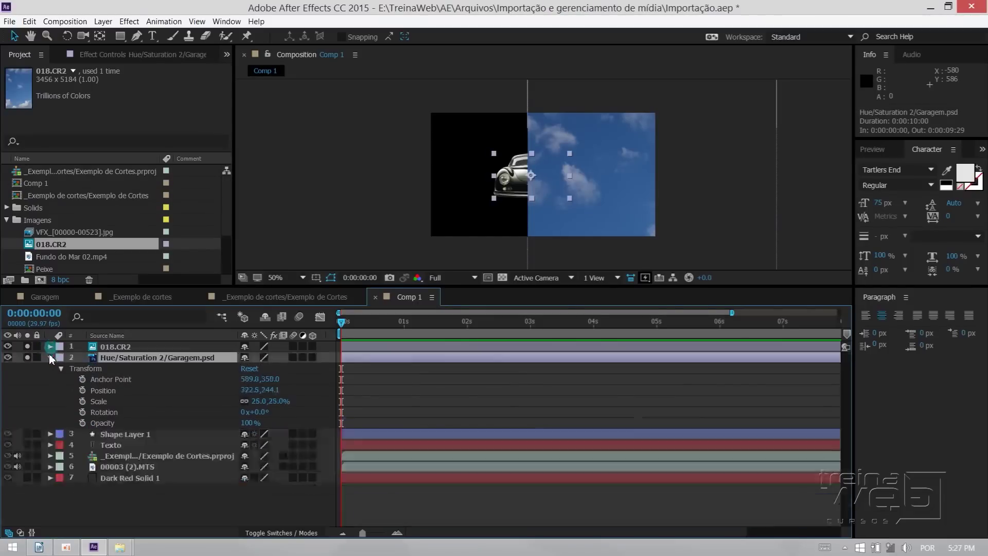
left_click(50, 357)
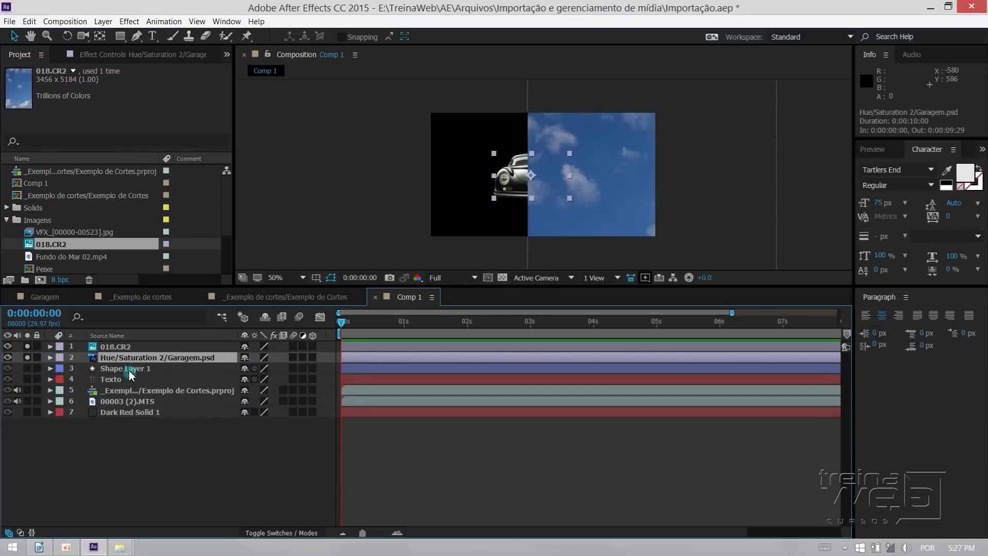
Solo Shape Layer 1 so only the star shows, and expand its contents and transform groups.
left_click(114, 370)
left_click(28, 368)
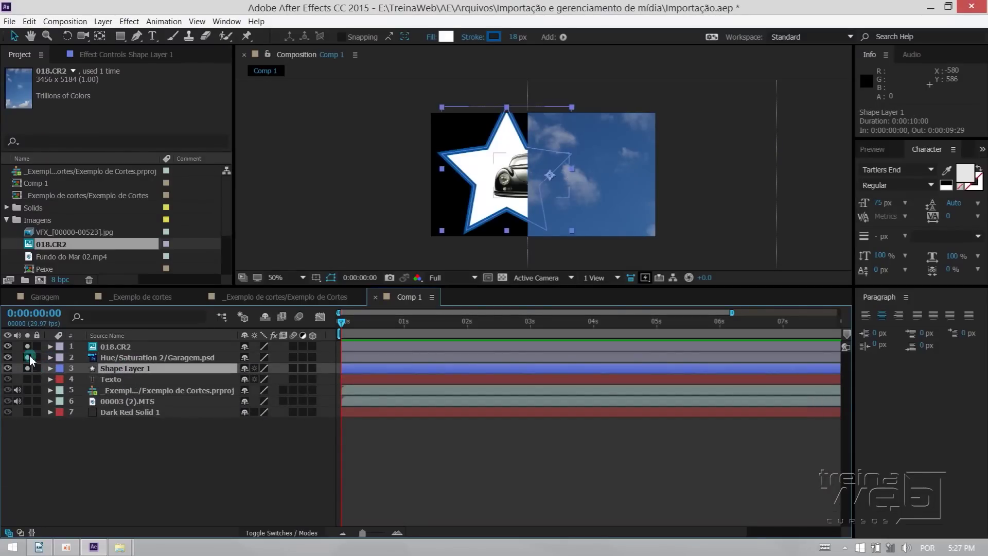
left_click_drag(28, 346, 27, 357)
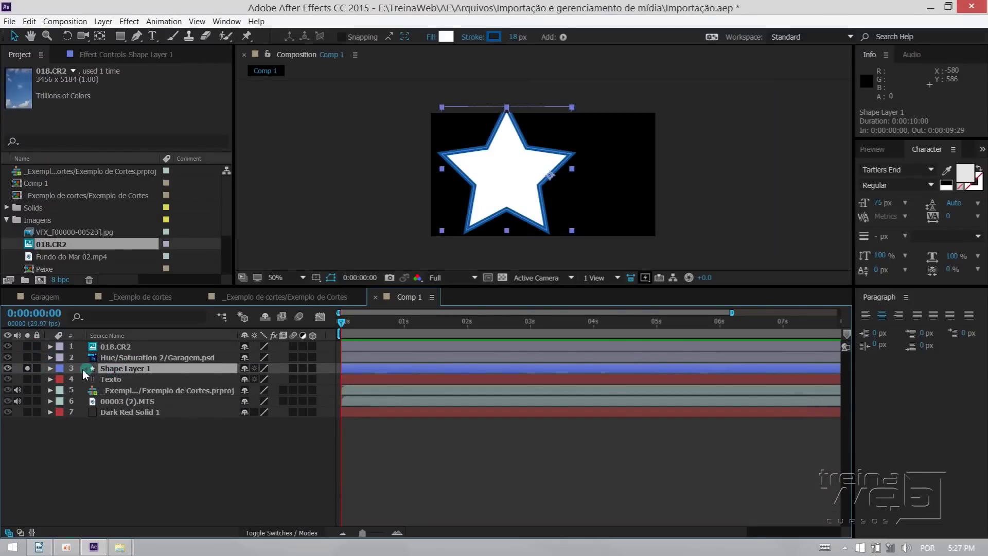
left_click(50, 368)
left_click(72, 390)
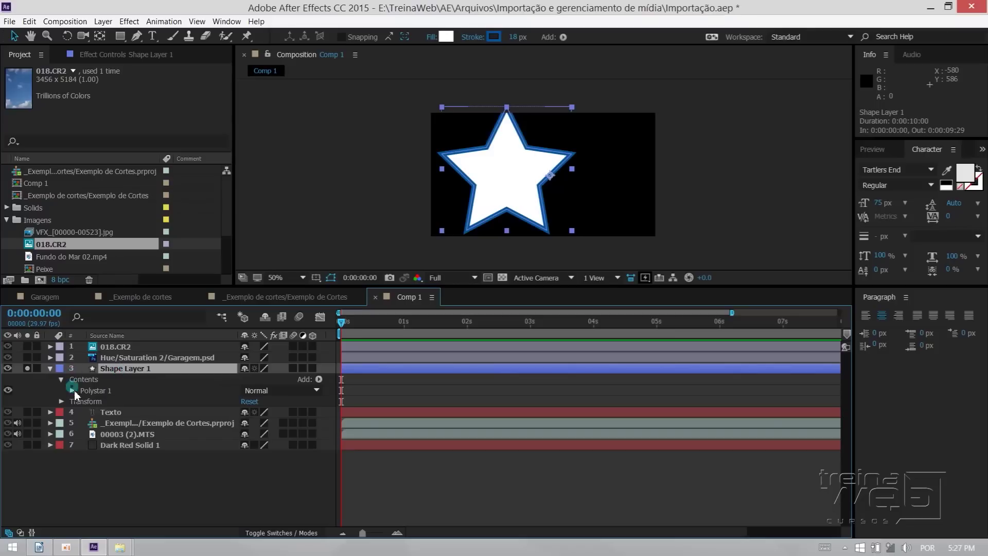
left_click(61, 379)
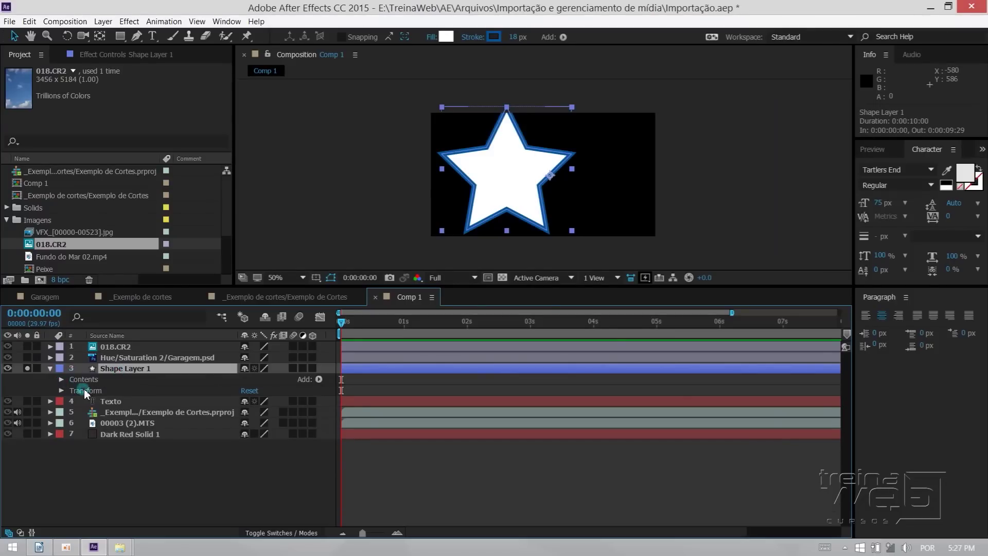
left_click(84, 391)
left_click(62, 391)
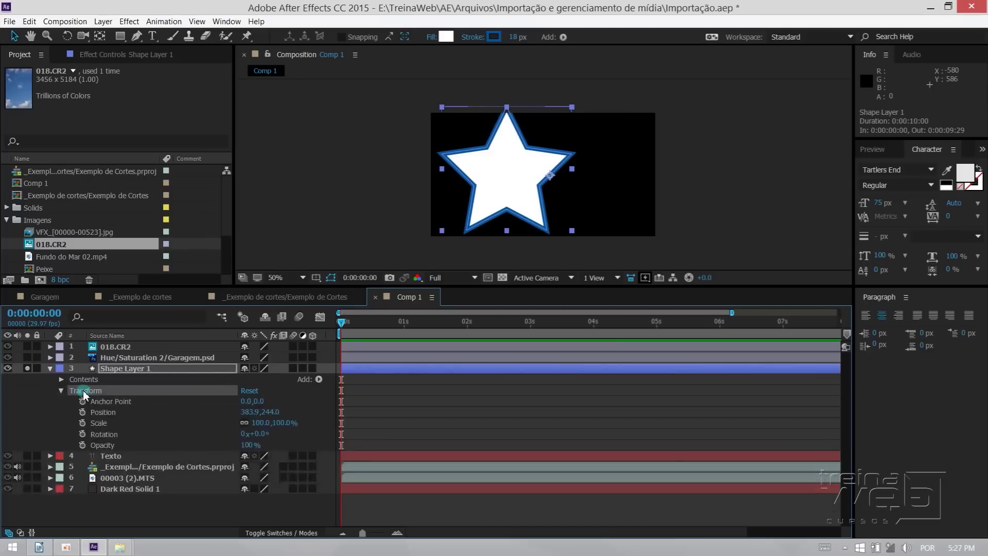
Reveal the Polystar 1 group and move the star right to about 461.5,276.0.
left_click(51, 347)
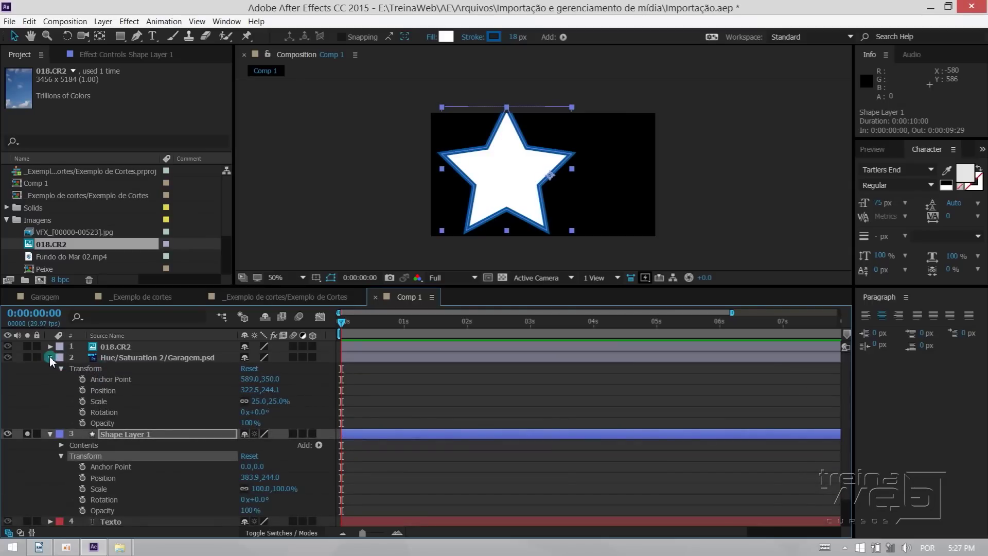
left_click(50, 348)
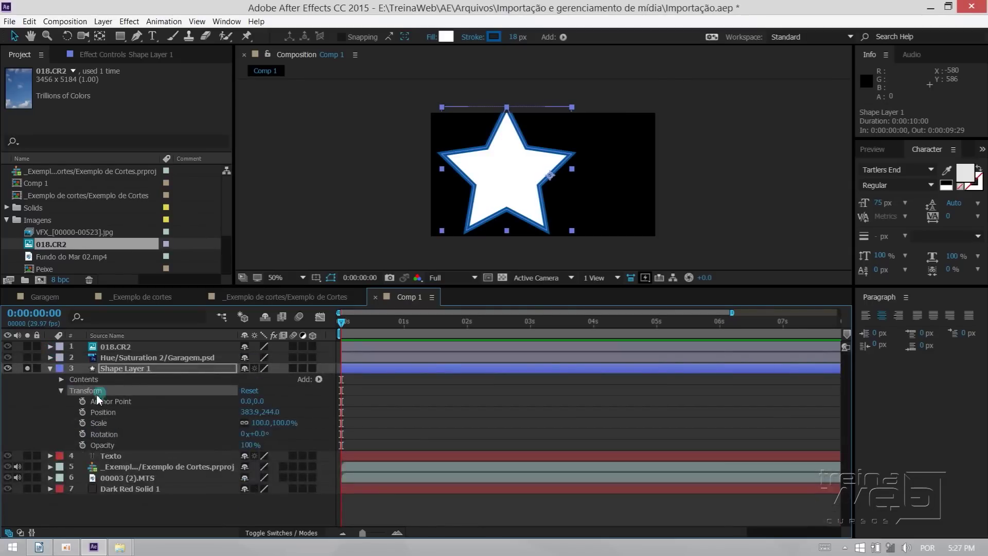
left_click(119, 393)
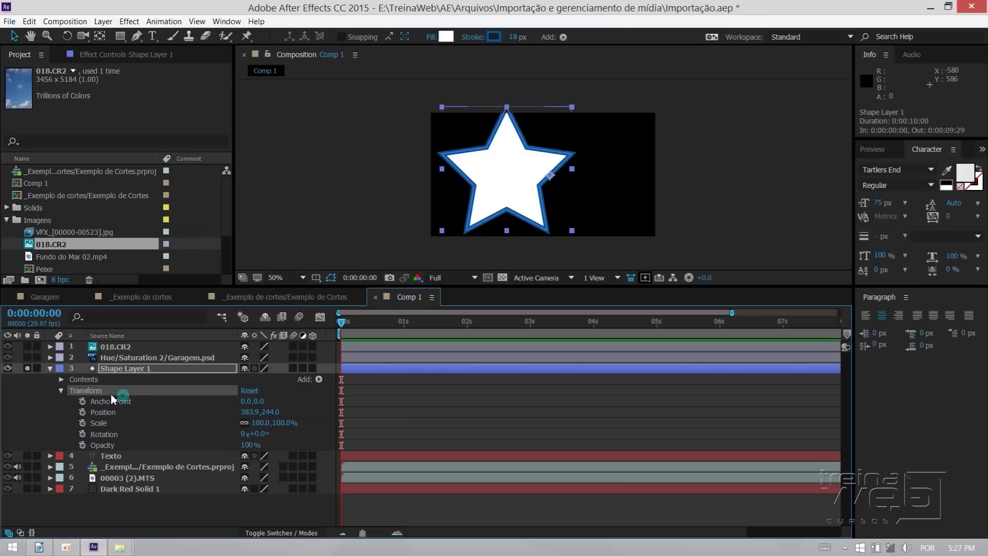
left_click(62, 390)
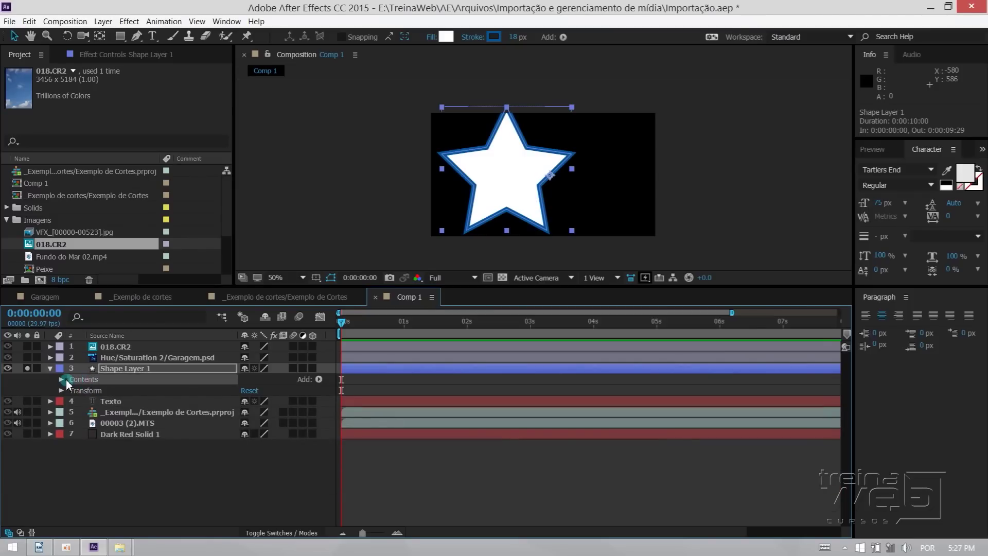
left_click(63, 380)
left_click(62, 379)
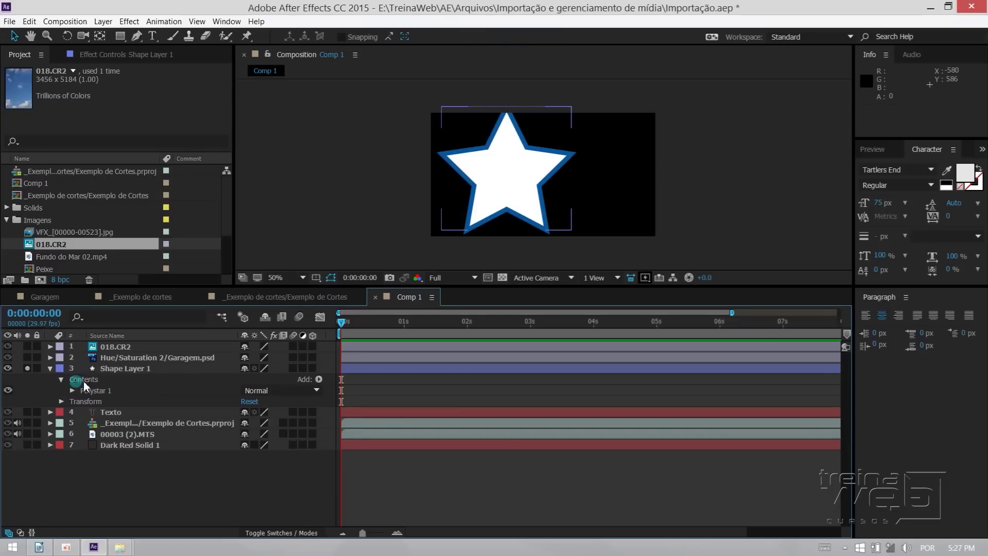
left_click_drag(535, 149, 518, 174)
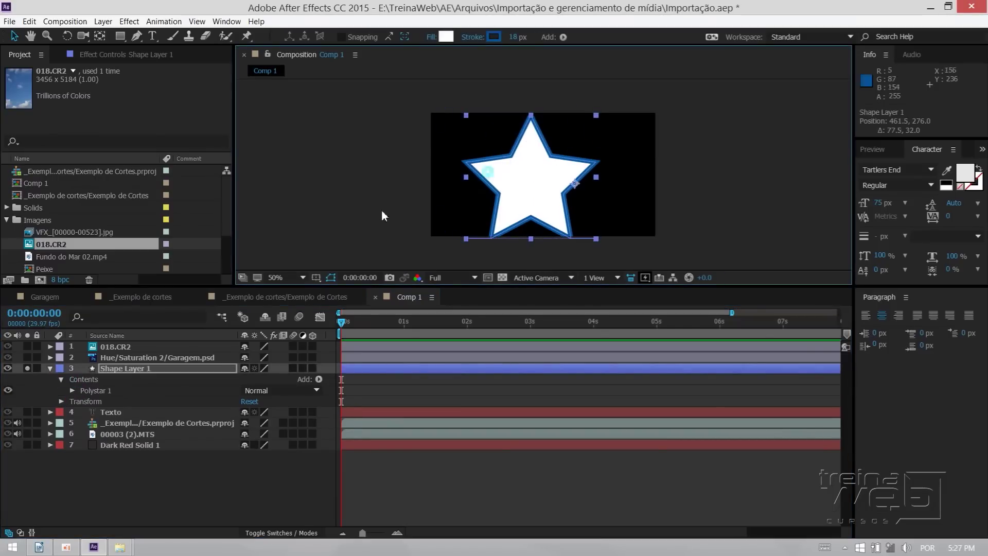
Expand Polystar 1's path settings and increase the star to 17 points.
left_click(84, 390)
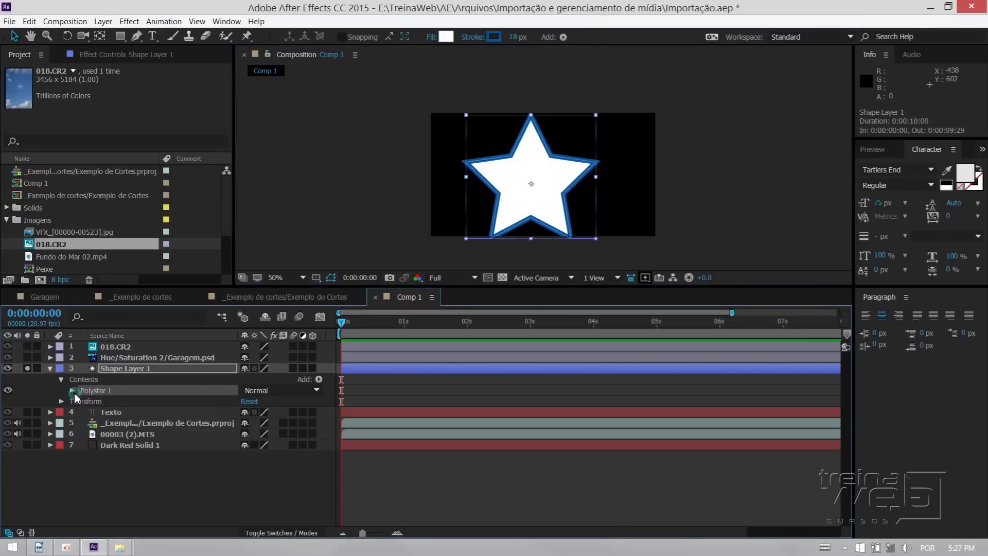
left_click(72, 390)
left_click(82, 401)
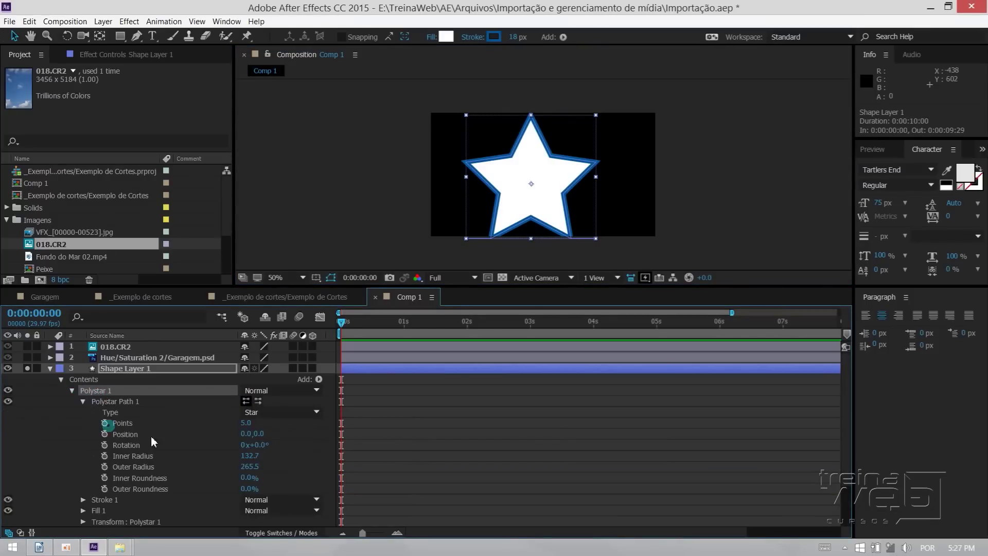
left_click_drag(245, 422, 242, 421)
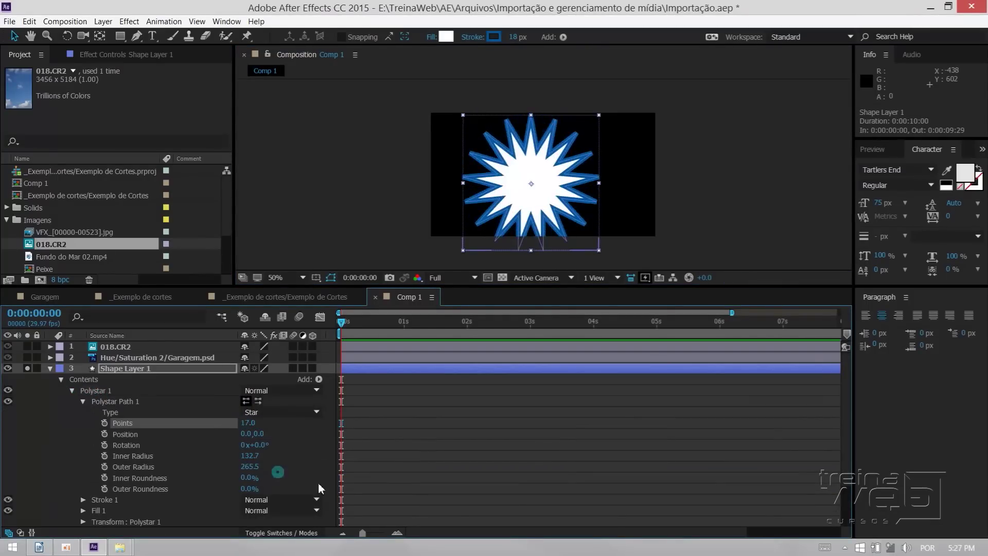
left_click(83, 401)
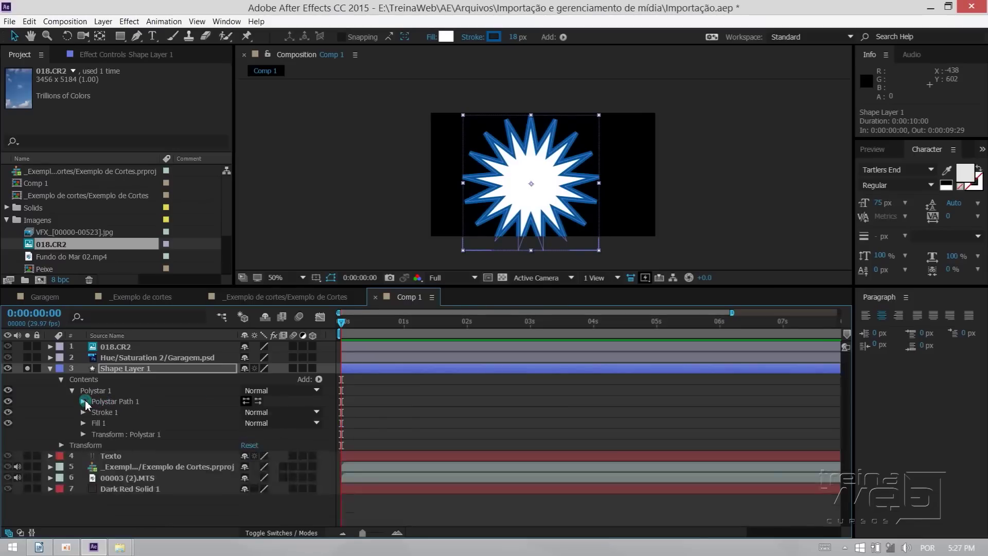
left_click(83, 412)
Set Stroke 1 color to purple and Line Join to Round Join.
left_click(83, 412)
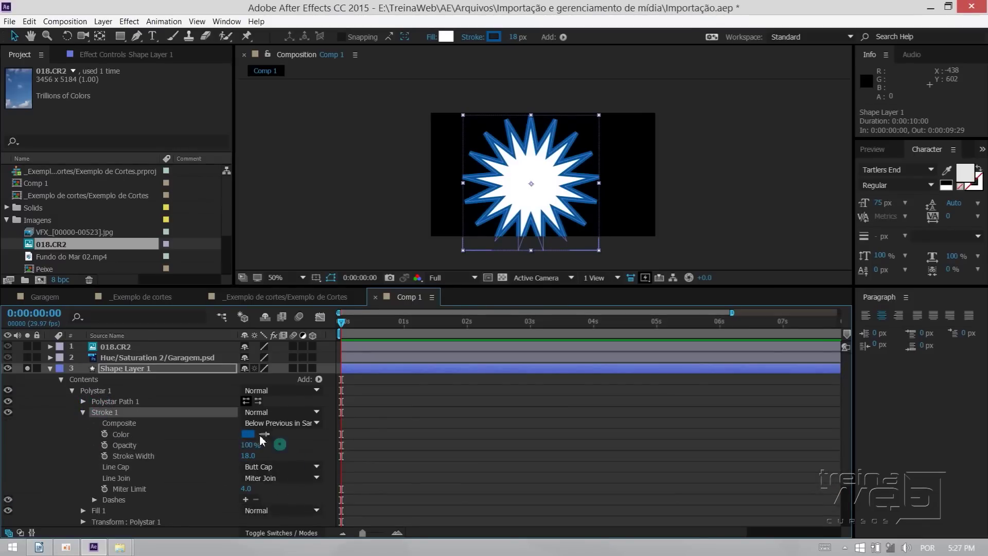
left_click(248, 435)
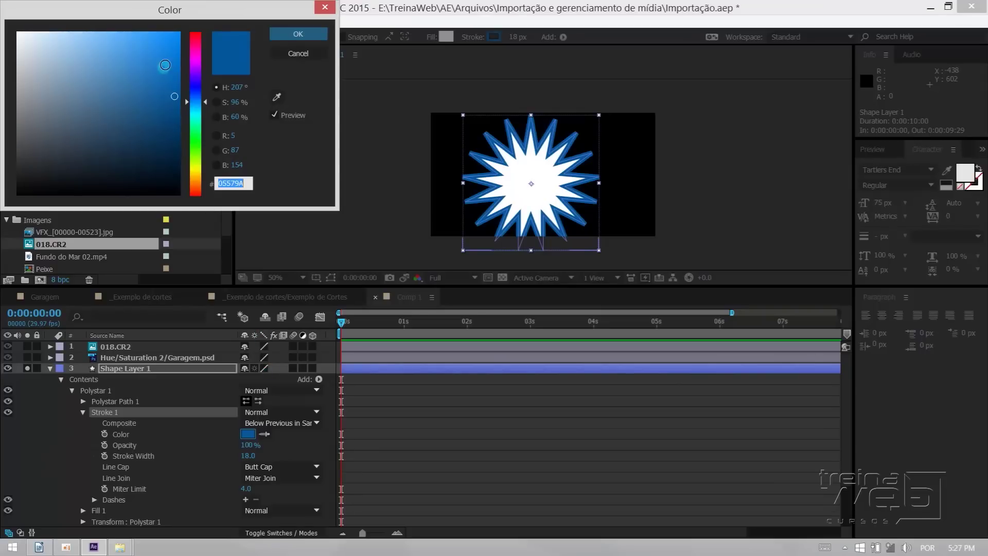
left_click(195, 68)
left_click(291, 34)
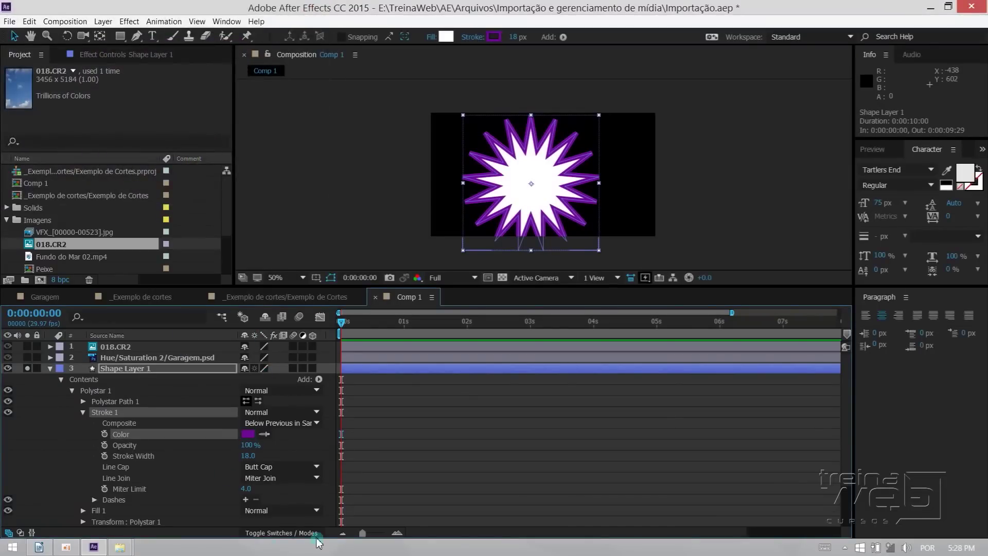
left_click(273, 479)
left_click(277, 502)
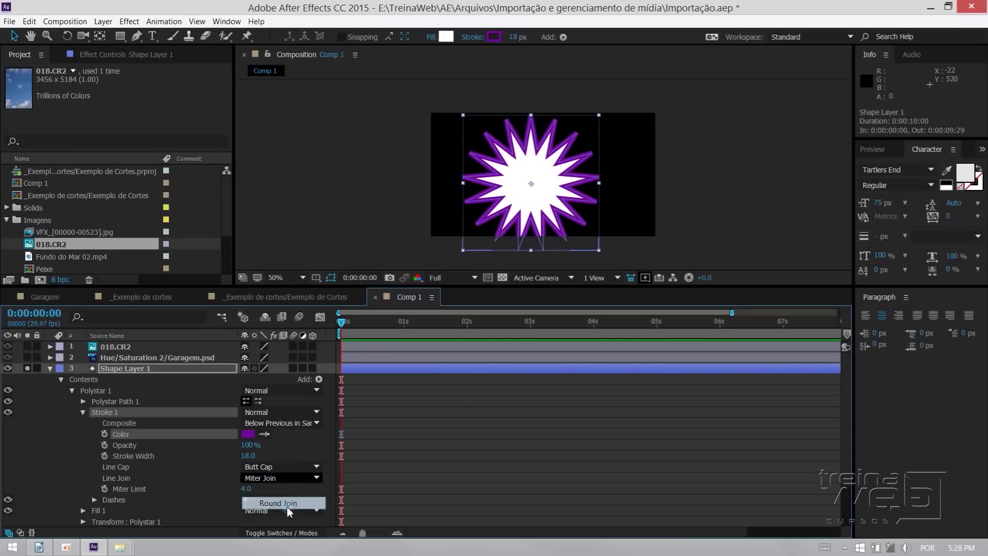
Zoom to 200% on the star's arms and compare Miter, Bevel and Round line joins.
key("slash")
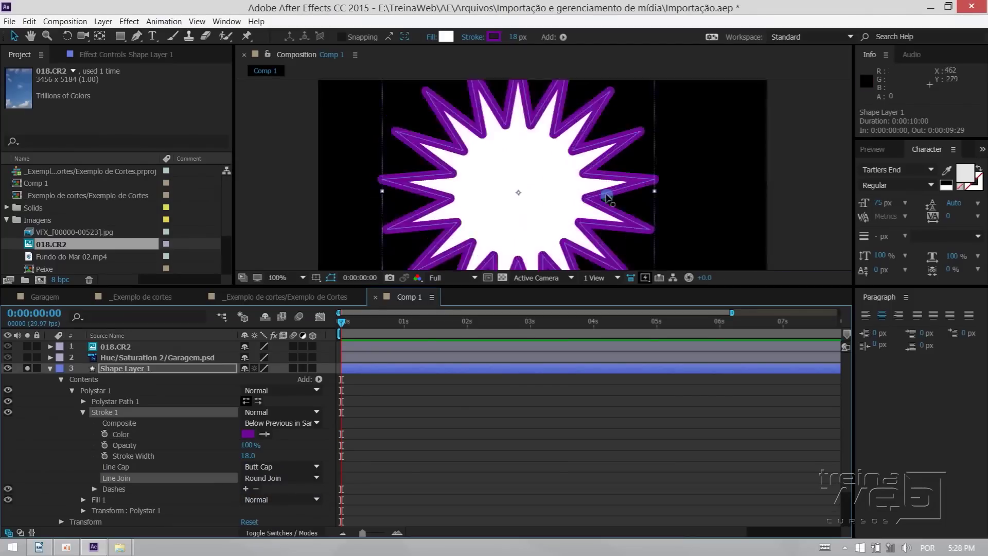
key("period")
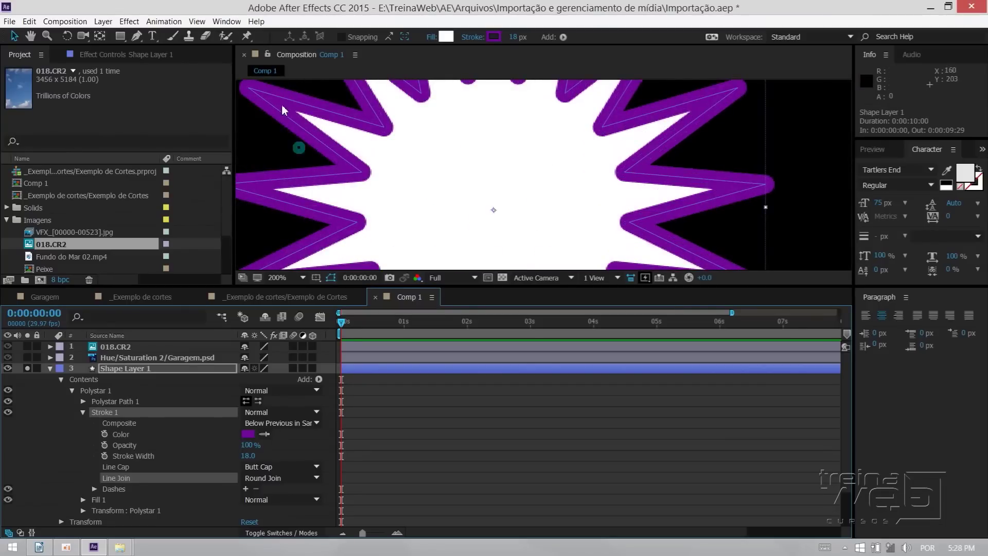
left_click_drag(297, 118, 381, 168)
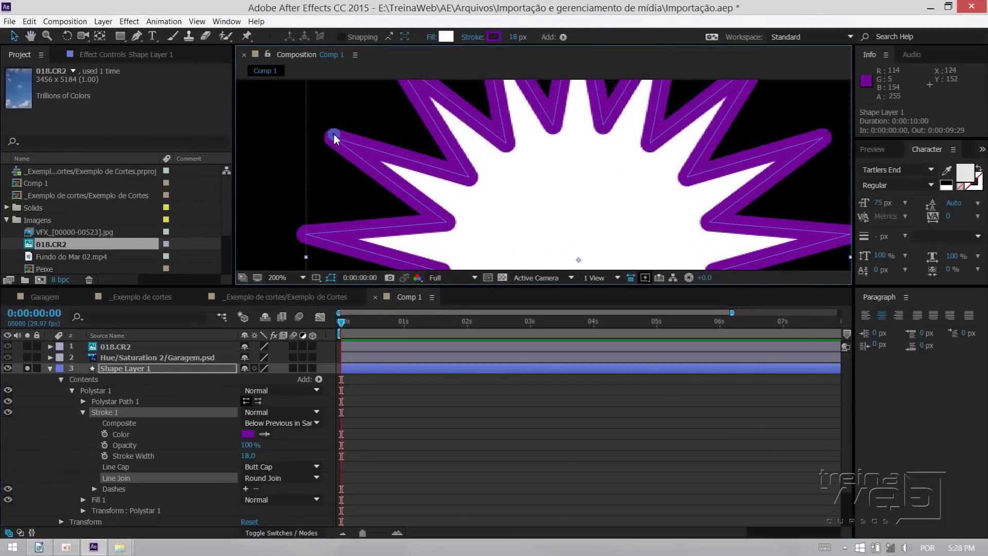
left_click(262, 477)
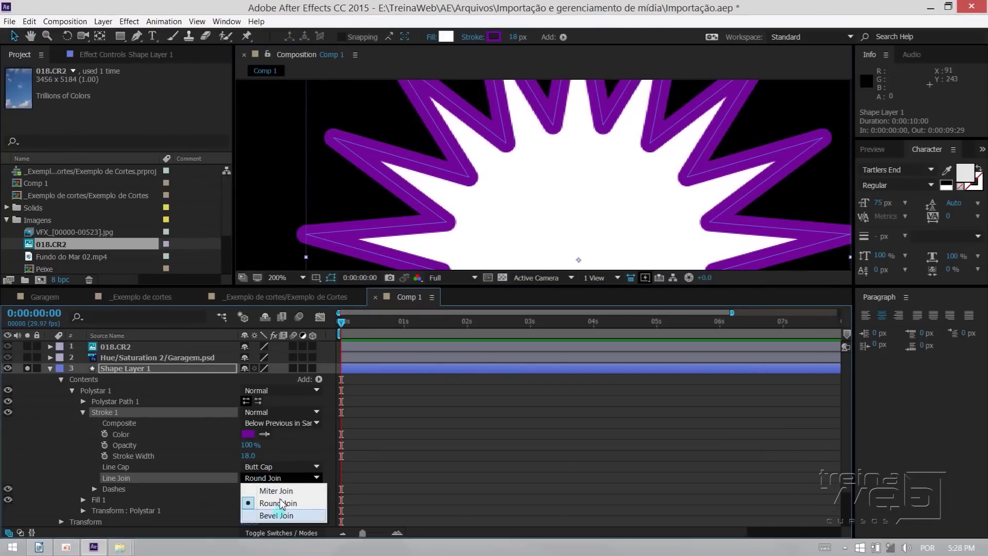
left_click(283, 491)
left_click(280, 478)
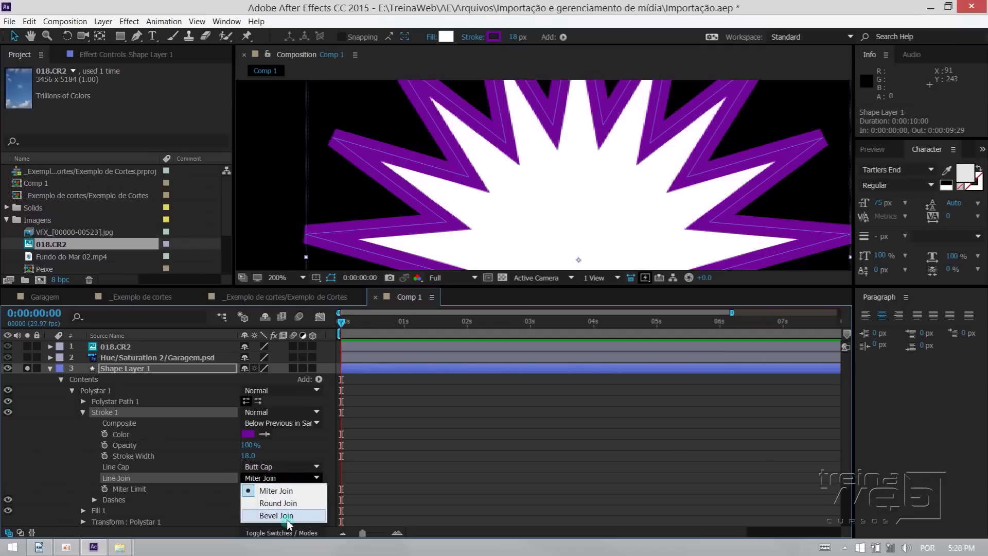
left_click(284, 510)
left_click(287, 479)
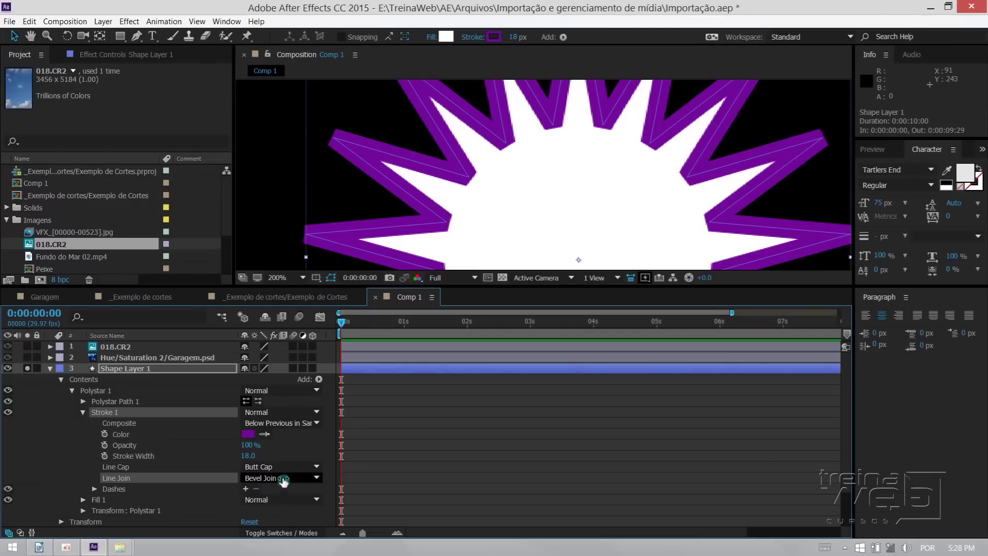
left_click(285, 490)
left_click(286, 478)
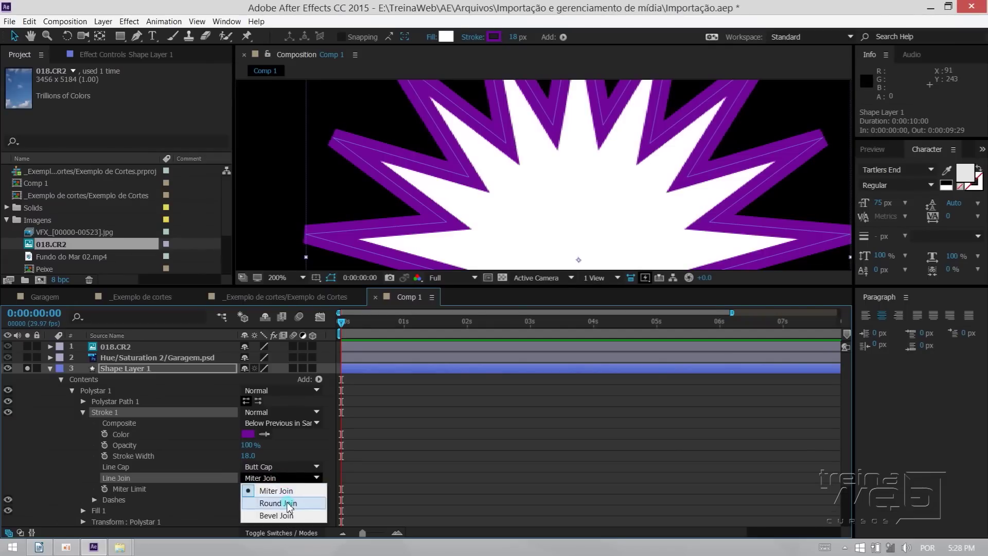
left_click(287, 500)
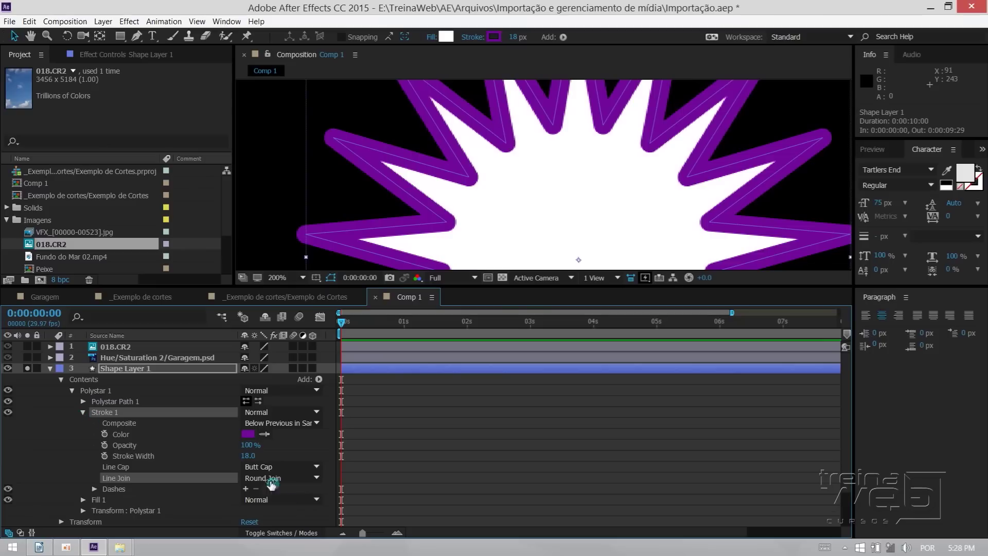
Try Miter Join with a lowered miter limit, then settle on Bevel Join.
left_click(299, 479)
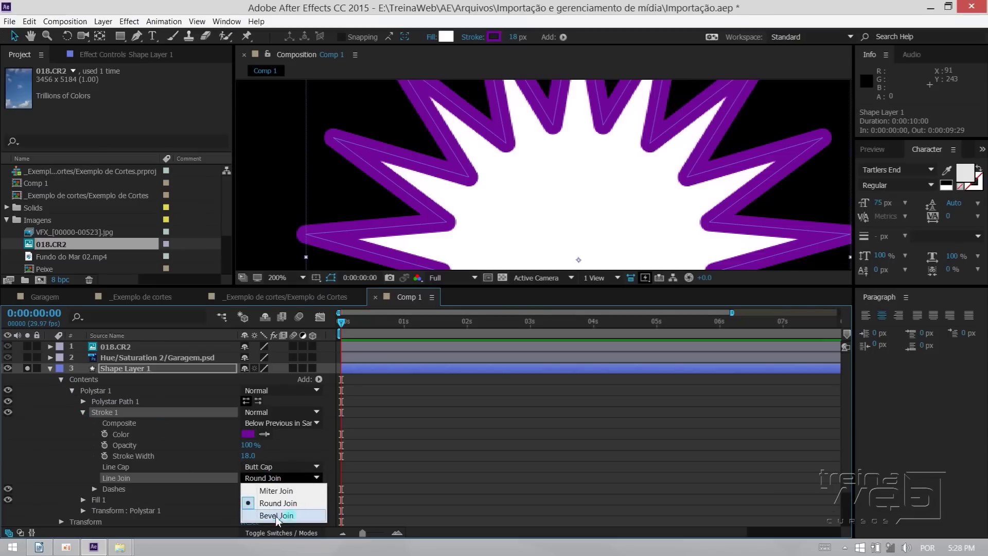
left_click(276, 491)
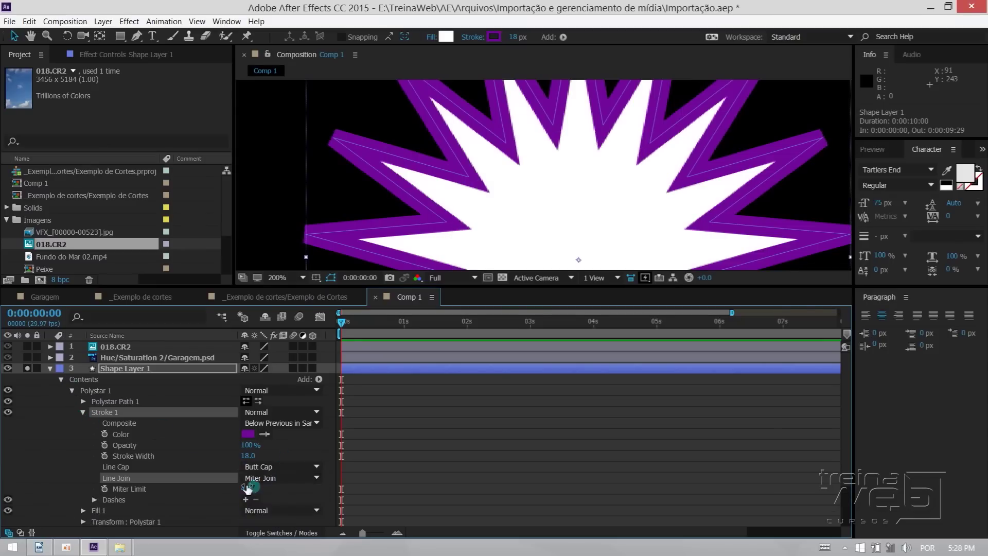
mouse_move(256, 489)
left_mouse_down()
mouse_move(231, 486)
mouse_move(335, 127)
left_mouse_up()
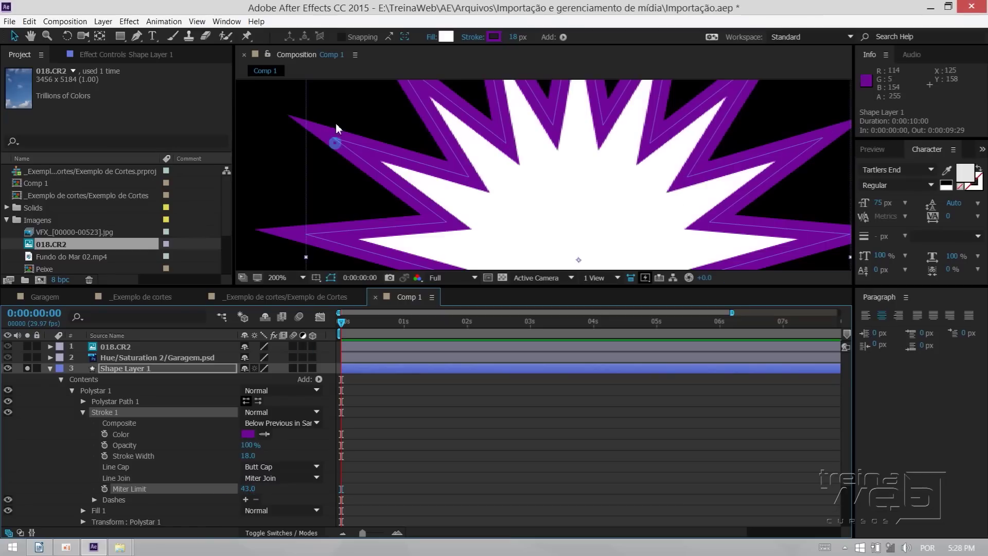
left_click(270, 477)
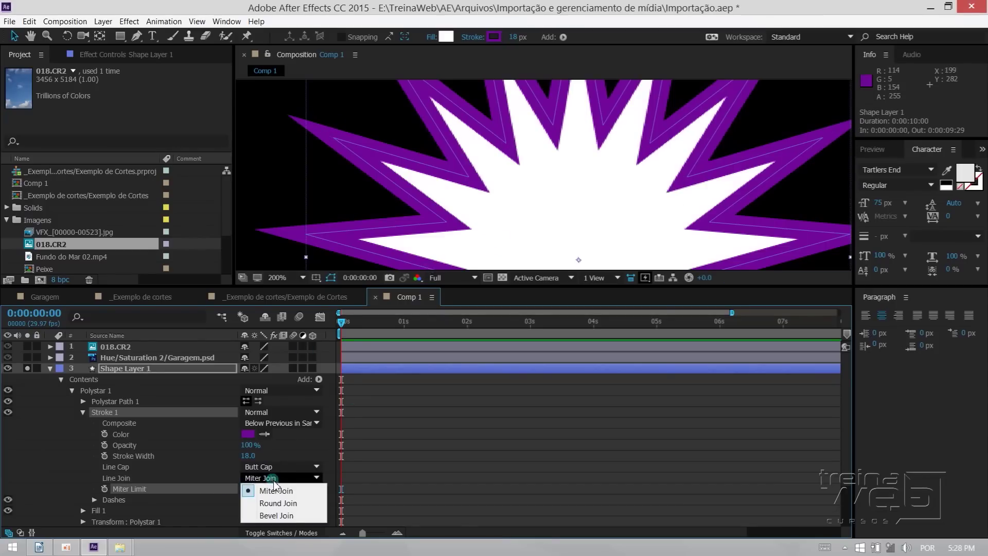
left_click(287, 516)
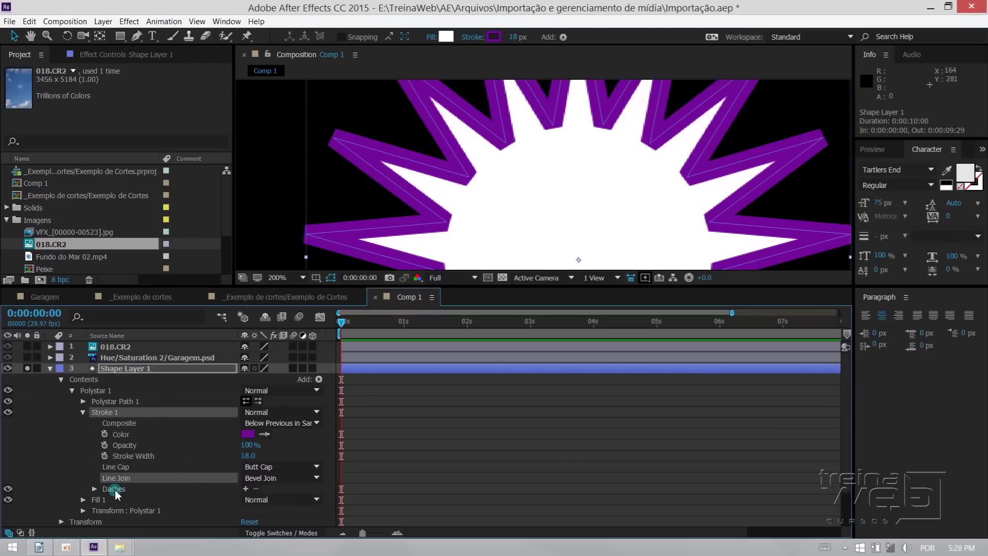
Collapse the star's groups, zoom back to 100%, unsolo Shape Layer 1 and solo Texto.
left_click(84, 413)
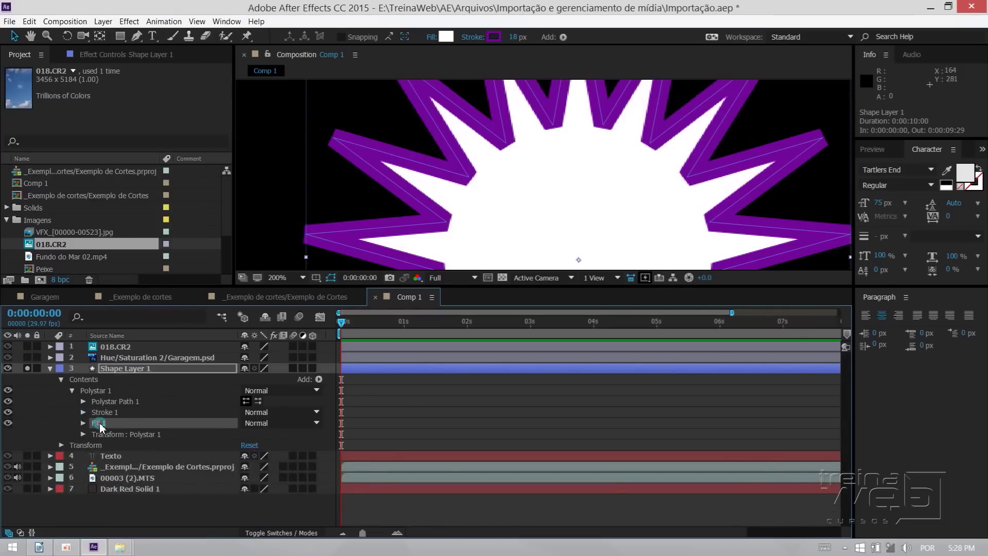
left_click(73, 392)
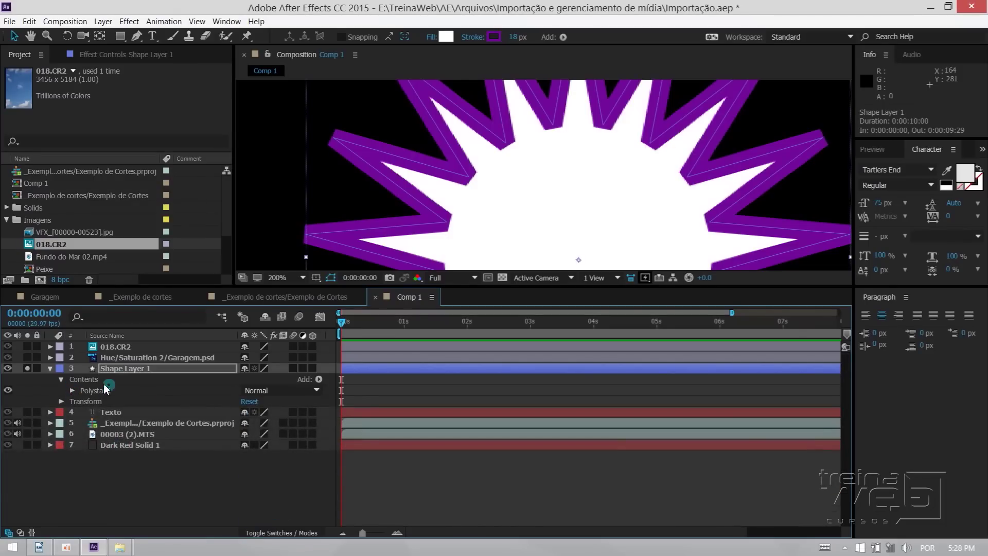
key("comma")
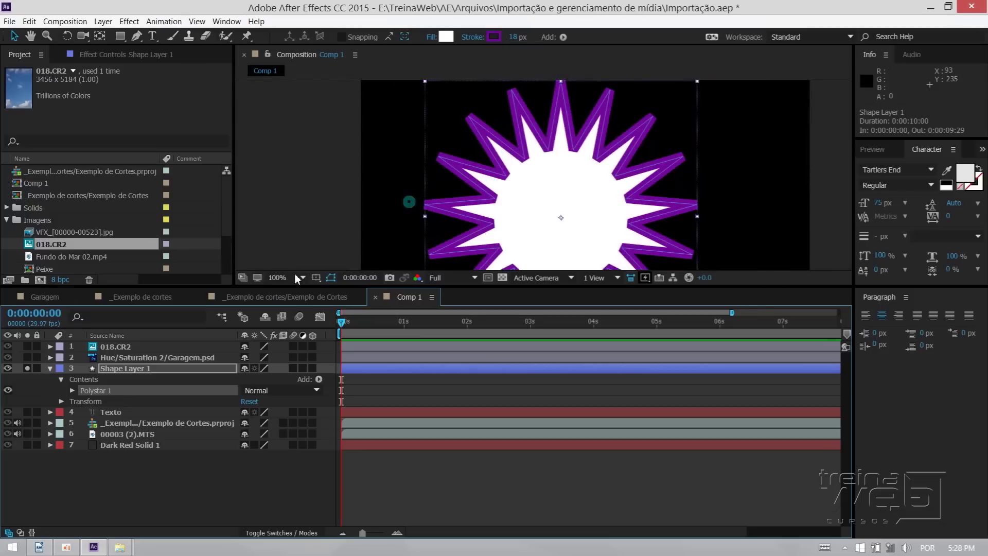
left_click(27, 368)
left_click(50, 368)
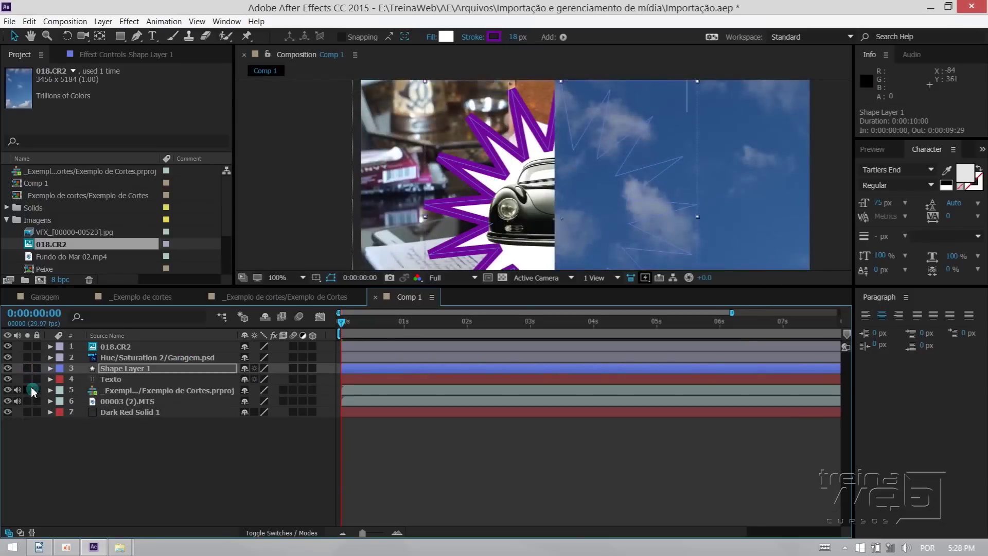
left_click(27, 379)
left_click(109, 379)
left_click(50, 380)
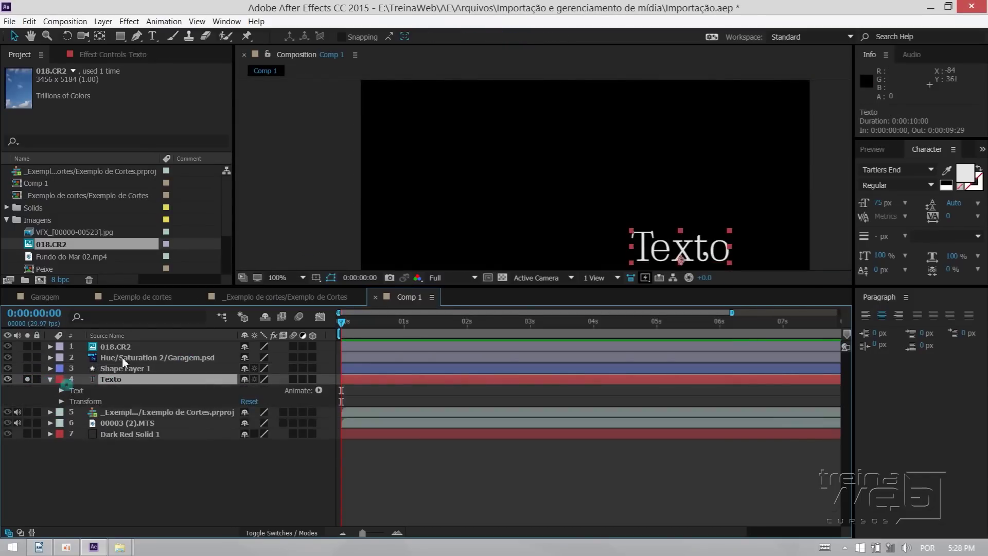
left_click(61, 402)
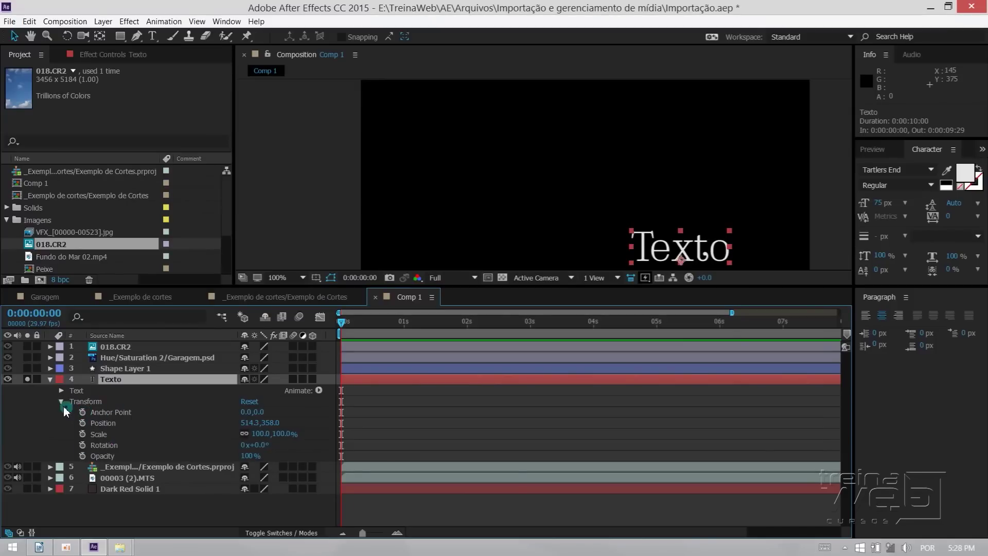
left_click(61, 401)
left_click(61, 391)
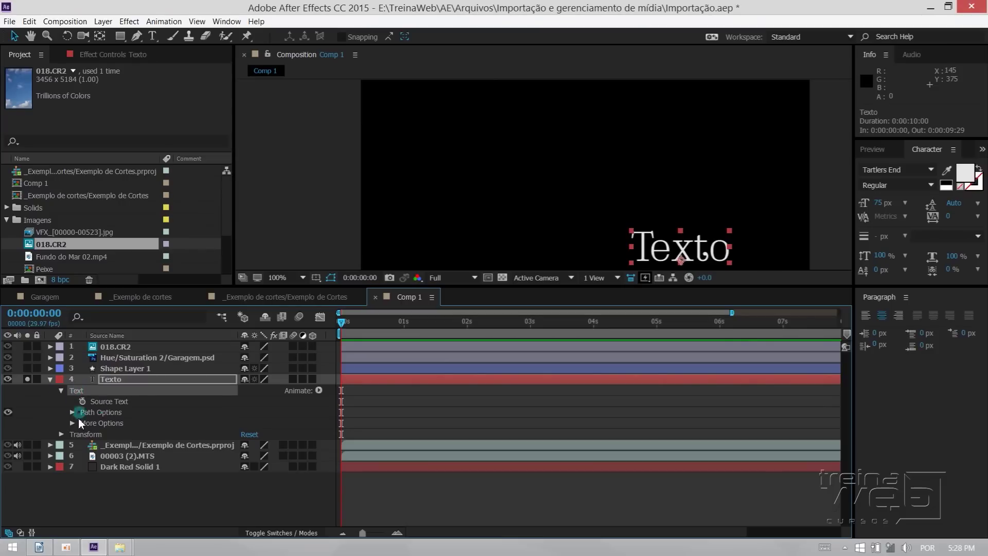
left_click(320, 391)
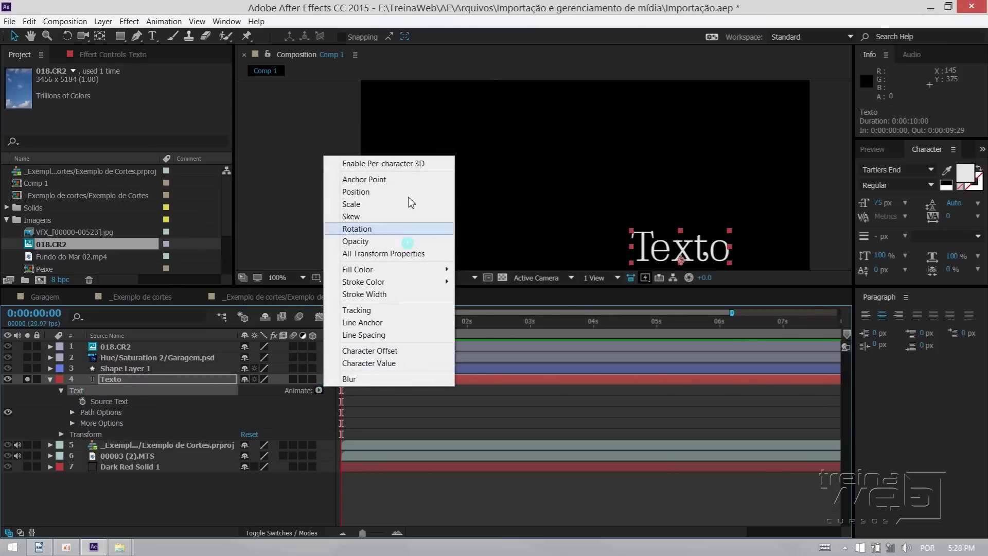
left_click(100, 421)
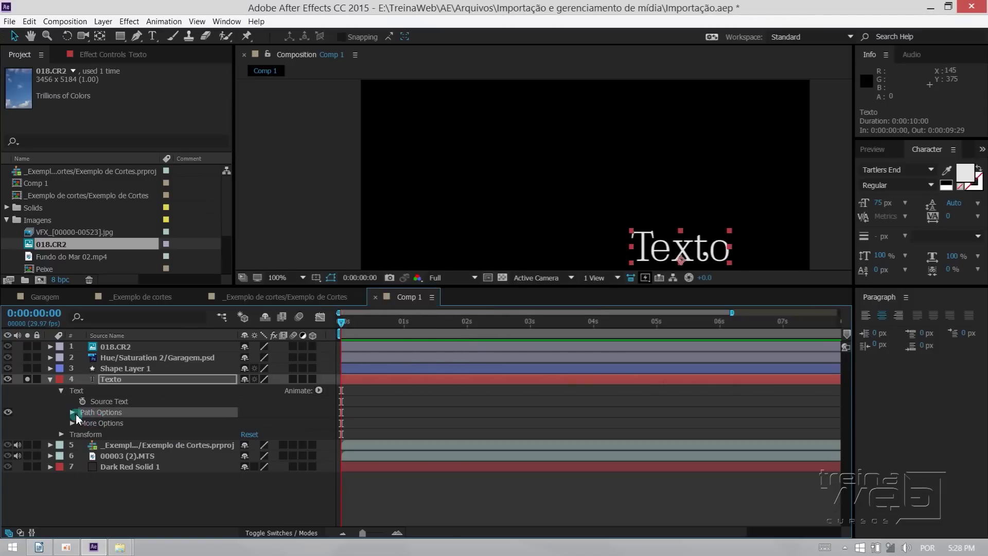
left_click(82, 414)
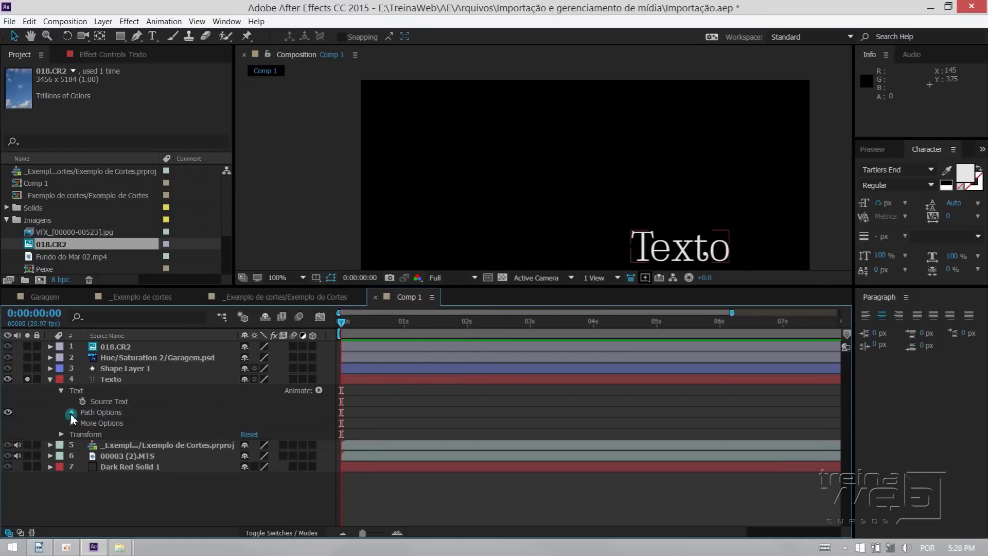
left_click(71, 413)
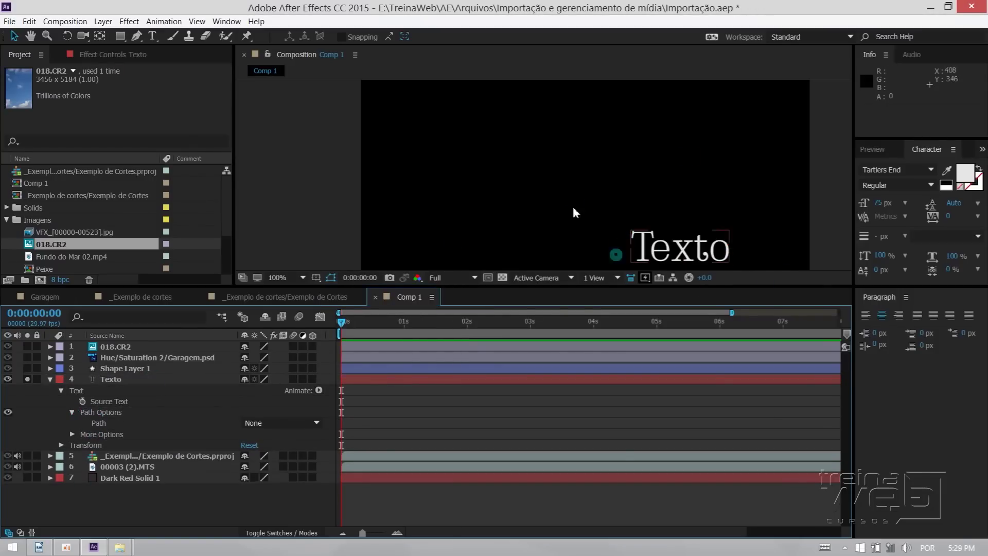
left_click(49, 381)
left_click(28, 378)
Solo the Exemplo de Cortes layer and delete its Mask 1.
left_click(115, 395)
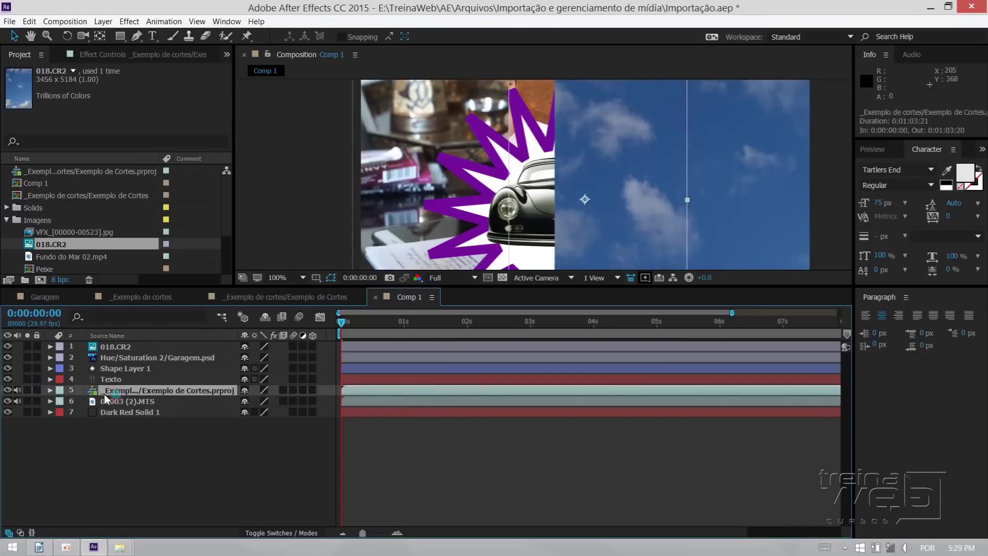
left_click_drag(94, 391, 99, 401)
left_click(27, 390)
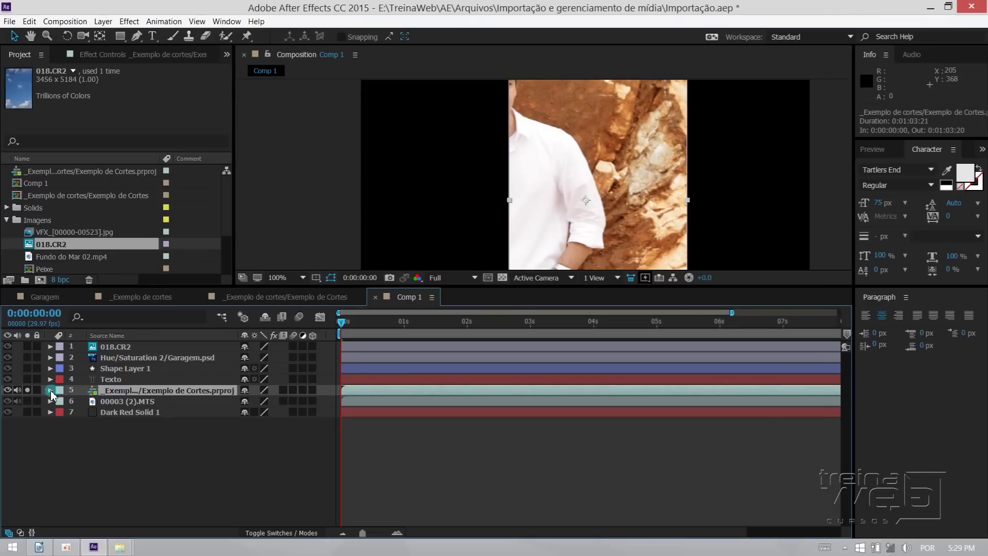
left_click(50, 390)
left_click(101, 412)
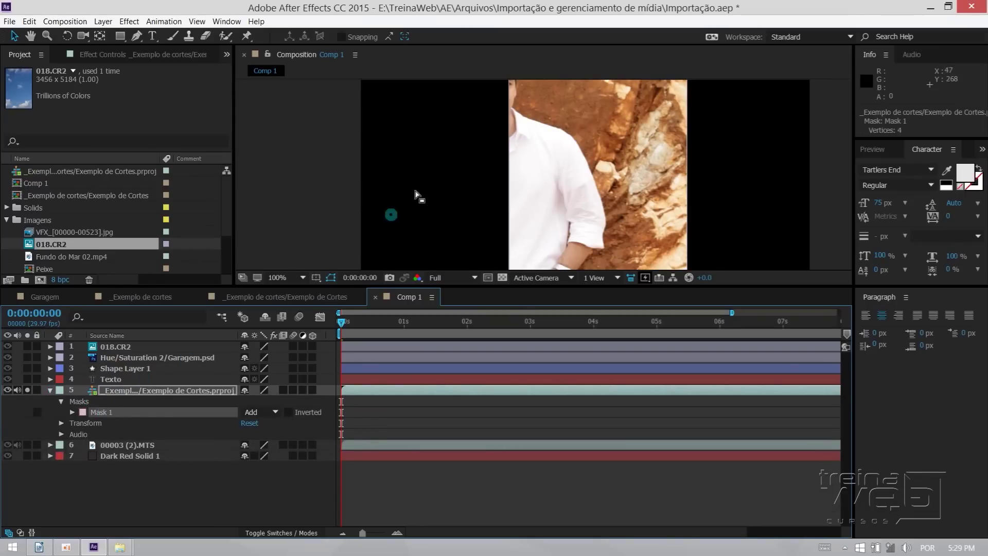
key("Delete")
Inspect the layer's Transform and Audio properties and waveform, ending with Transform shown.
left_click(177, 405)
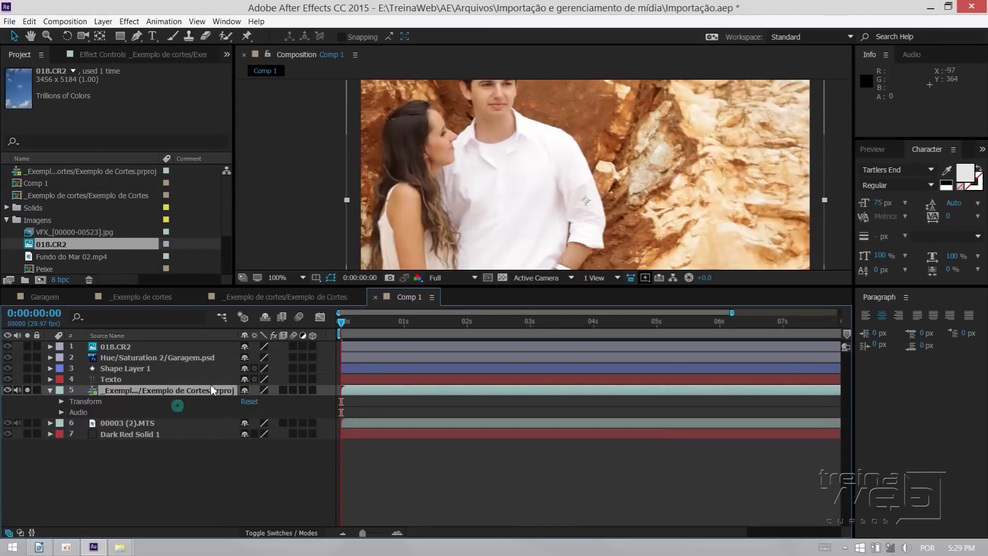
left_click(62, 402)
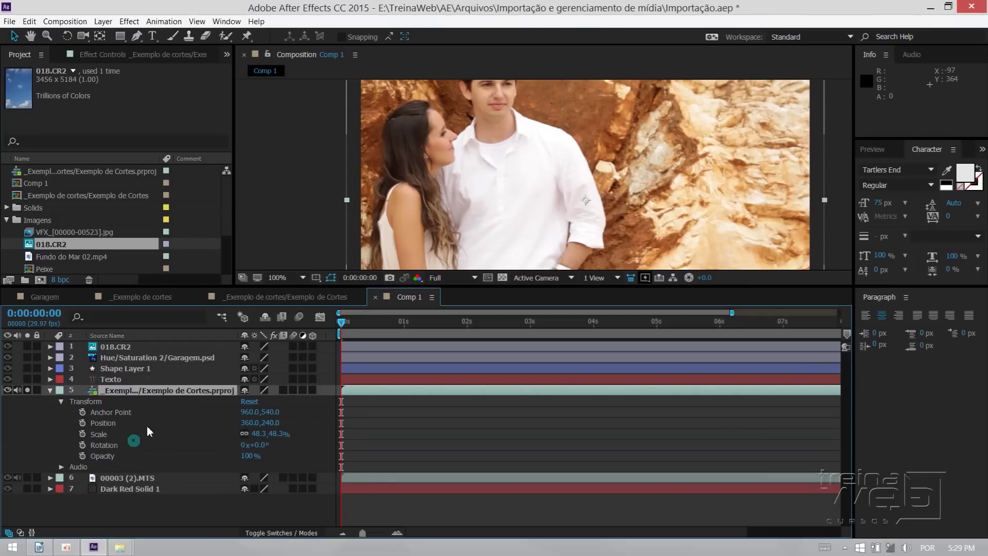
left_click(62, 466)
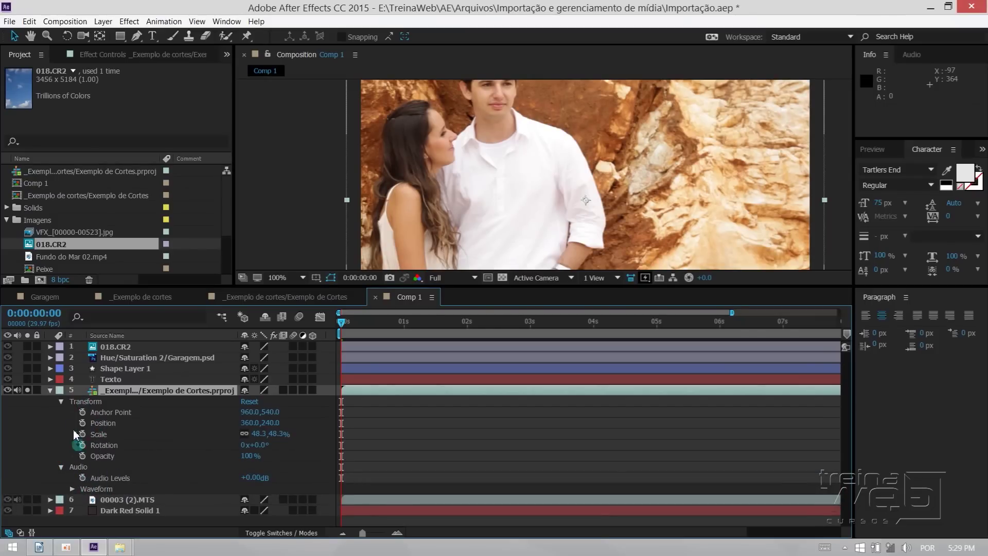
left_click(62, 402)
left_click(62, 412)
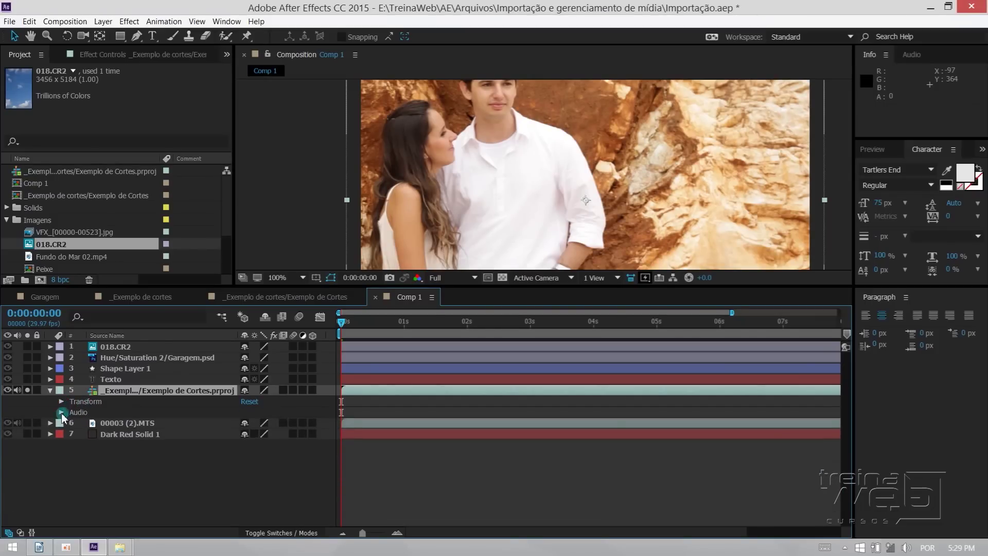
left_click(62, 413)
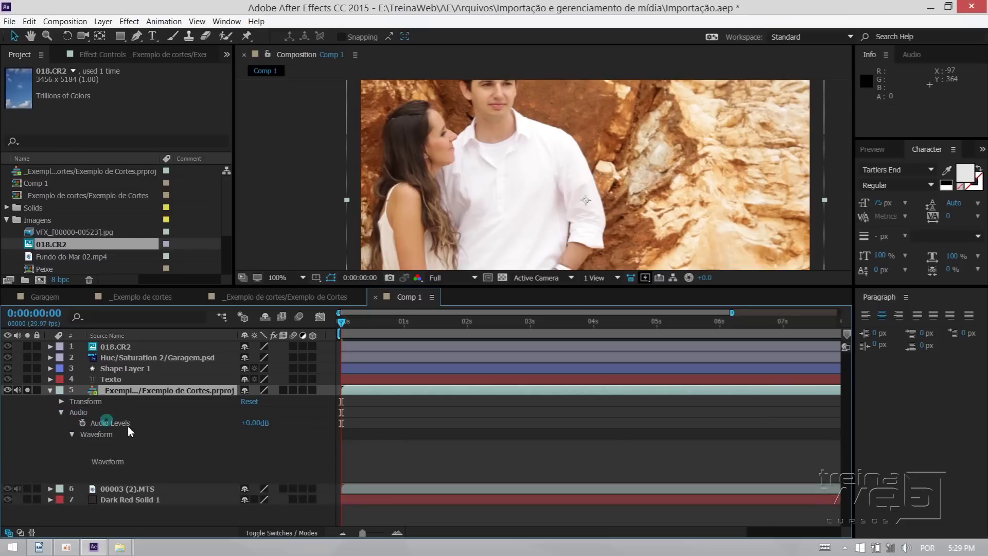
left_click(262, 423)
left_click(73, 434)
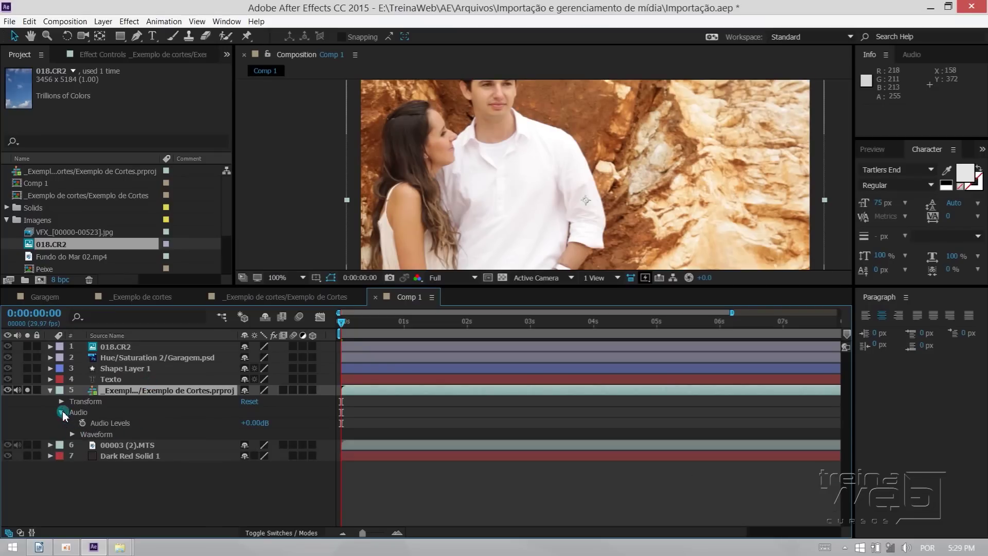
left_click(61, 411)
left_click(62, 402)
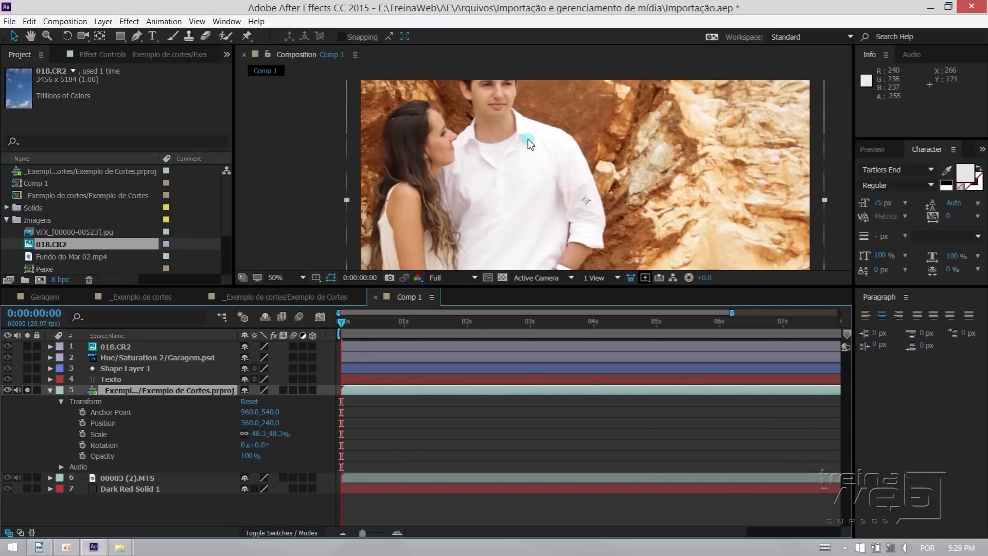
scroll(537, 139, "down", 2)
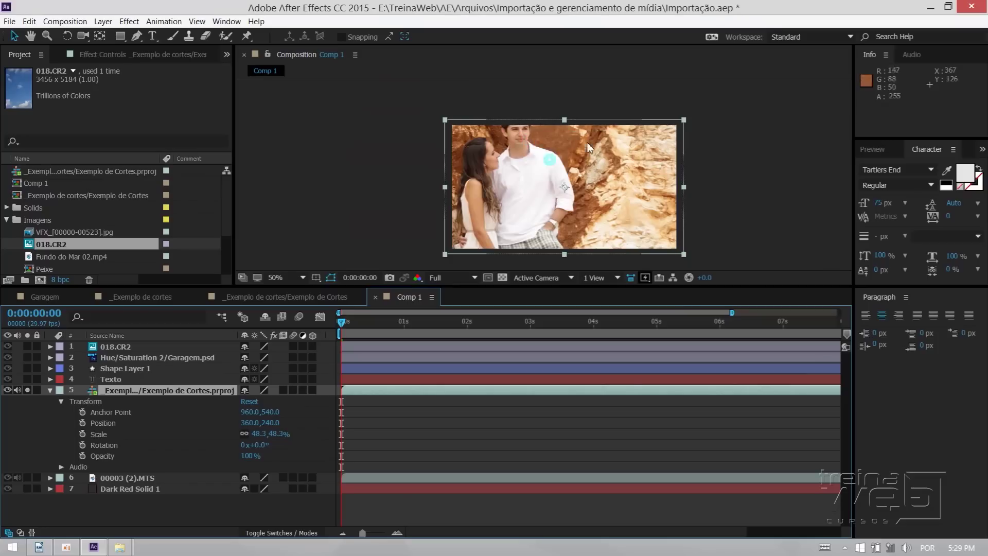
Unsolo Exemplo de Cortes, solo 00003 (2).MTS and delete its Mask 1.
left_click(48, 394)
left_click(27, 390)
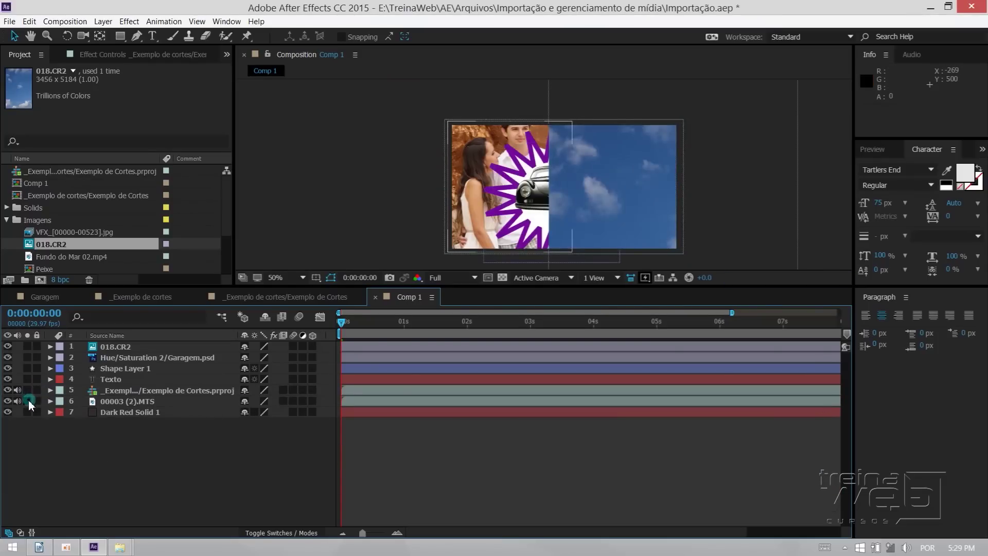
left_click(27, 401)
left_click(49, 401)
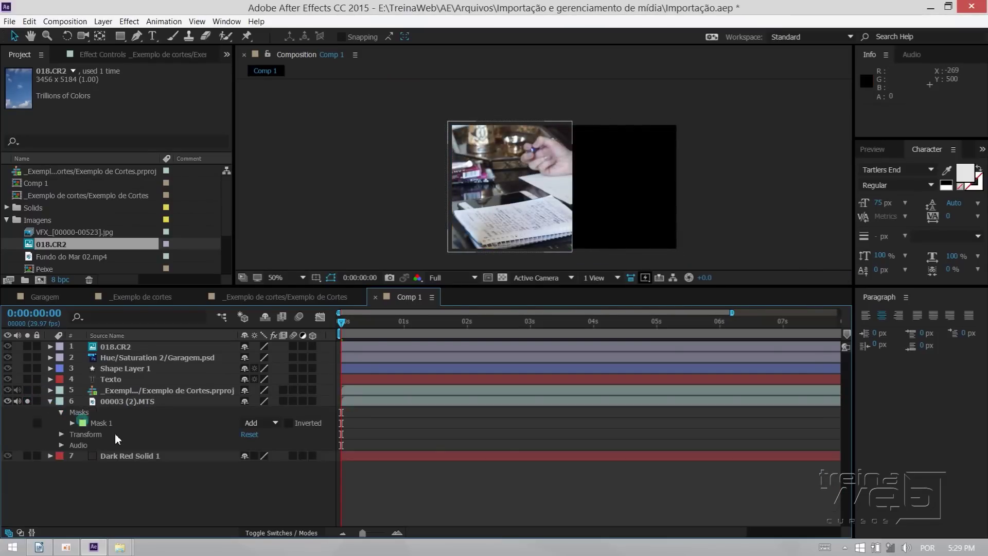
left_click(101, 423)
key("Delete")
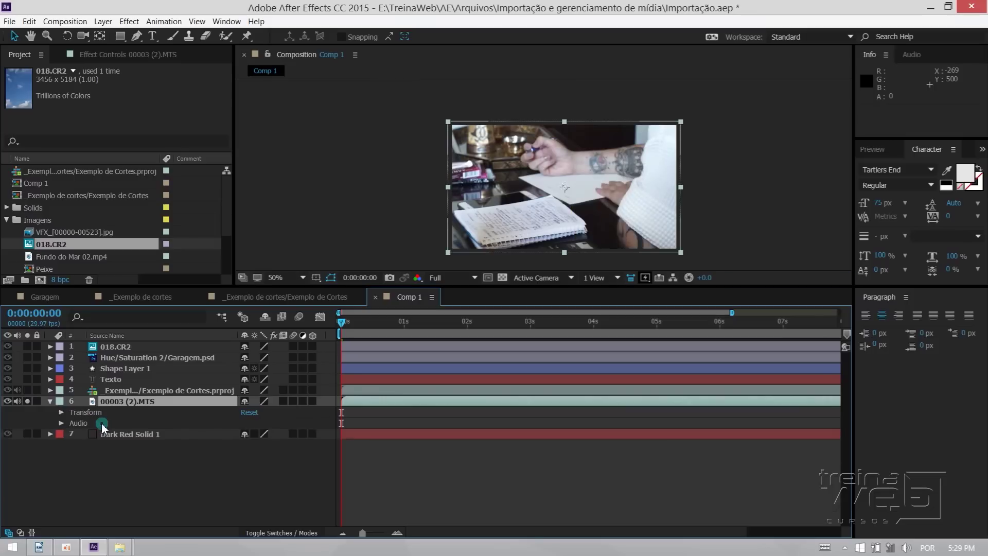
Inspect the MTS clip's audio waveform and Transform, then collapse and unsolo the layer.
left_click(62, 422)
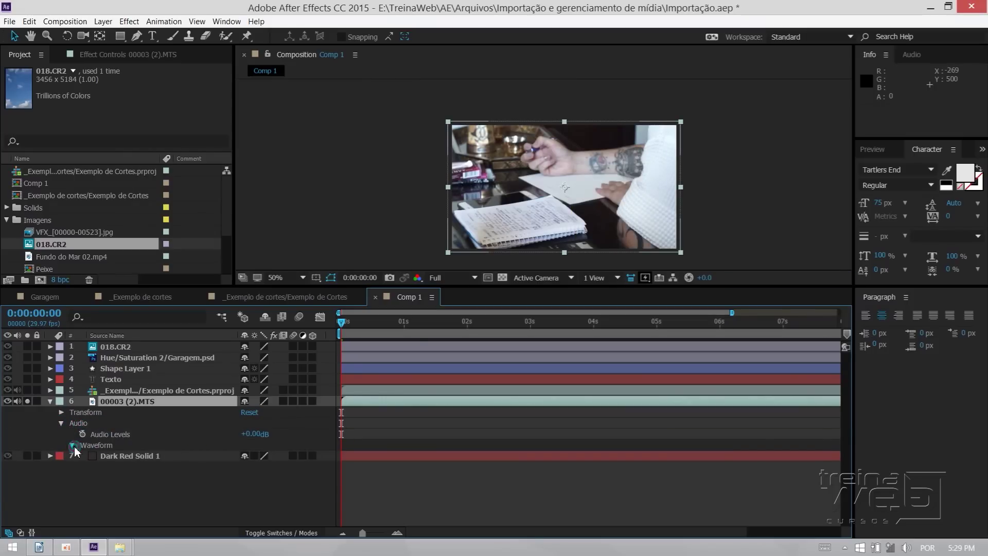
left_click(72, 445)
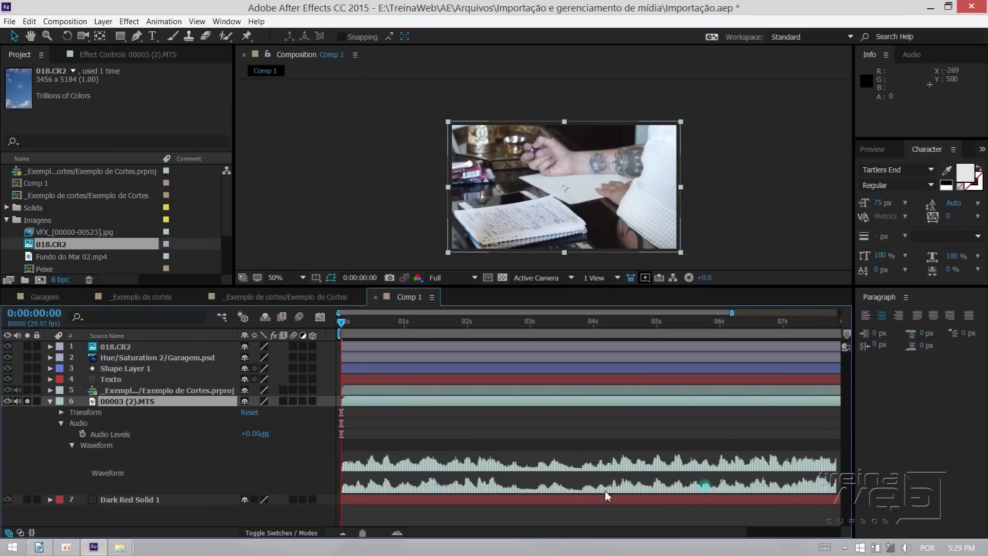
left_click(61, 412)
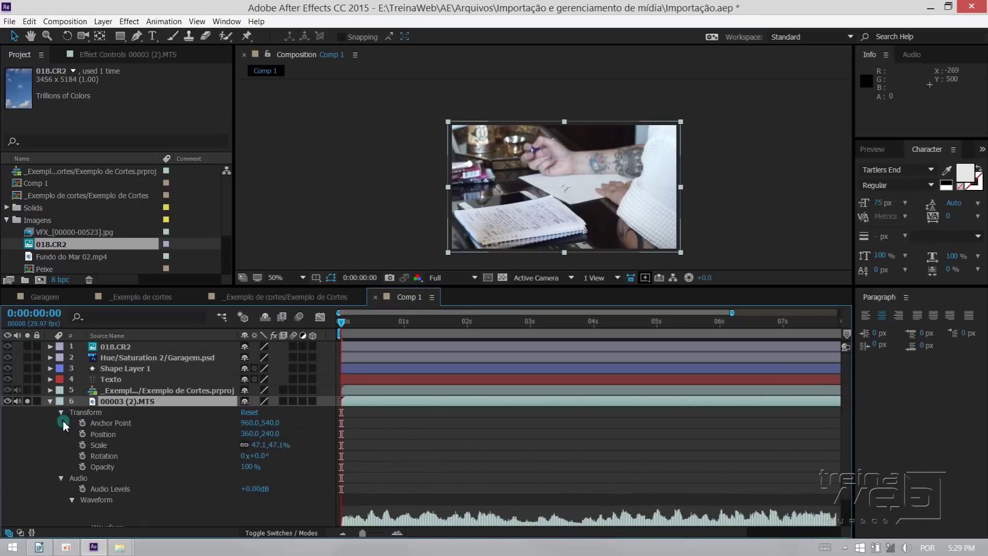
left_click(62, 413)
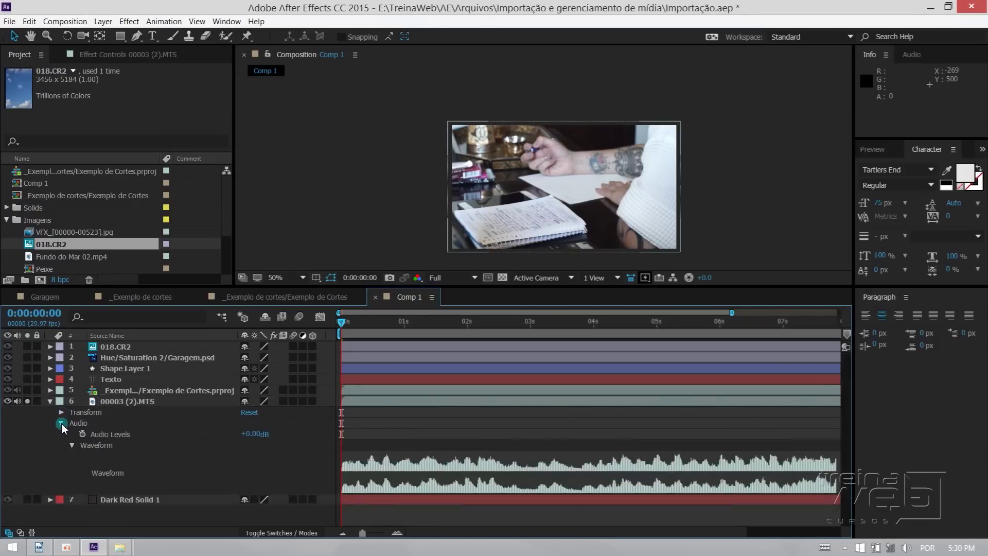
left_click(62, 422)
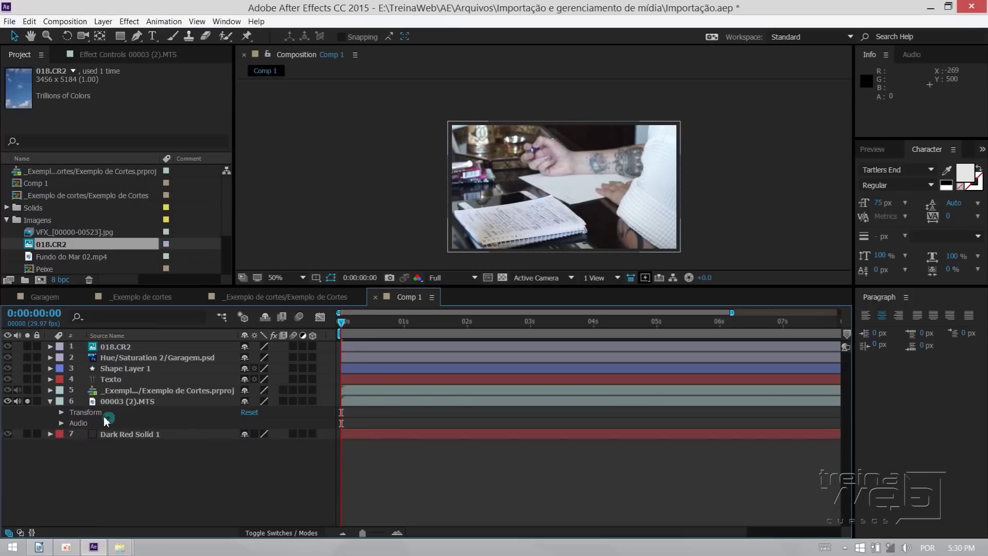
left_click(50, 401)
left_click(27, 400)
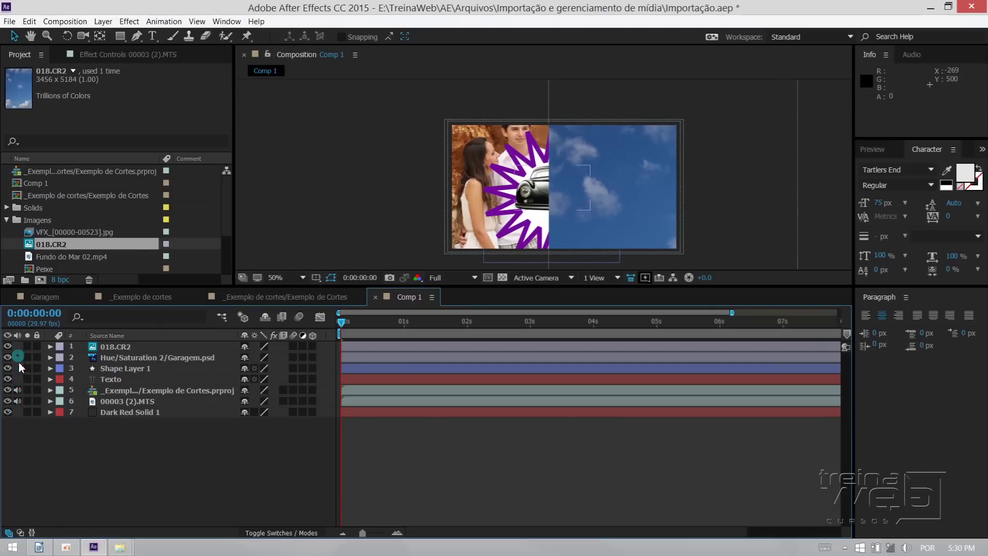
Turn on audio for layers 5 and 6.
left_click(117, 379)
left_click(113, 368)
left_click(110, 357)
left_click(110, 346)
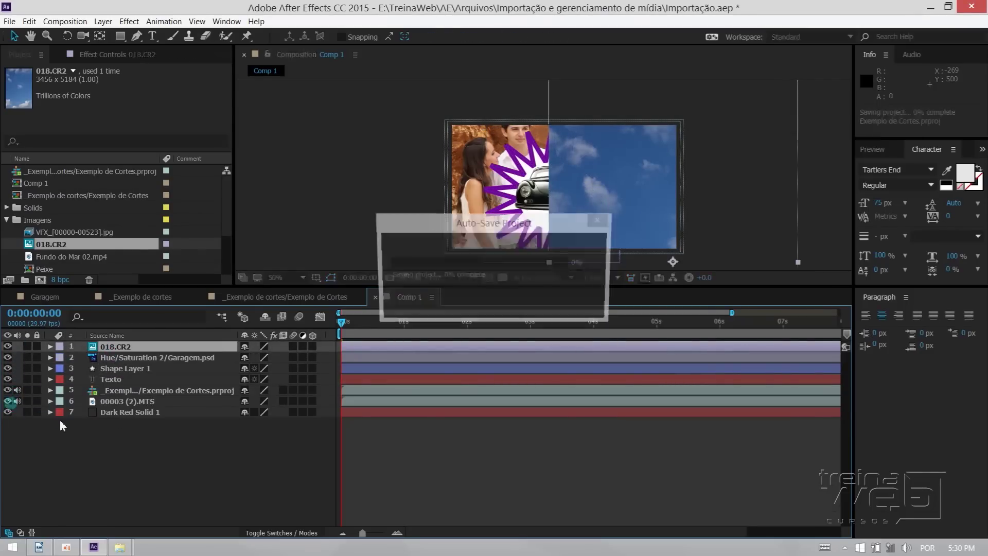
left_click(116, 401)
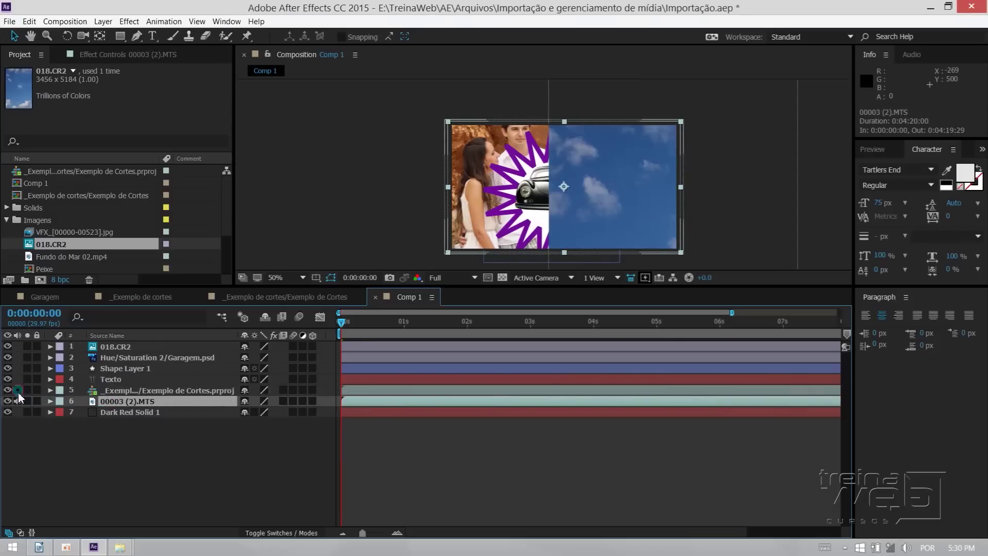
left_click_drag(20, 405, 18, 390)
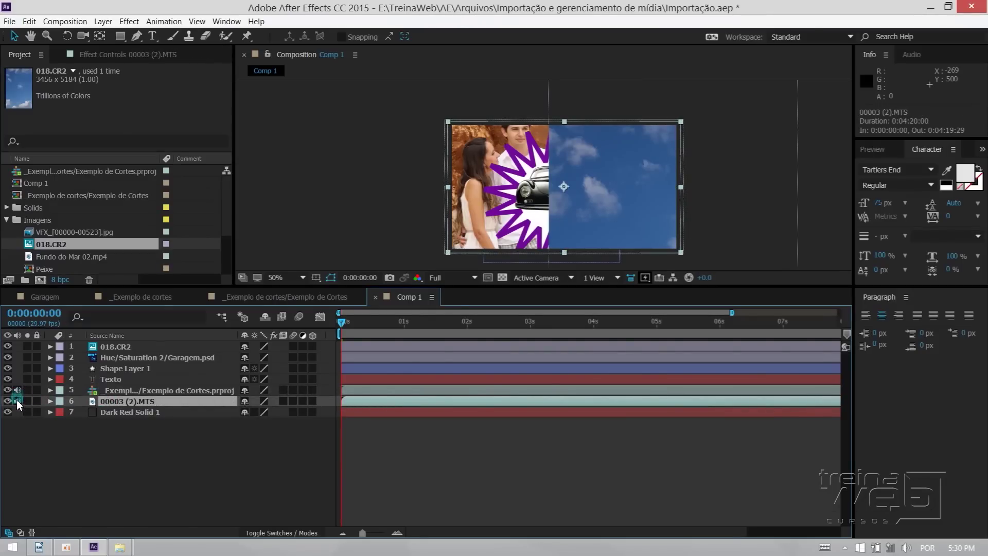
Hide layers 1–6 so only Dark Red Solid 1 shows, and move it to 467.3, 134.0.
mouse_move(9, 352)
left_mouse_down()
mouse_move(9, 411)
mouse_move(8, 346)
left_mouse_up()
left_click(92, 415)
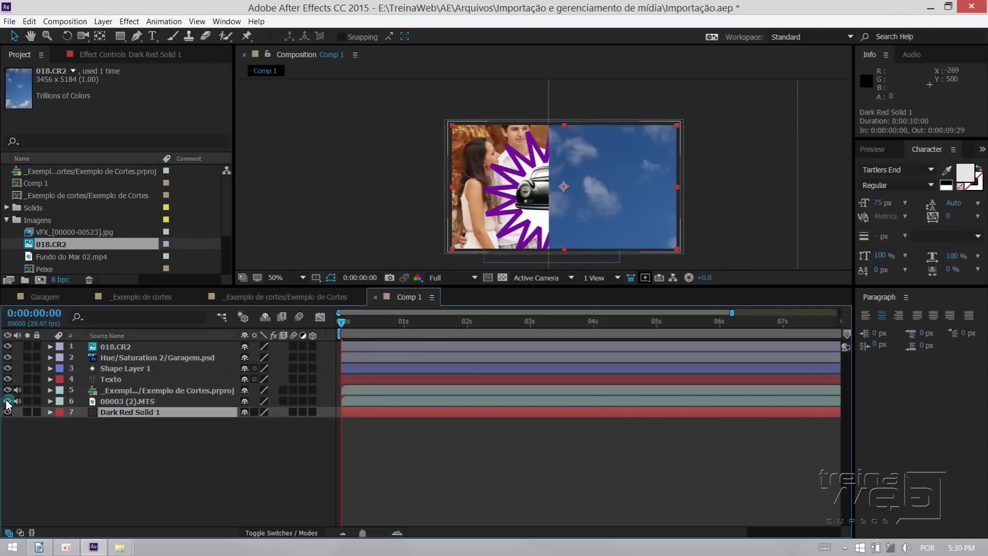
left_click_drag(8, 401, 8, 347)
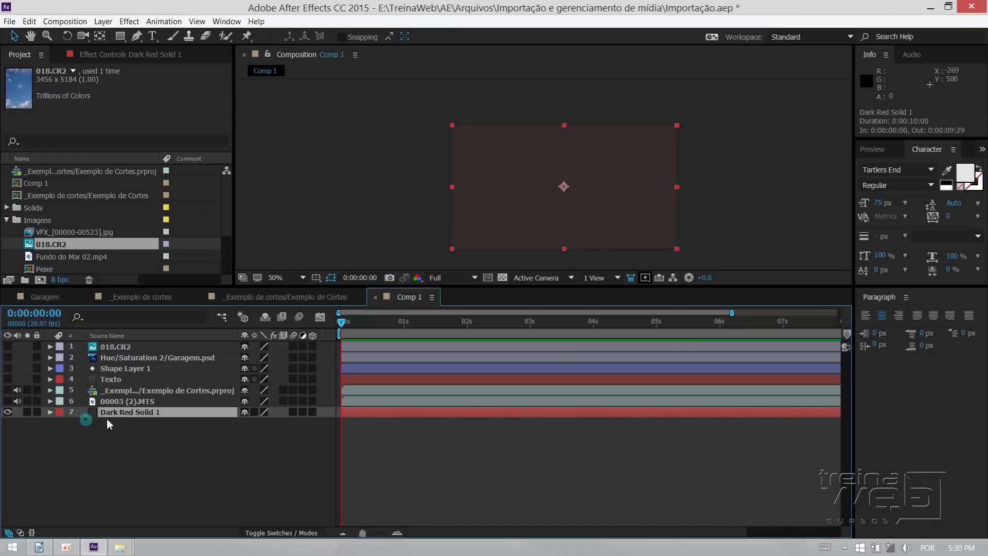
left_click_drag(489, 210, 465, 183)
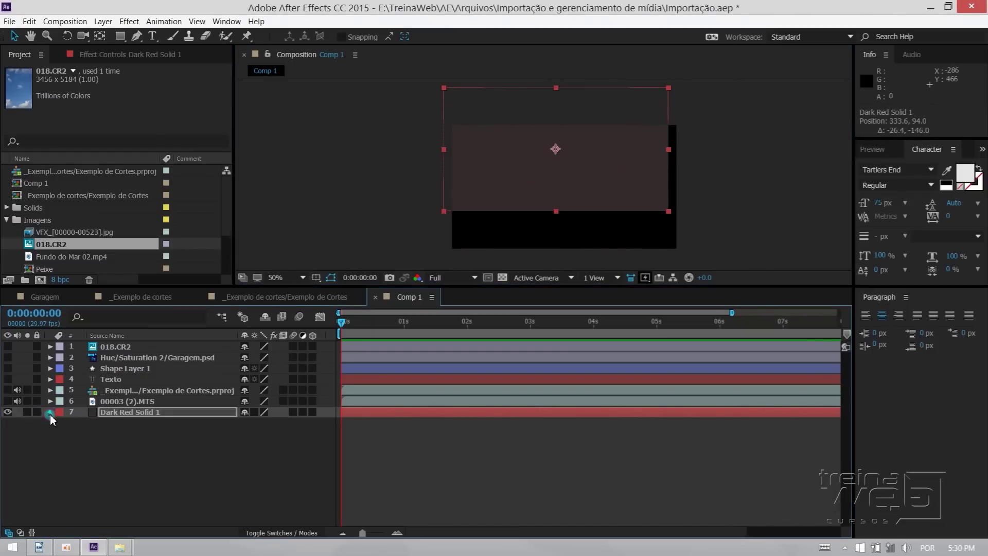
double_click(87, 423)
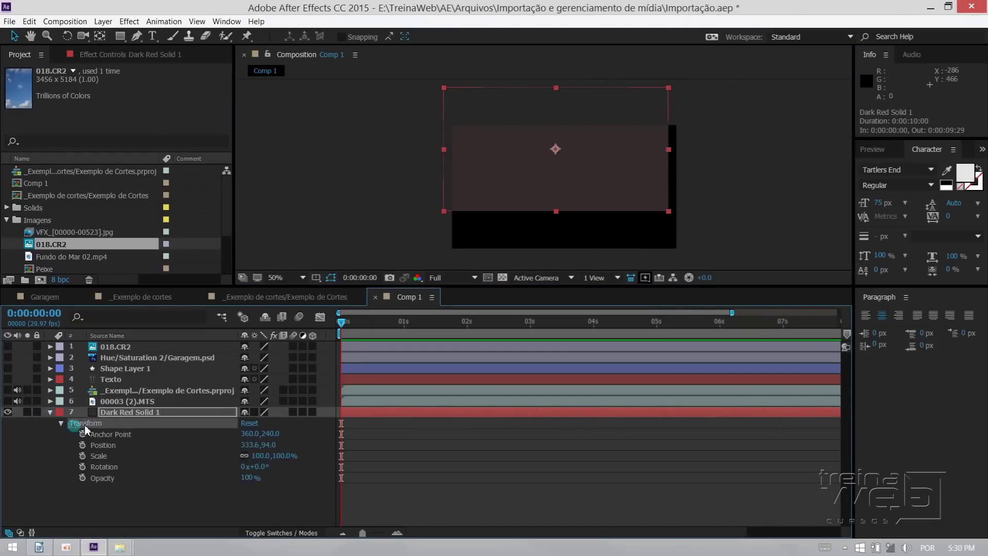
left_click_drag(610, 175, 649, 184)
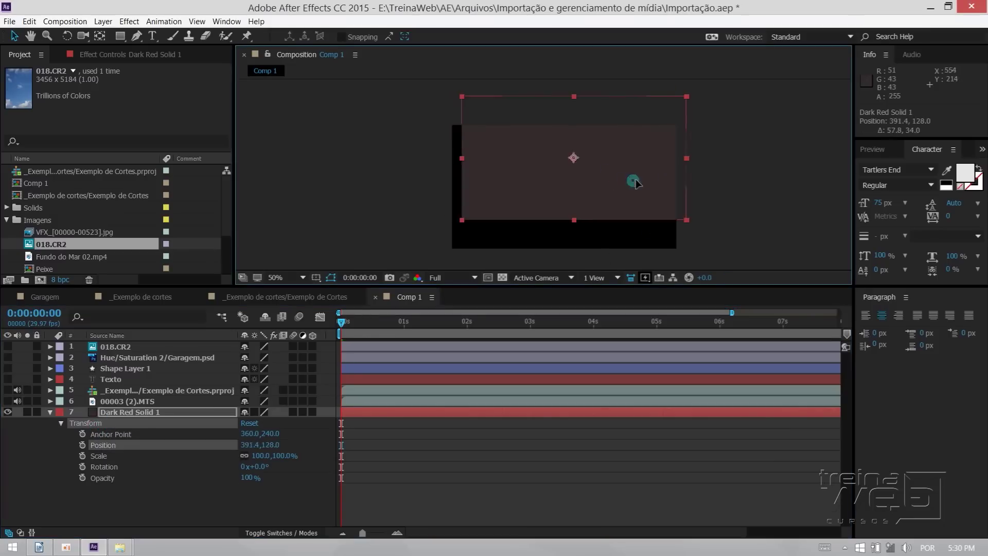
left_click(103, 22)
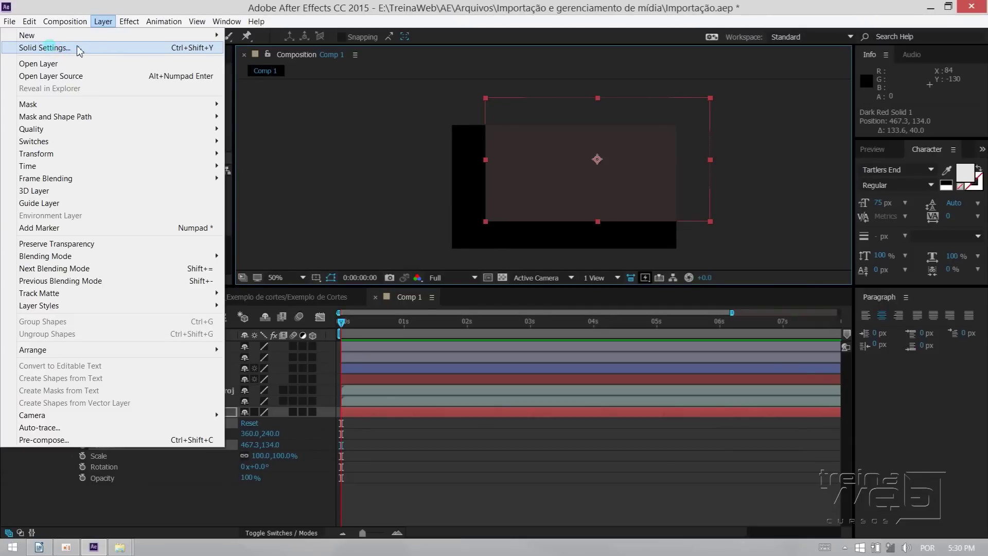
left_click(77, 48)
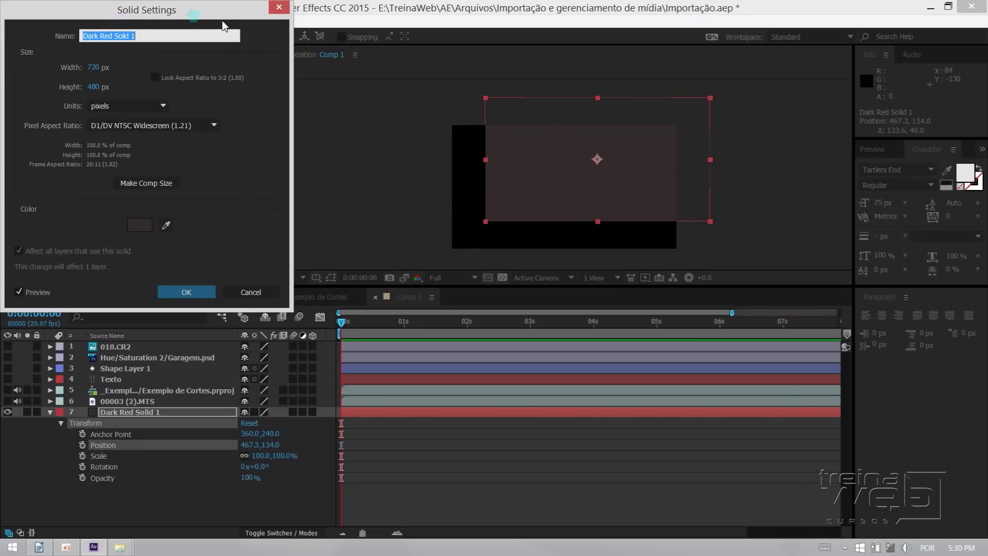
left_click_drag(173, 12, 355, 36)
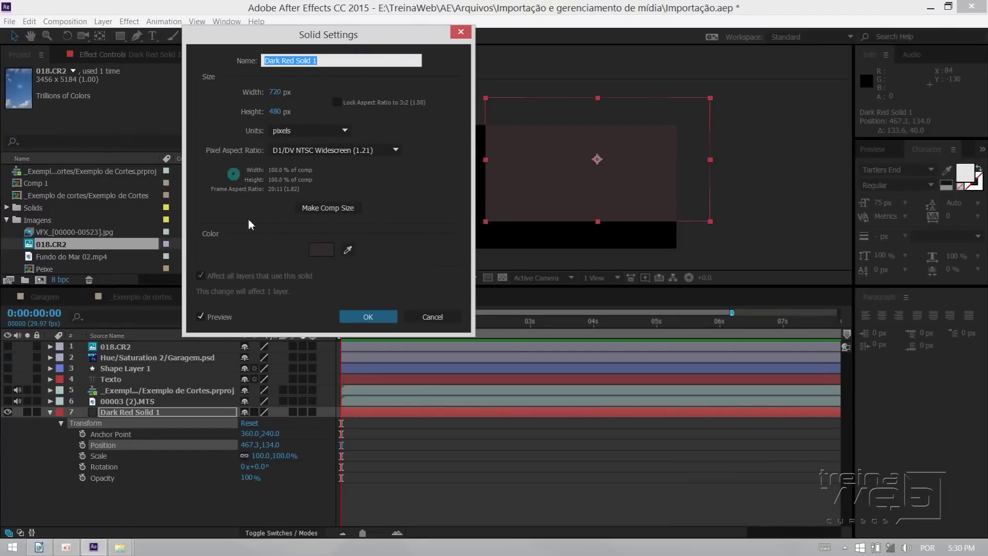
left_click(450, 320)
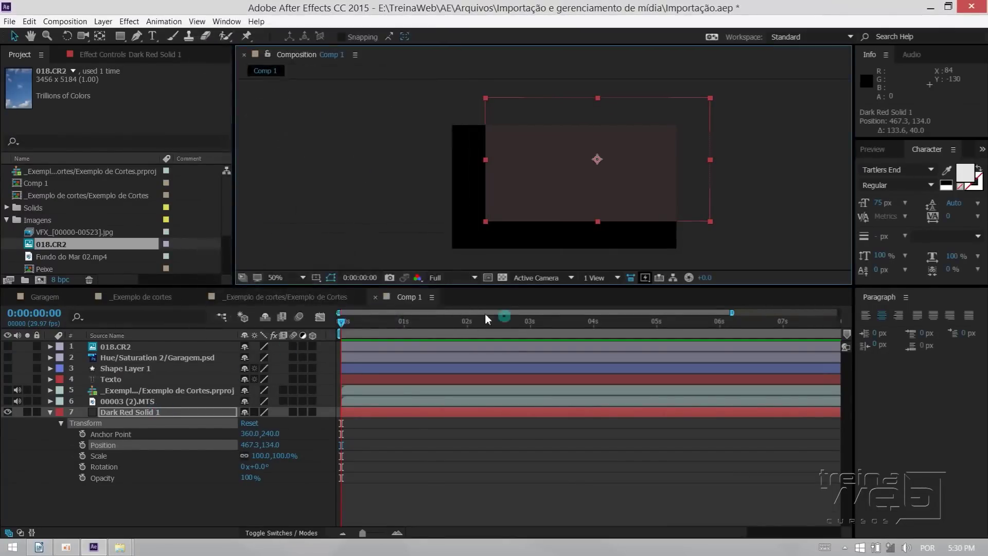
left_click(399, 296)
Collapse the solid, open 00003 (2).MTS Transform and Audio Levels, and set time to 0:00:02:01.
left_click(50, 412)
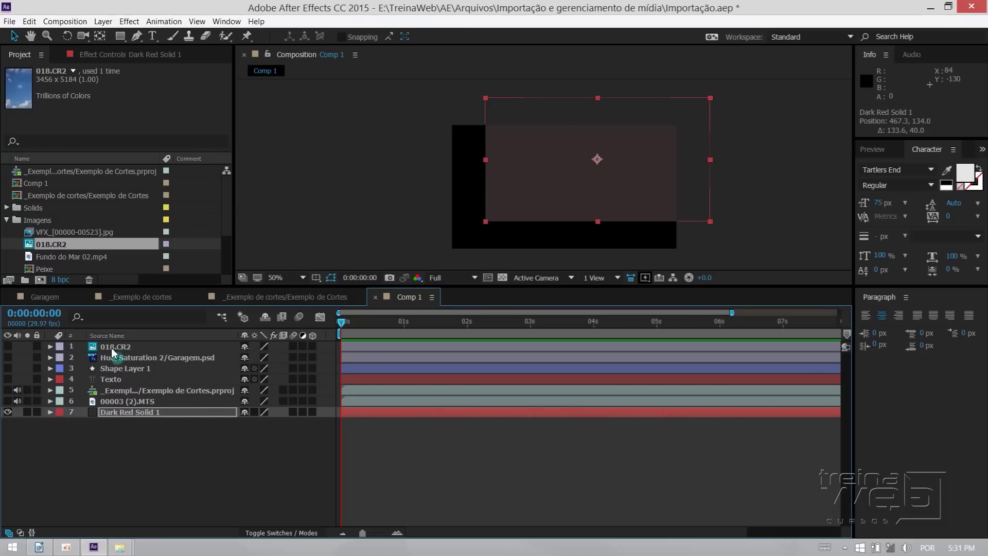
left_click(94, 401)
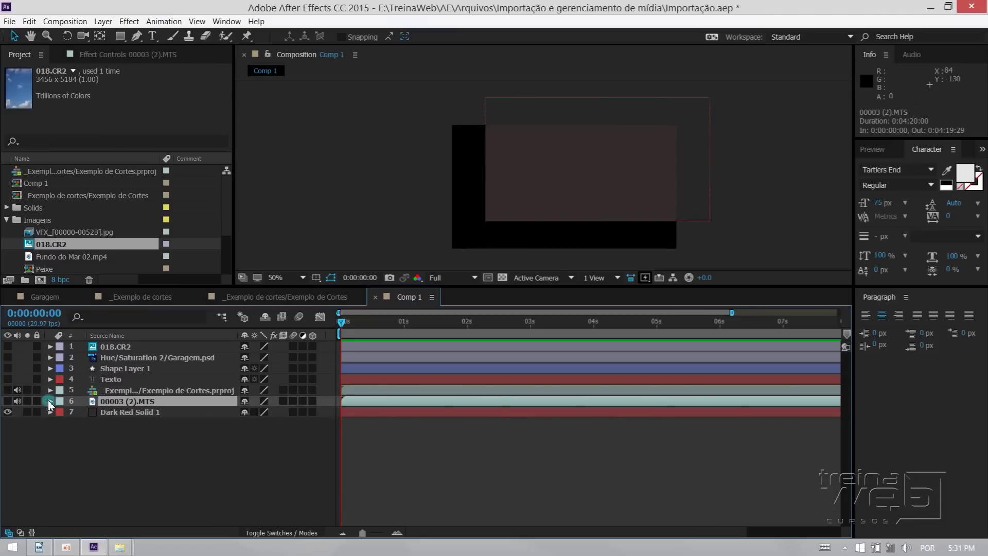
left_click(50, 401)
left_click(61, 413)
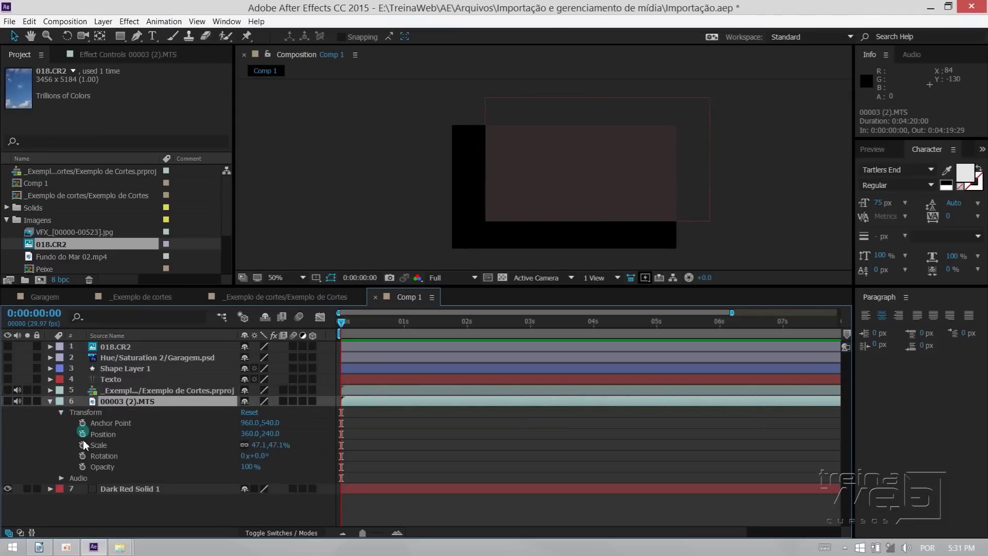
left_click(61, 478)
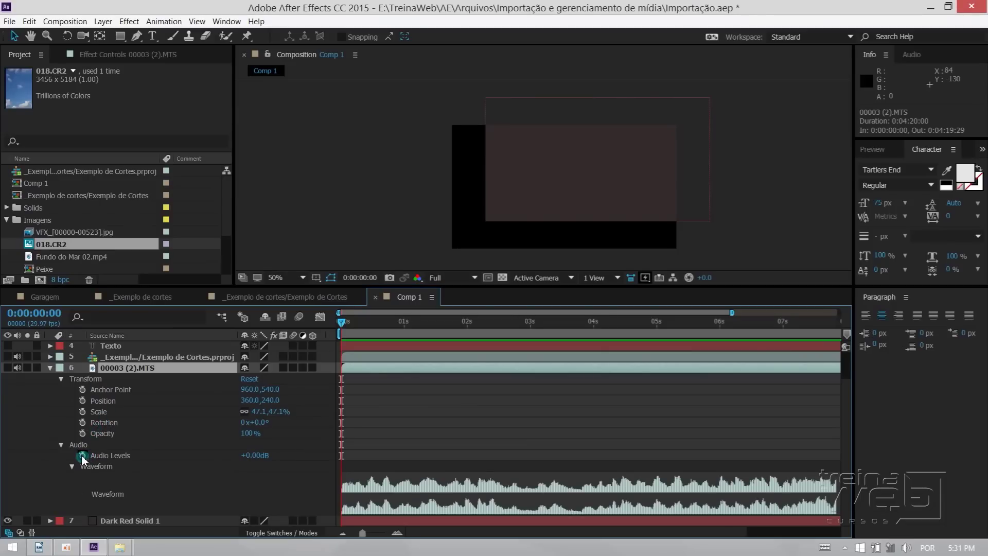
scroll(98, 408, "up", 2)
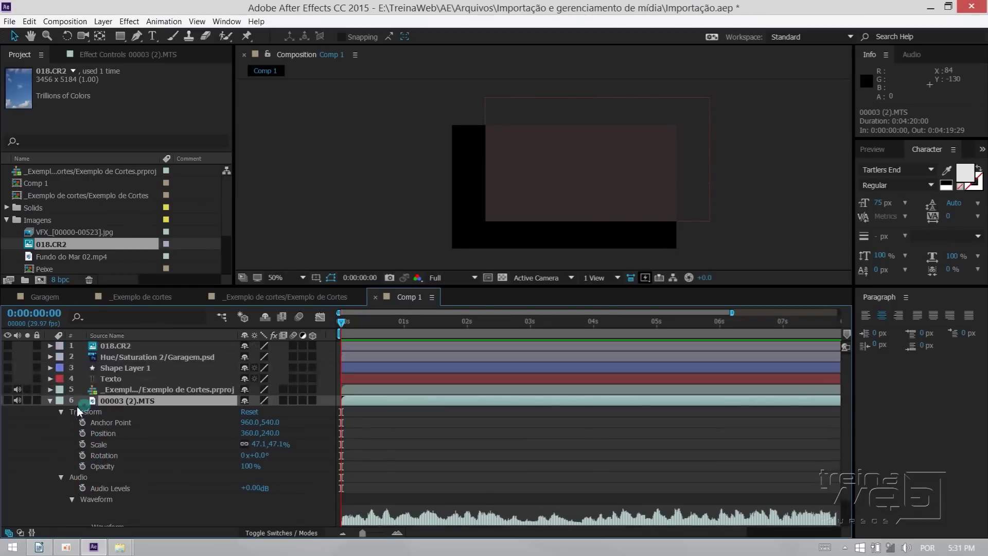
scroll(101, 421, "down", 2)
left_click(110, 455)
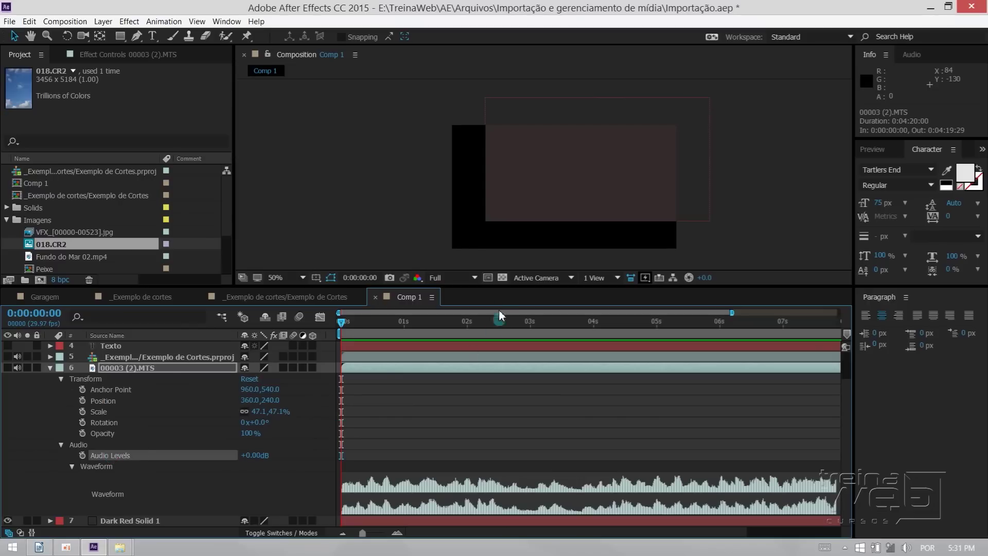
left_click_drag(498, 323, 470, 326)
Keyframe Audio Levels at 0:00:02:01 and 0:00:03:00, trying values from +12.00dB to -48.00dB.
left_click(103, 482)
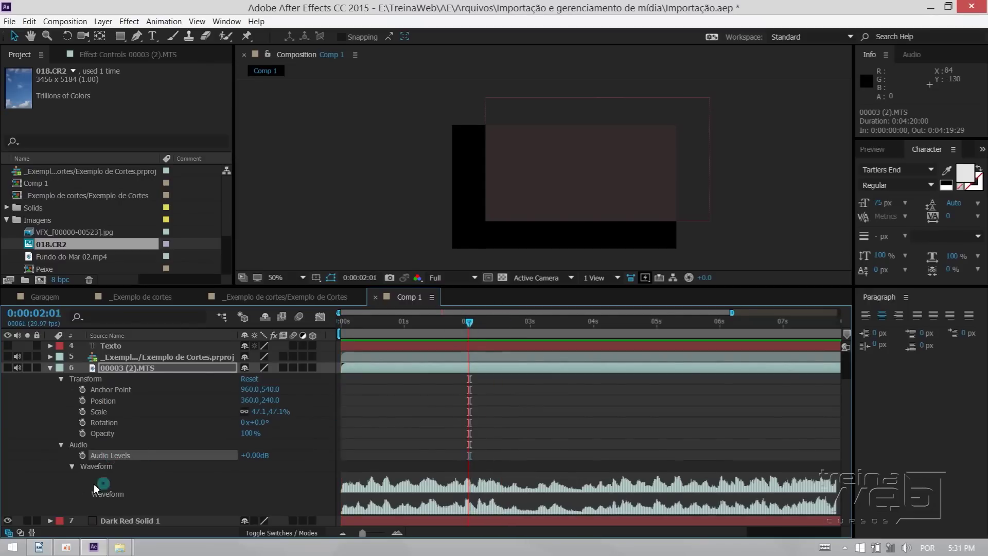
left_click(83, 455)
left_click(530, 322)
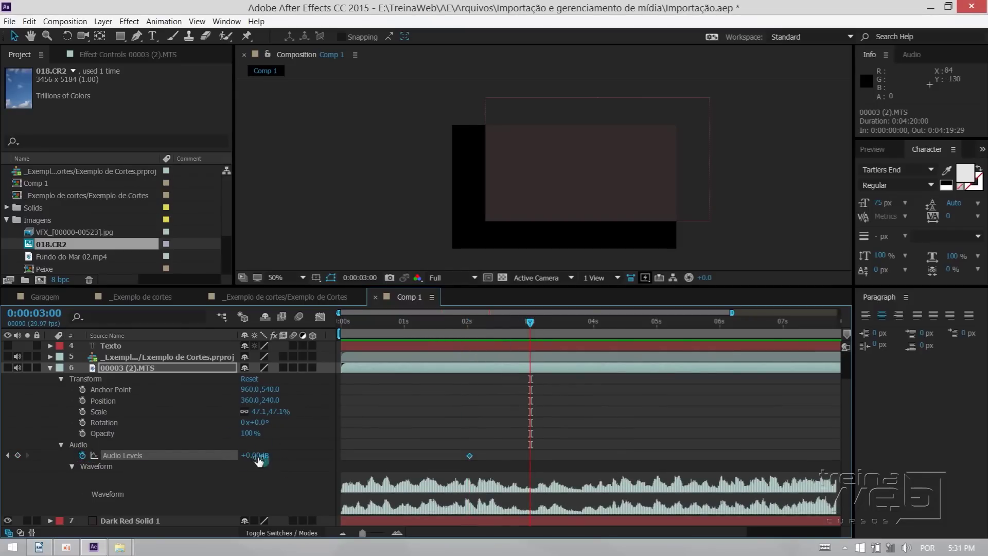
left_click_drag(251, 456, 225, 453)
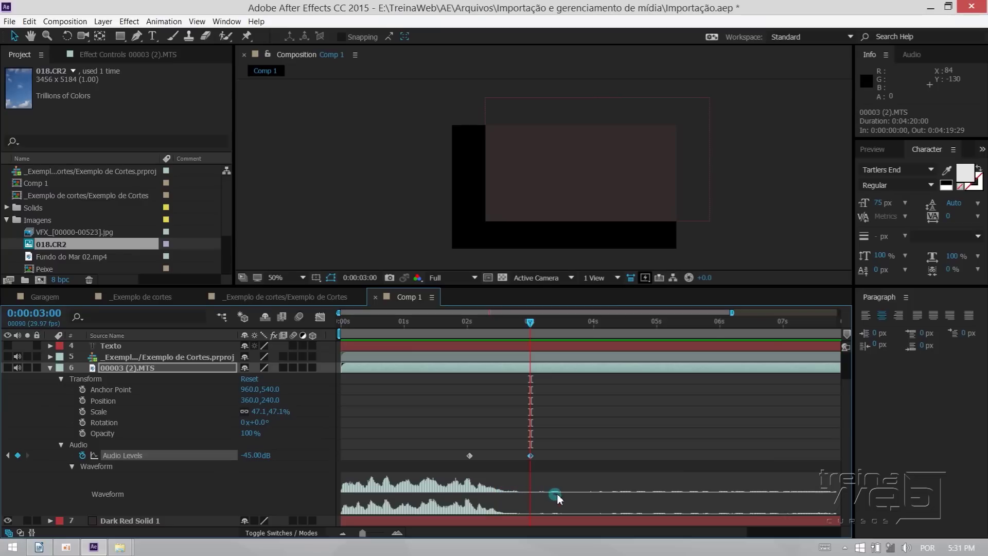
left_click_drag(275, 454, 357, 452)
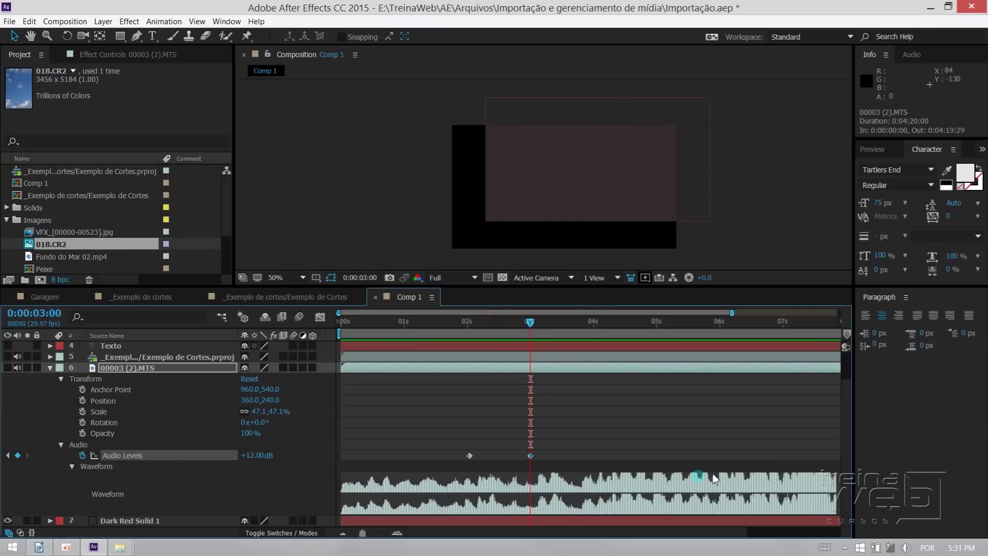
left_click_drag(256, 455, 197, 455)
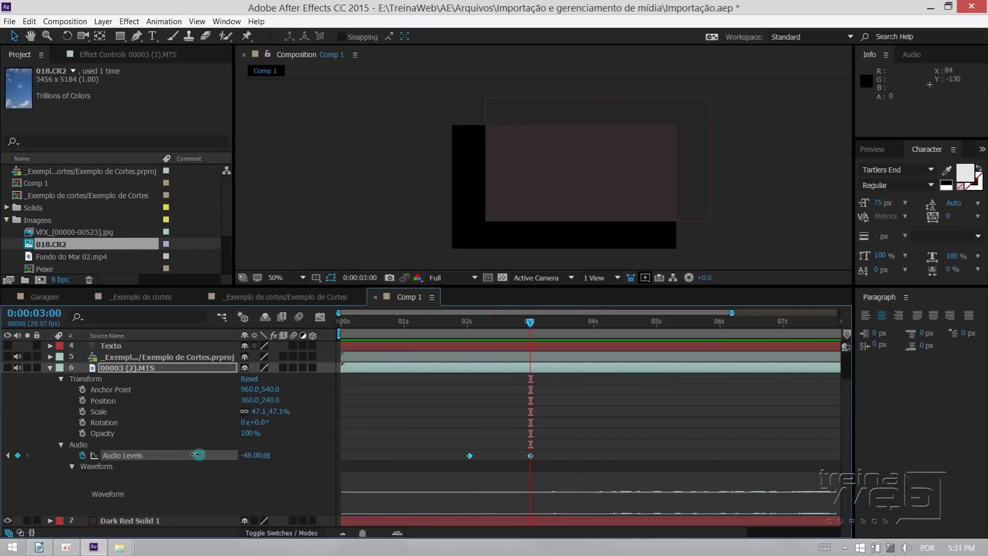
Adjust the first keyframe's level, then select and delete all Audio Levels keyframes.
left_click(438, 449)
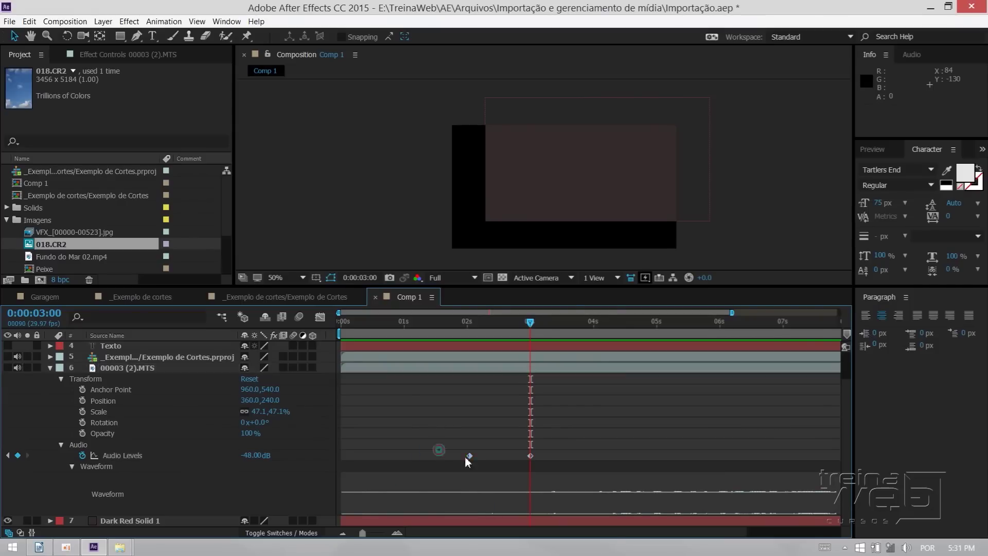
left_click(489, 367)
left_click_drag(528, 326, 469, 322)
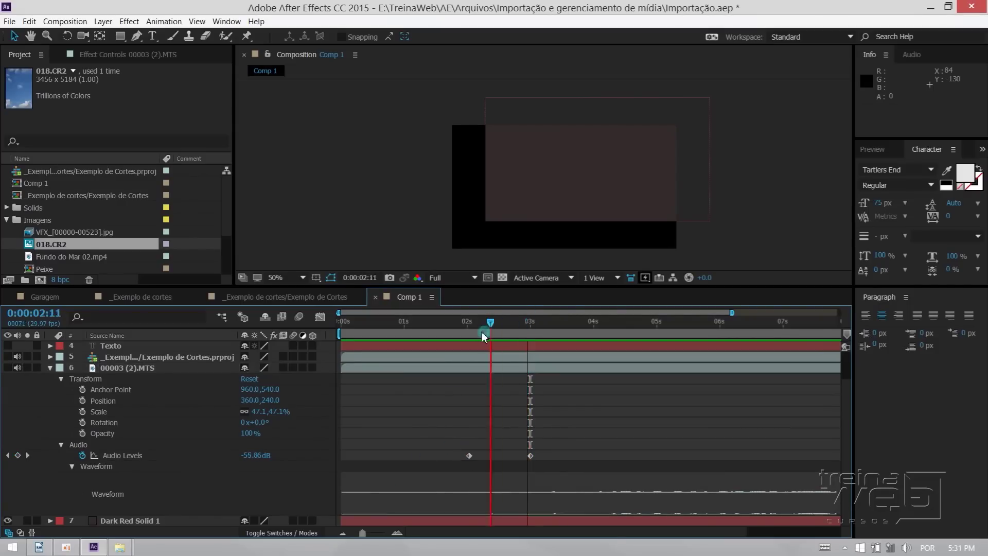
mouse_move(242, 456)
left_mouse_down()
mouse_move(306, 452)
mouse_move(437, 509)
left_mouse_up()
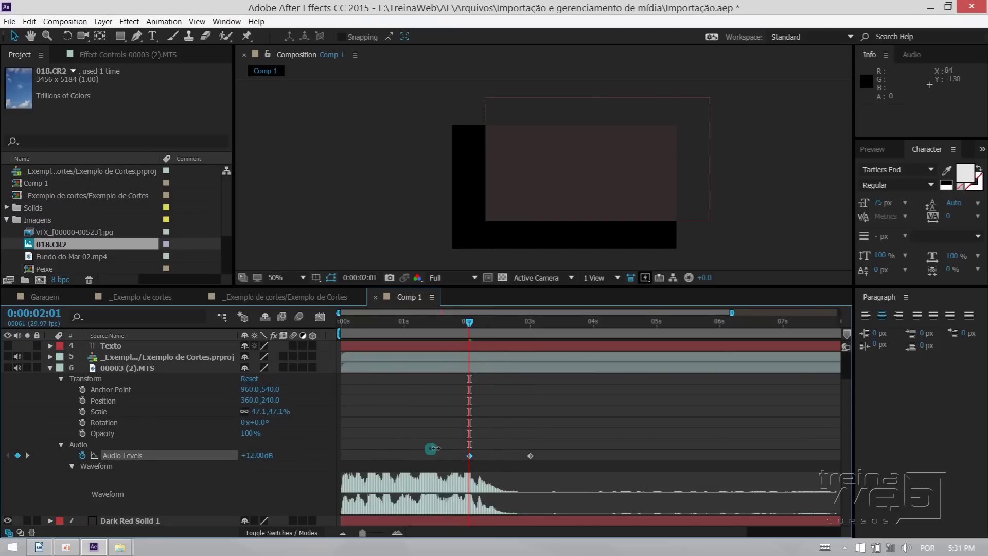
left_click_drag(499, 492, 587, 496)
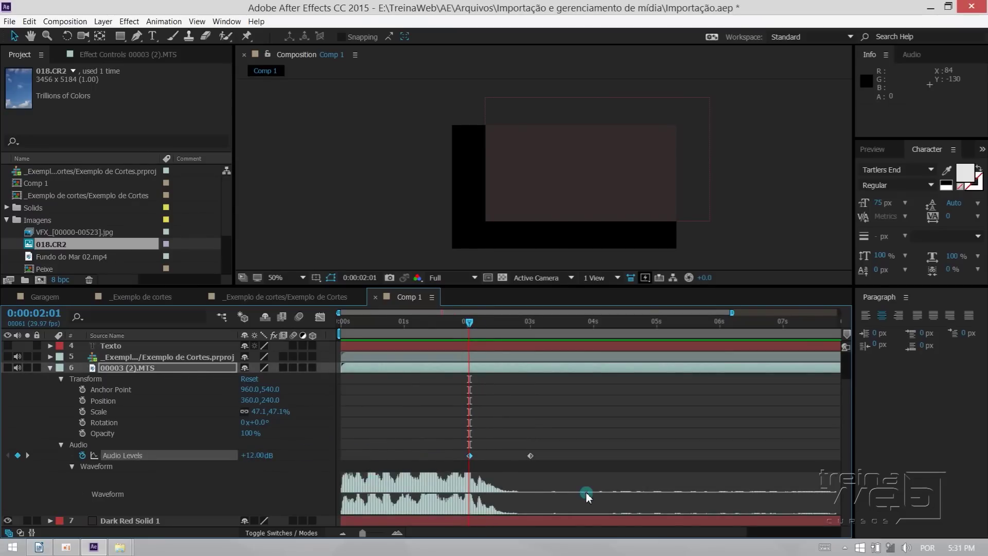
left_click_drag(549, 421, 414, 469)
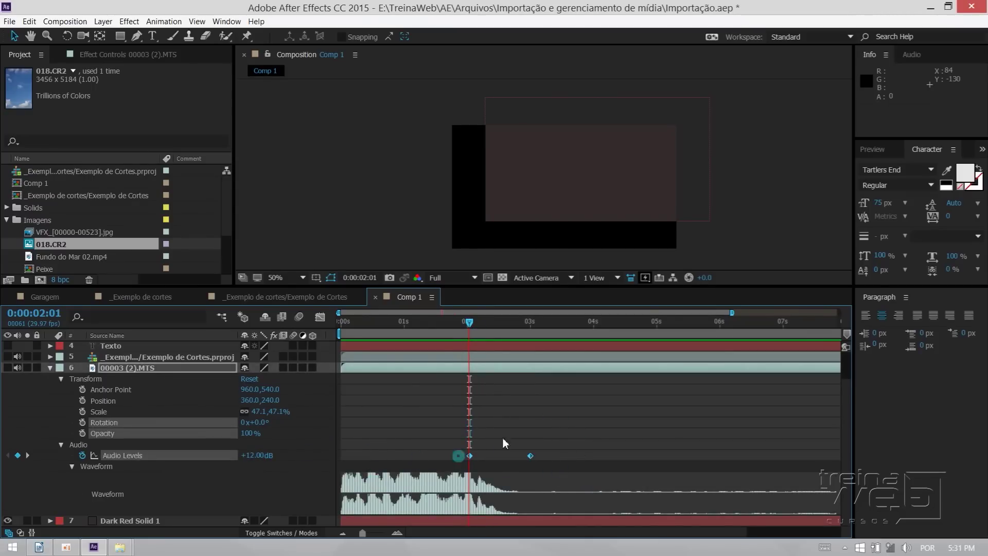
left_click(406, 297)
left_click(158, 481)
left_click(370, 457)
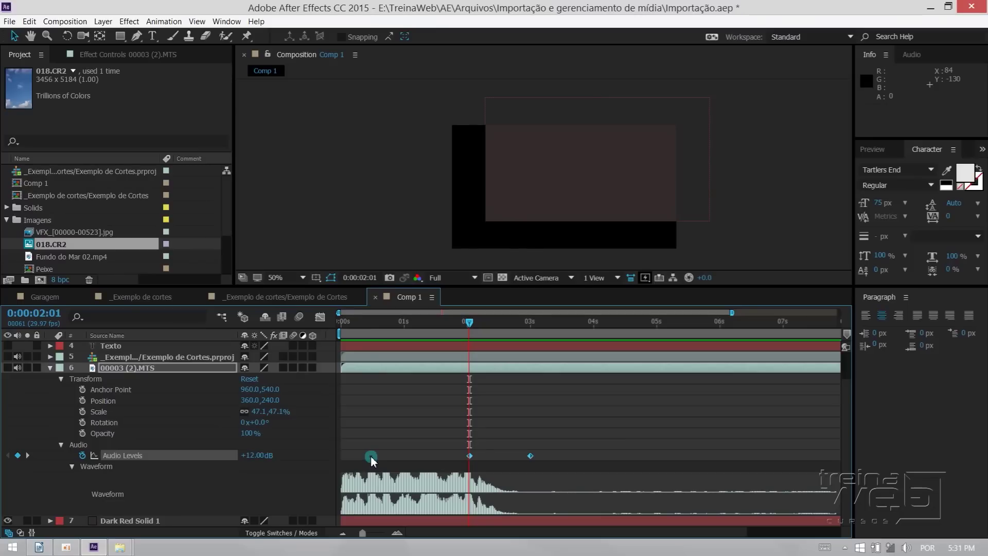
key("Delete")
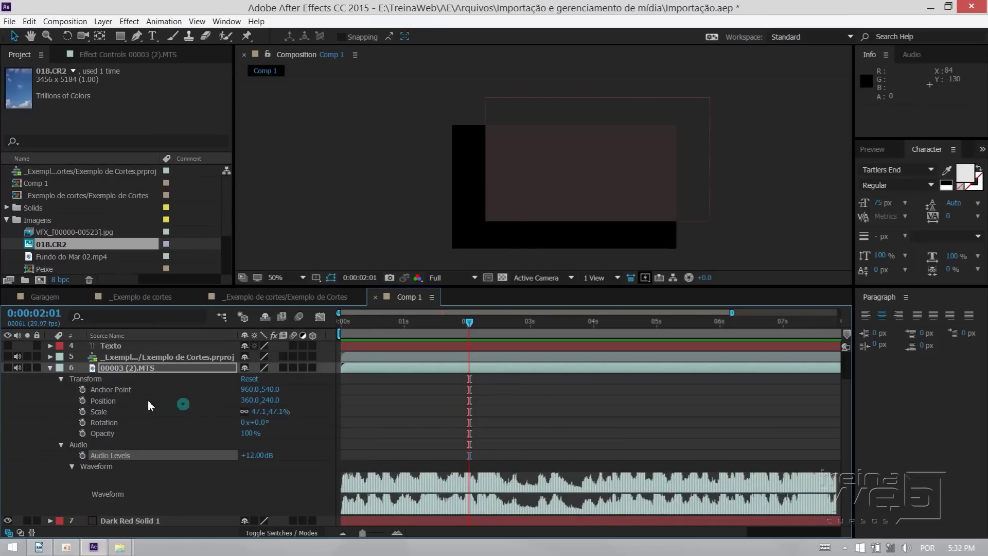
Slide the Exemplo de Cortes layer to start later, then switch the 3D View to Front with F10.
left_click(51, 368)
left_click(162, 447)
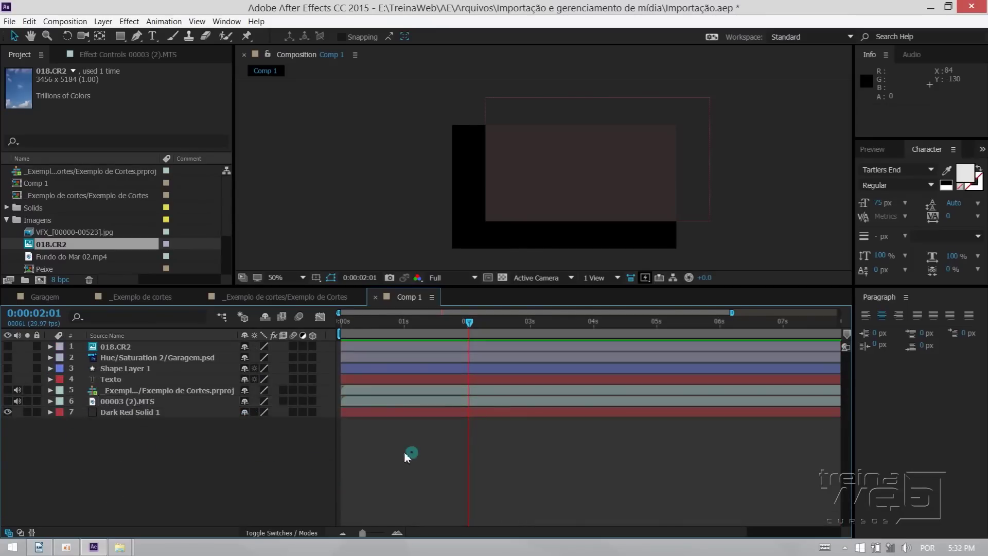
left_click_drag(363, 533, 351, 534)
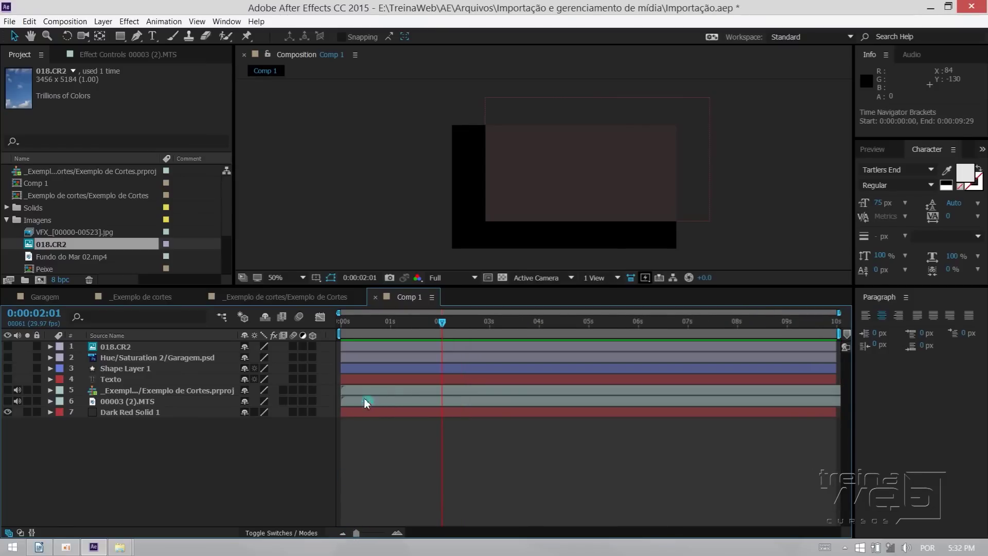
left_click_drag(364, 397, 405, 396)
left_click(408, 442)
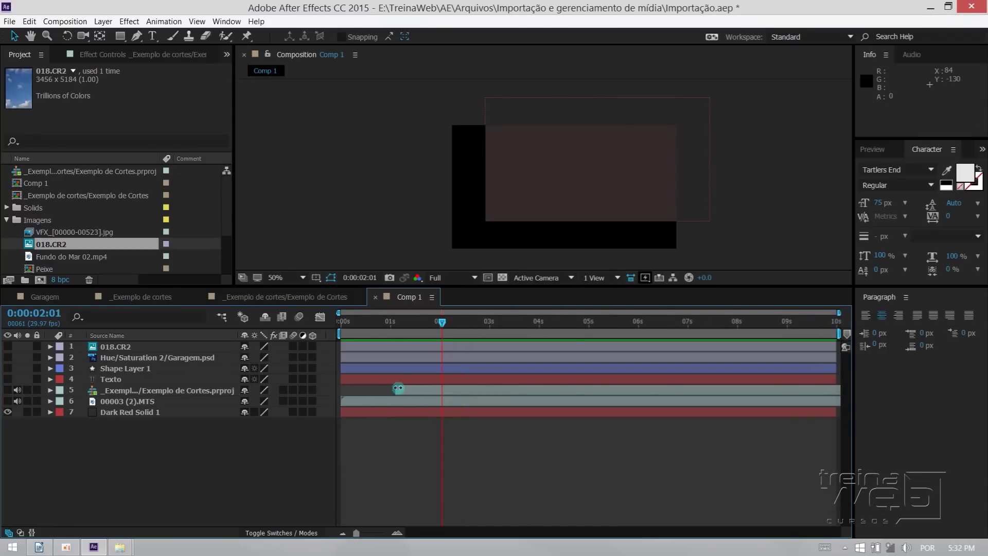
key("F10")
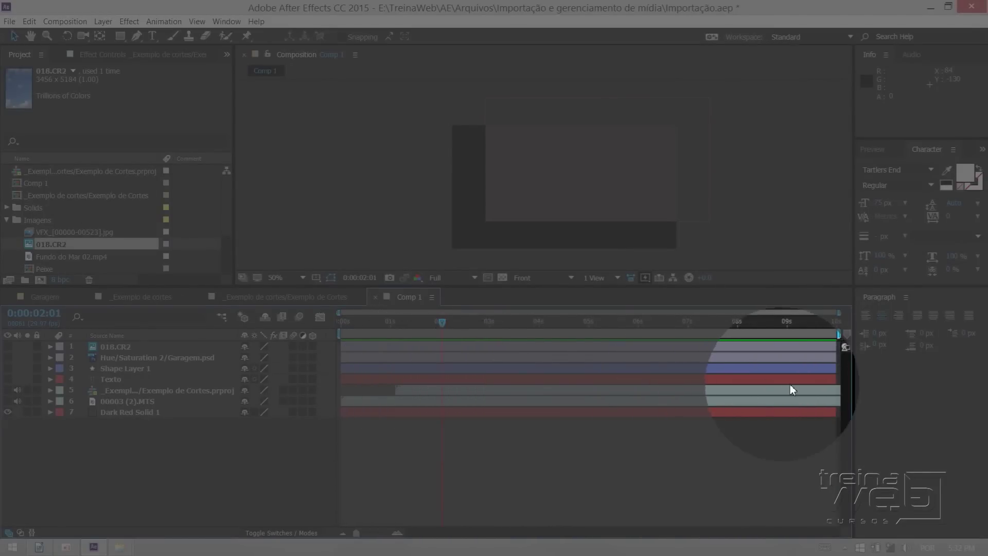
Slide the Exemplo de Cortes layer earlier in time and switch the keyboard layout to POR PTB2.
left_click_drag(792, 392, 378, 393)
left_click_drag(656, 319, 668, 338)
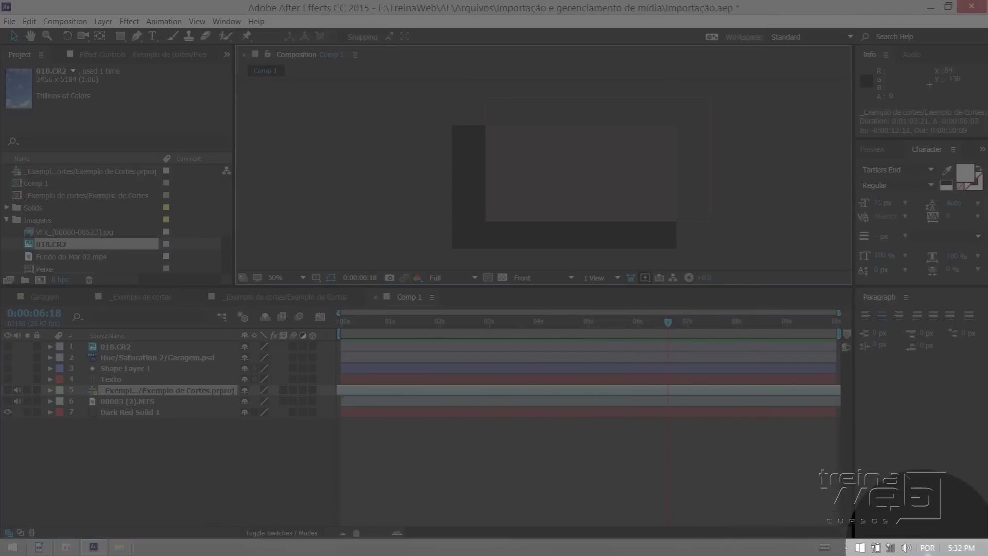
left_click(926, 548)
left_click(906, 486)
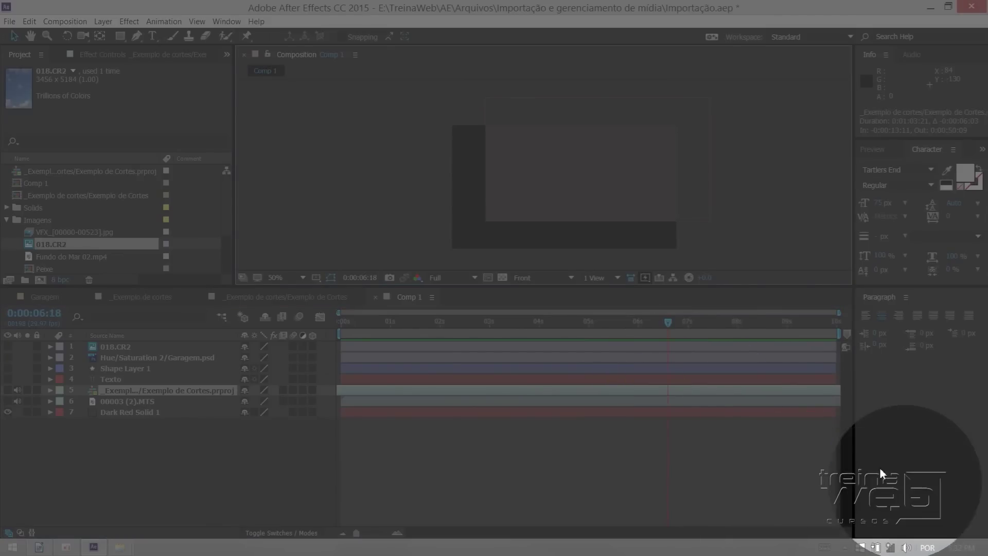
Trim the layer's out point with Alt+], adjusting it to about 0:00:04:25.
key("alt+bracketright")
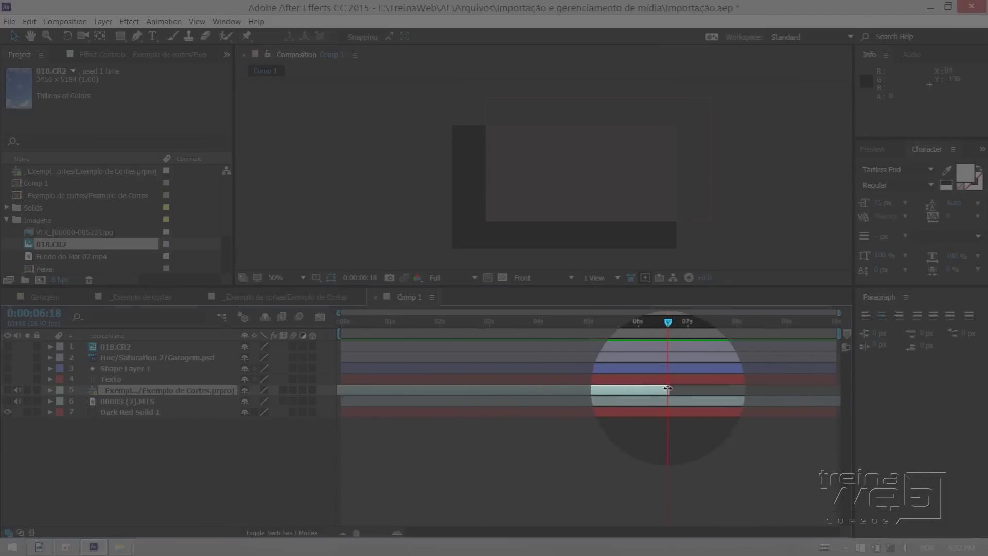
left_click(672, 321)
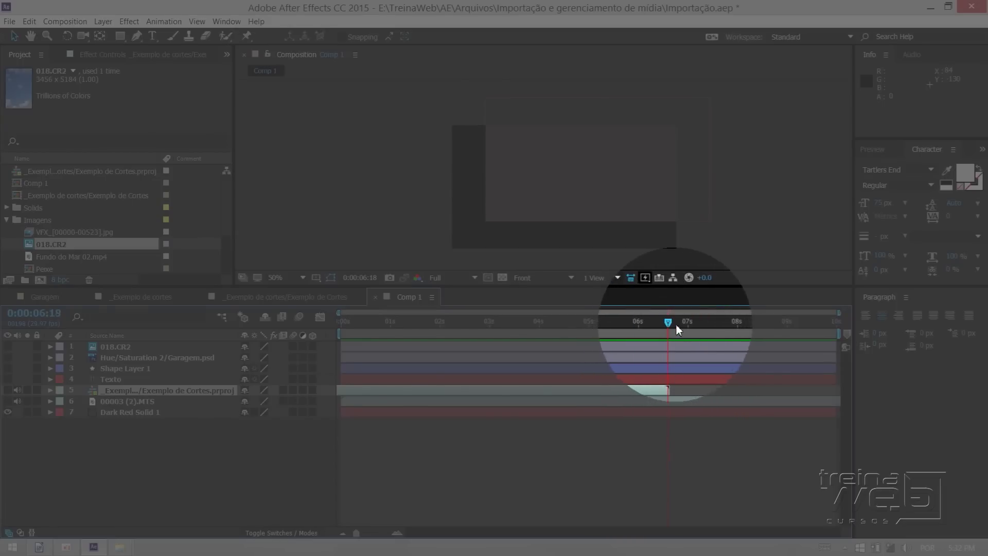
left_click_drag(667, 386, 592, 390)
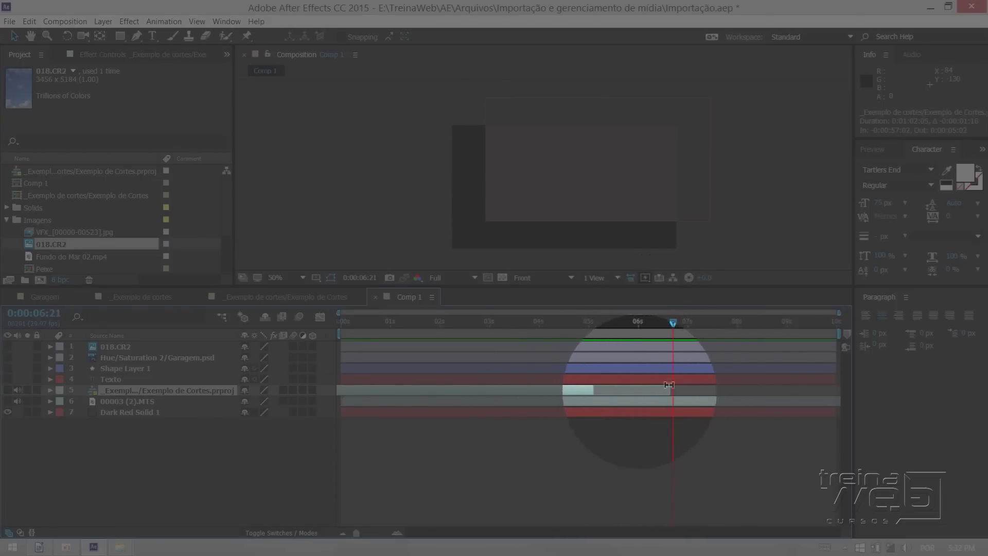
left_click(678, 321)
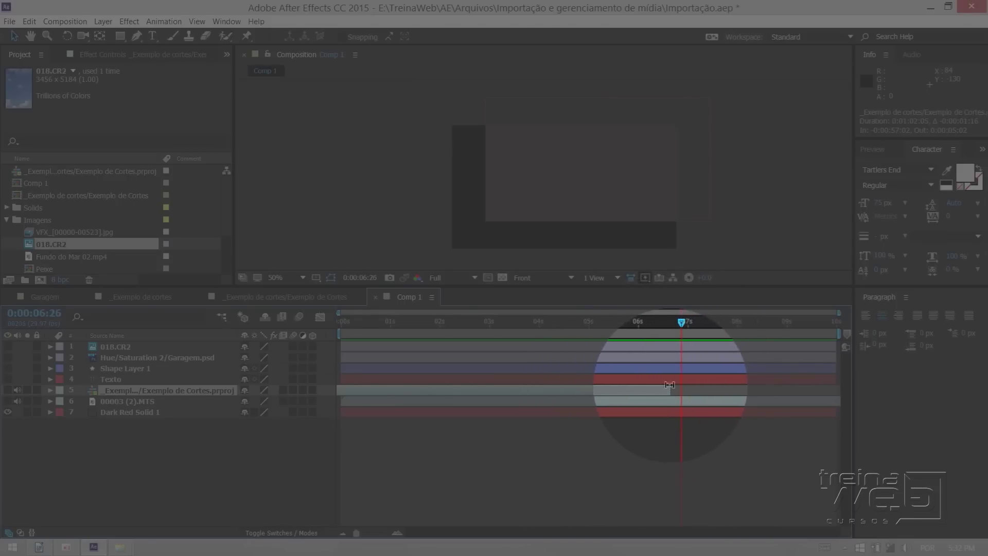
left_click_drag(598, 391, 669, 390)
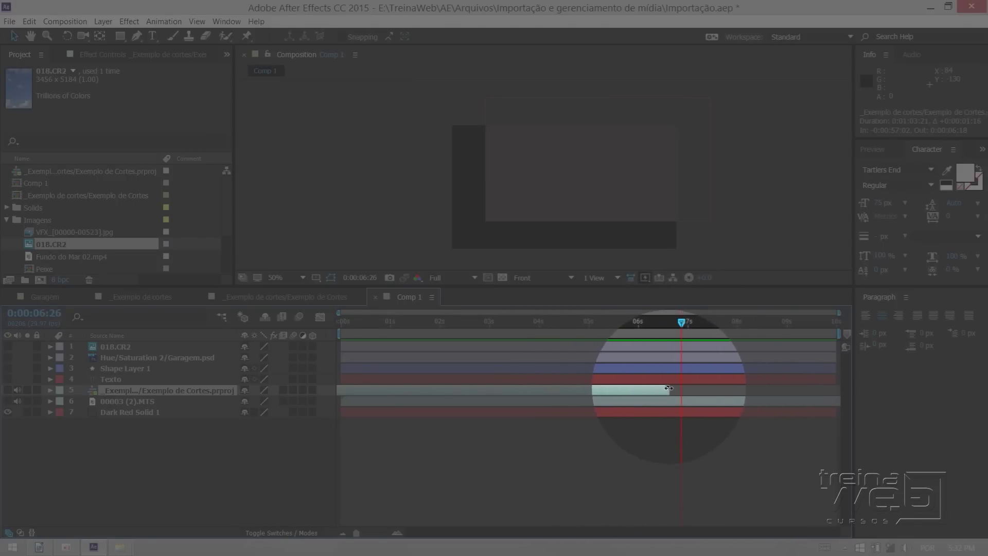
left_click_drag(668, 391, 582, 389)
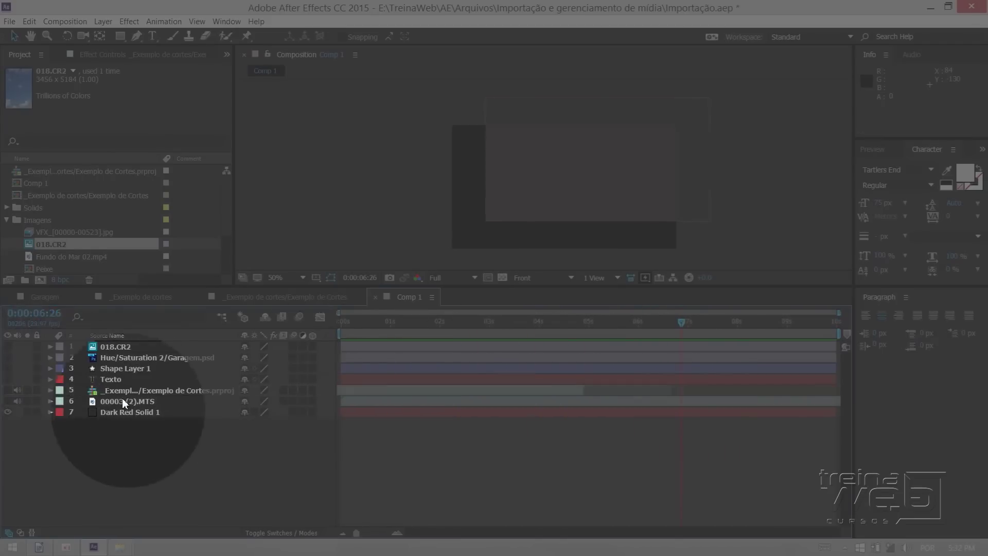
Delete every layer in Comp 1 except 00003 (2).MTS.
left_click(122, 346)
left_click(125, 412, "shift")
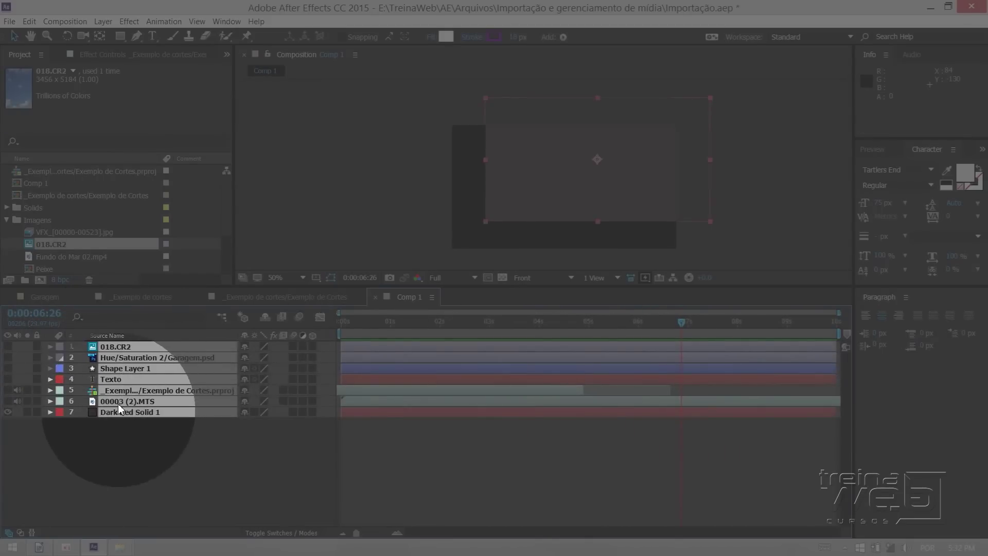
left_click(120, 400, "ctrl")
key("Delete")
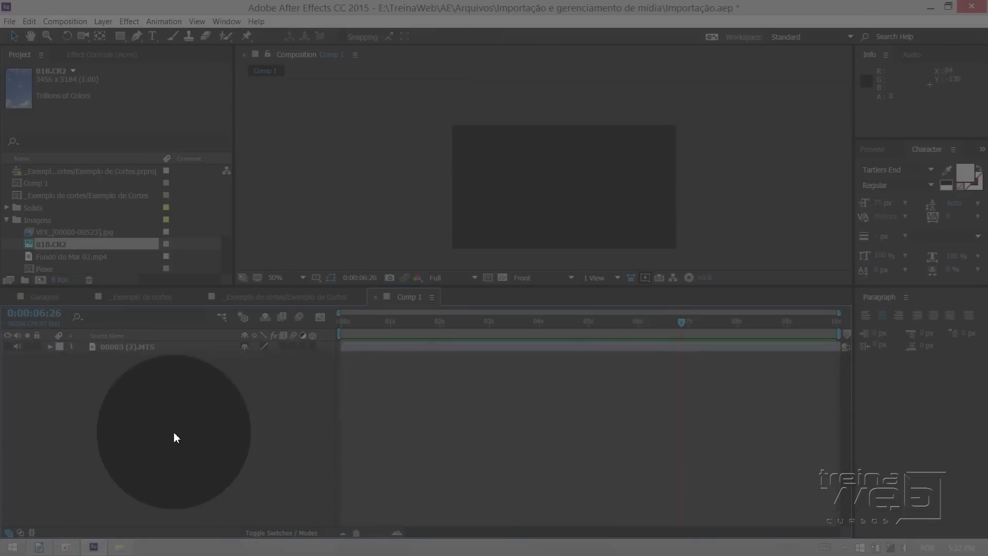
Restore the Active Camera view, enlarge the viewer, and make the MTS clip visible at 1 second.
left_click(445, 321)
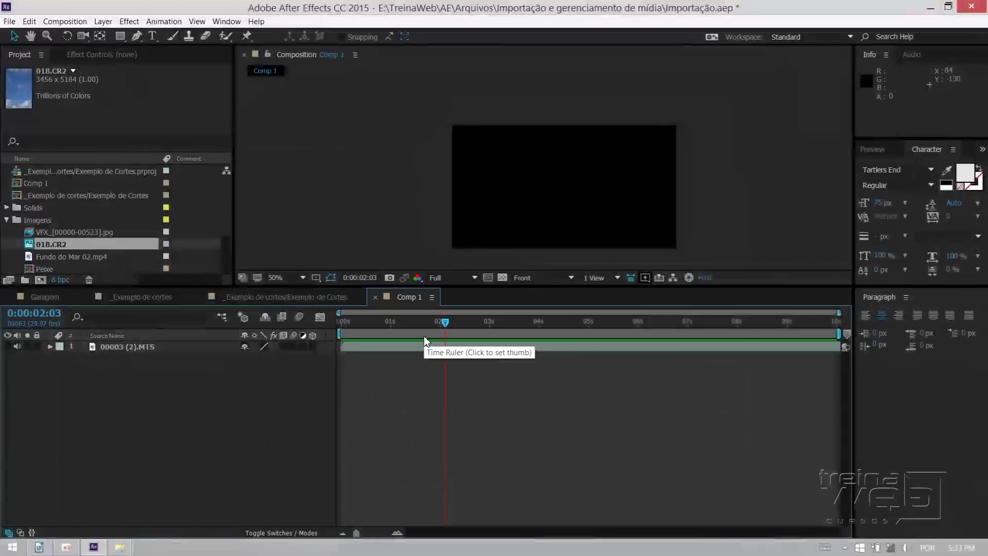
left_click(554, 277)
left_click(566, 292)
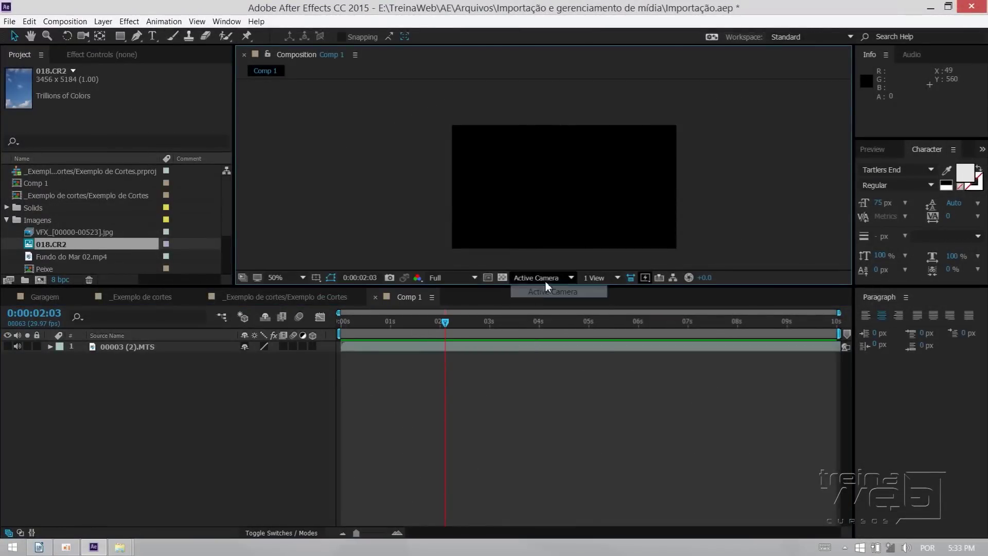
left_click_drag(541, 287, 543, 361)
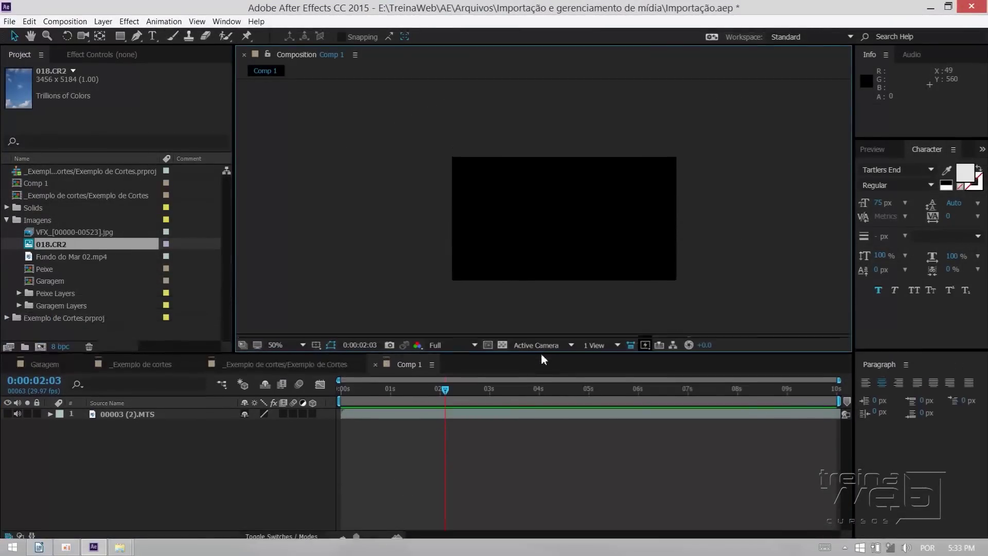
left_click_drag(445, 390, 411, 402)
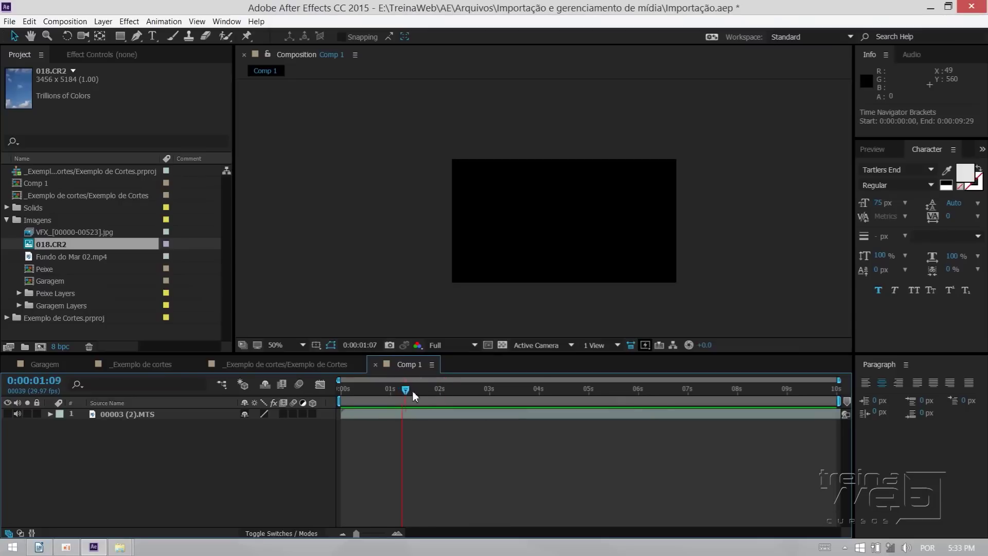
left_click_drag(535, 359, 536, 374)
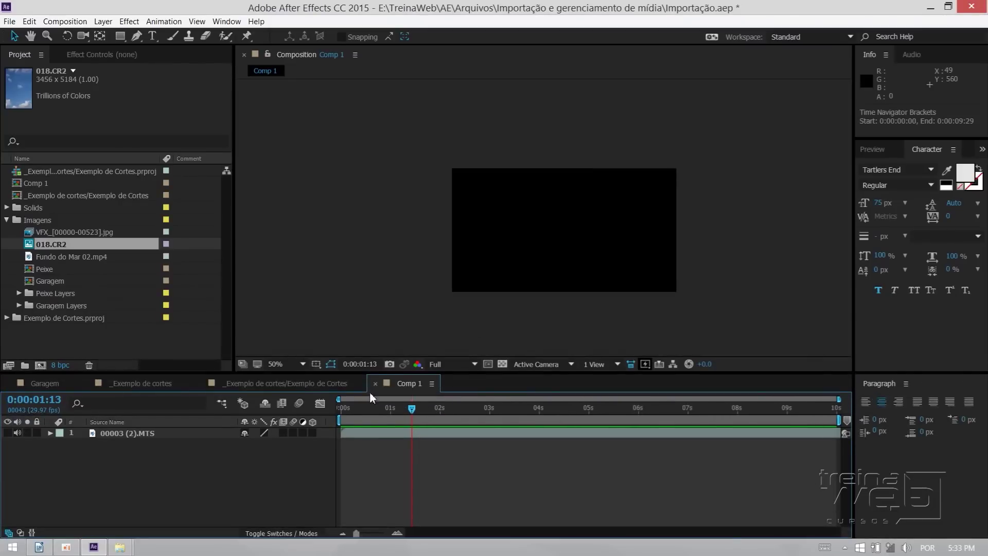
left_click_drag(435, 407, 450, 406)
left_click(392, 407)
left_click(7, 432)
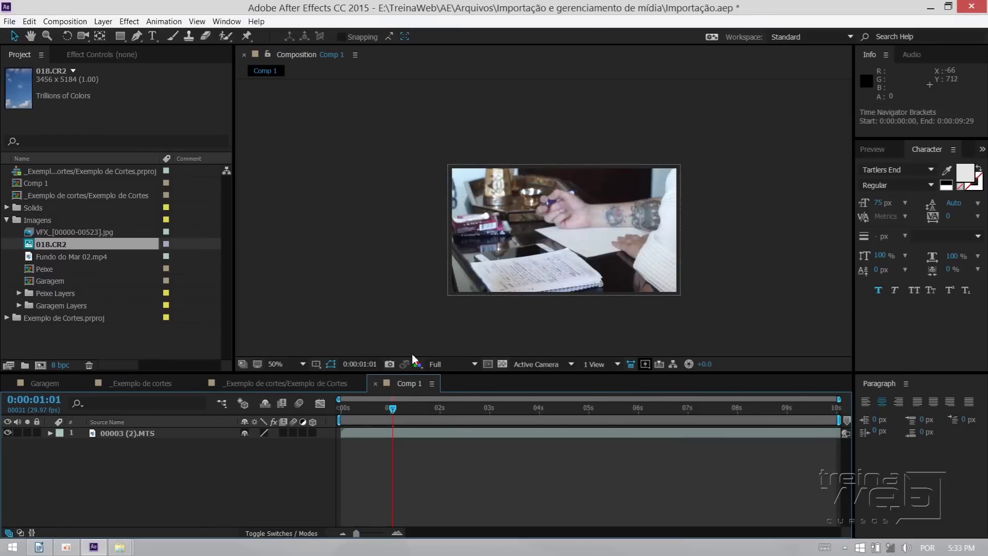
Trim the 00003 (2).MTS layer's start to about 2 seconds and shift it 9 frames later.
key("Home")
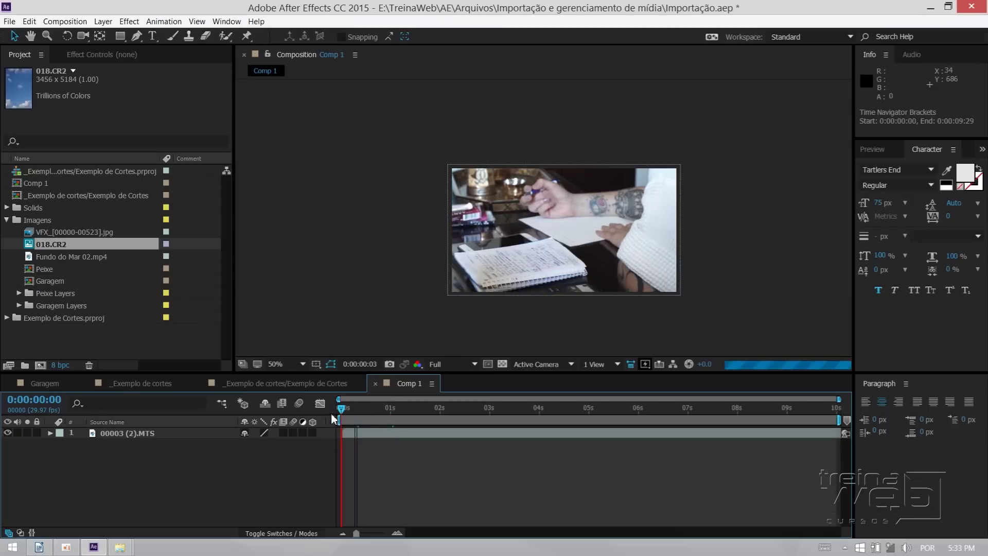
left_click_drag(354, 411, 415, 409)
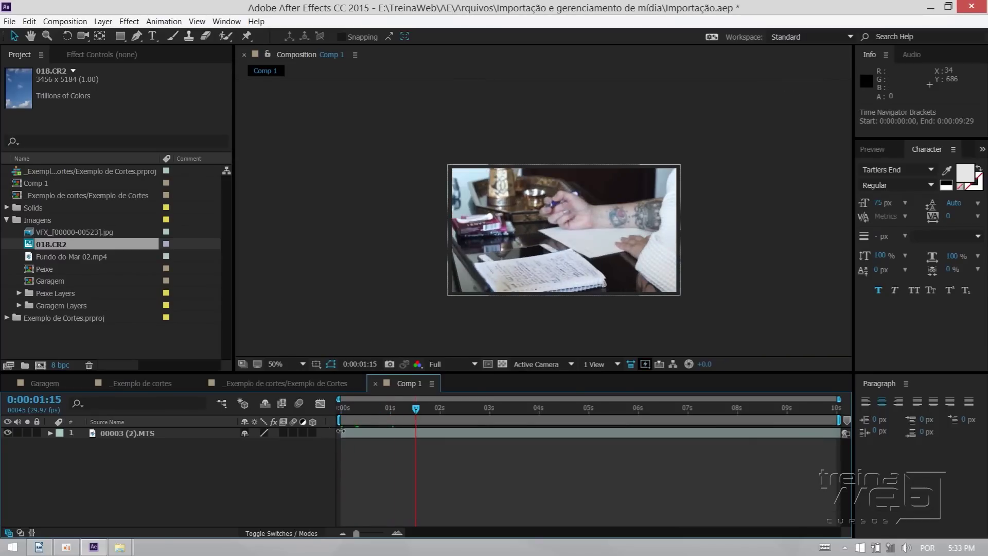
left_click_drag(342, 433, 471, 432)
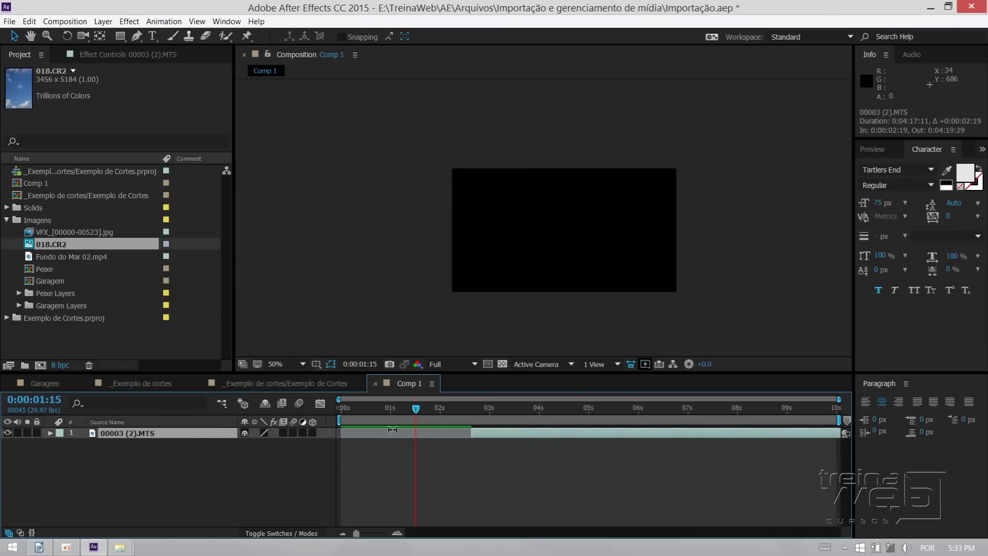
left_click(364, 461)
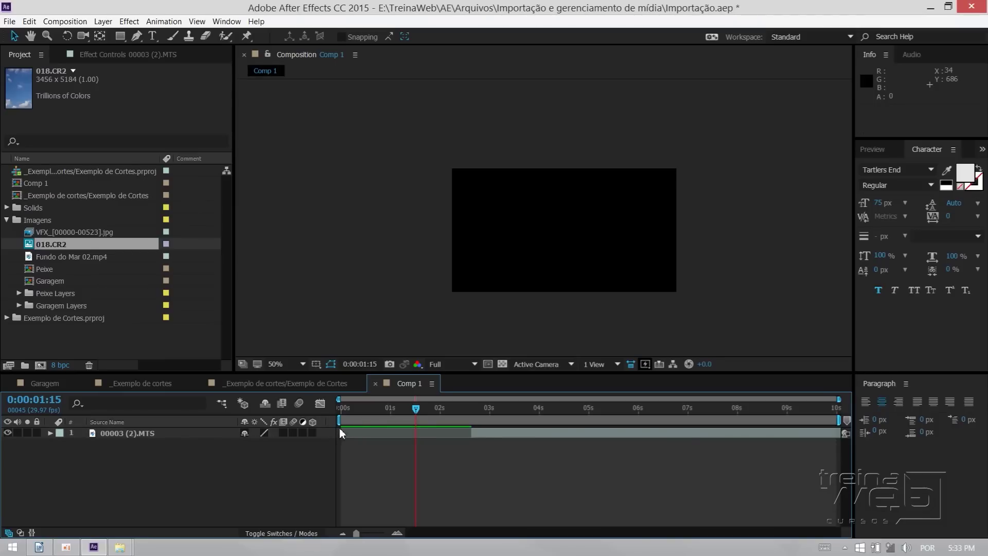
left_click_drag(499, 438, 513, 437)
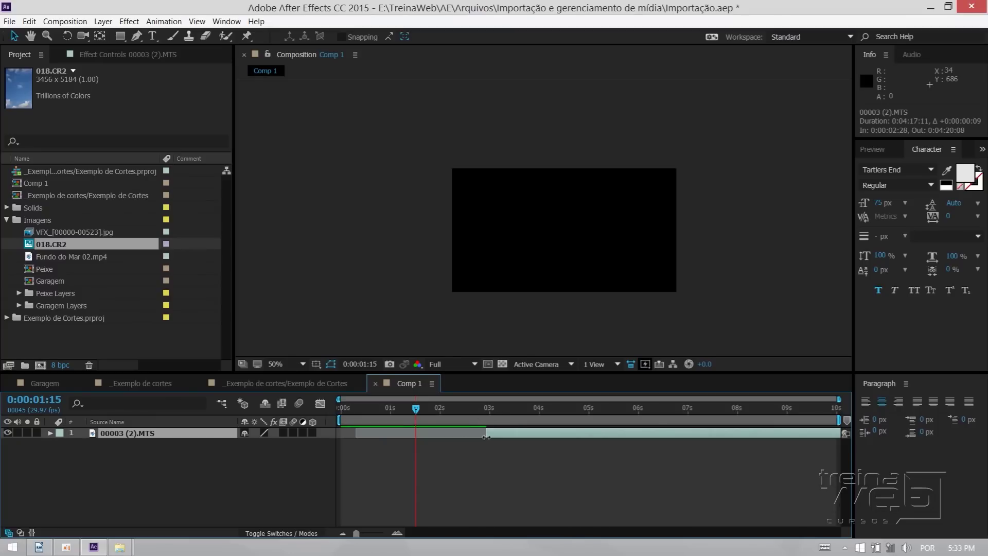
Retrim the clip's start to 3 seconds, then extend it back almost to the composition start.
left_click_drag(486, 434, 490, 432)
left_click(488, 409)
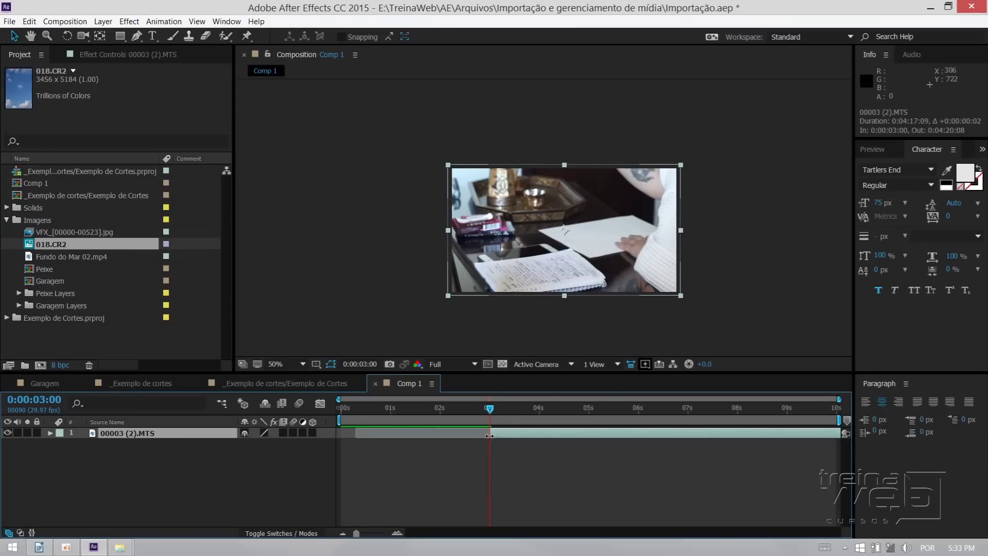
left_click_drag(489, 435, 516, 435)
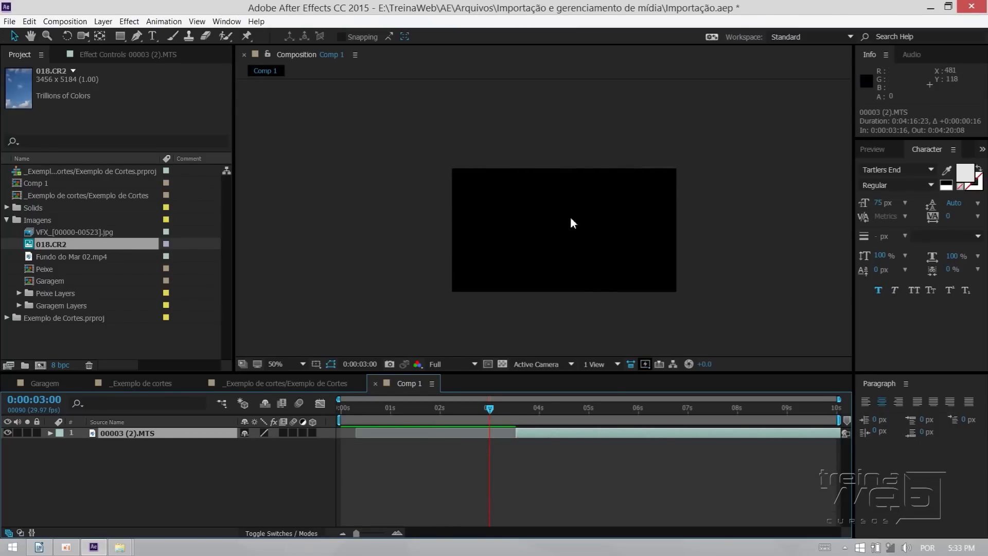
mouse_move(513, 435)
left_mouse_down()
mouse_move(428, 434)
mouse_move(456, 433)
left_mouse_up()
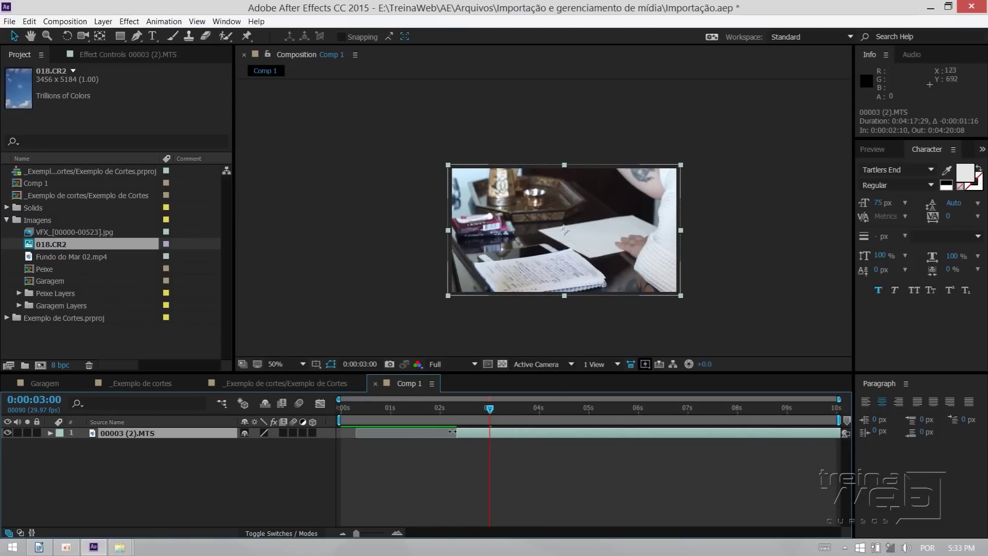
left_click_drag(457, 433, 350, 425)
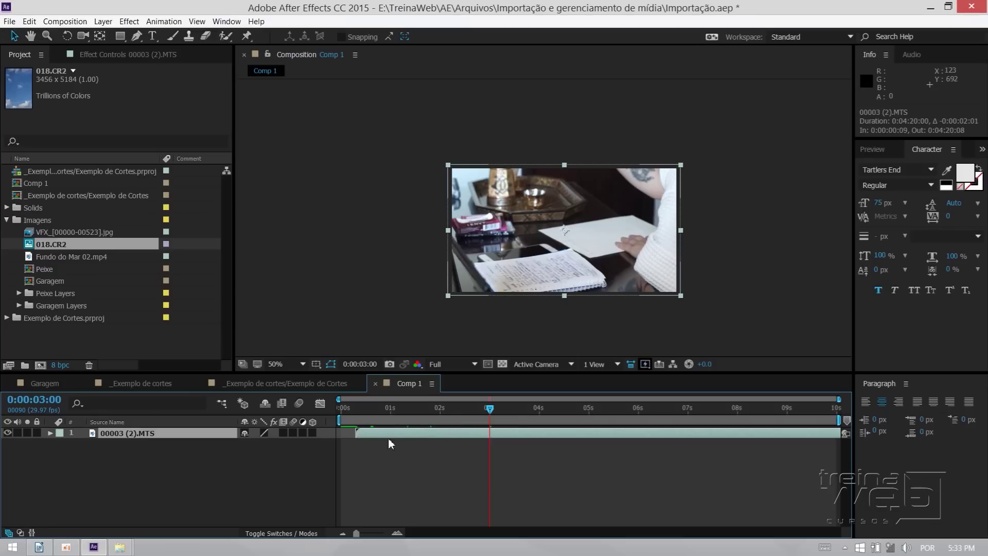
Slide the clip earlier until its in point is -0:00:06:28 and it fills the 10-second timeline.
left_click_drag(523, 438, 502, 438)
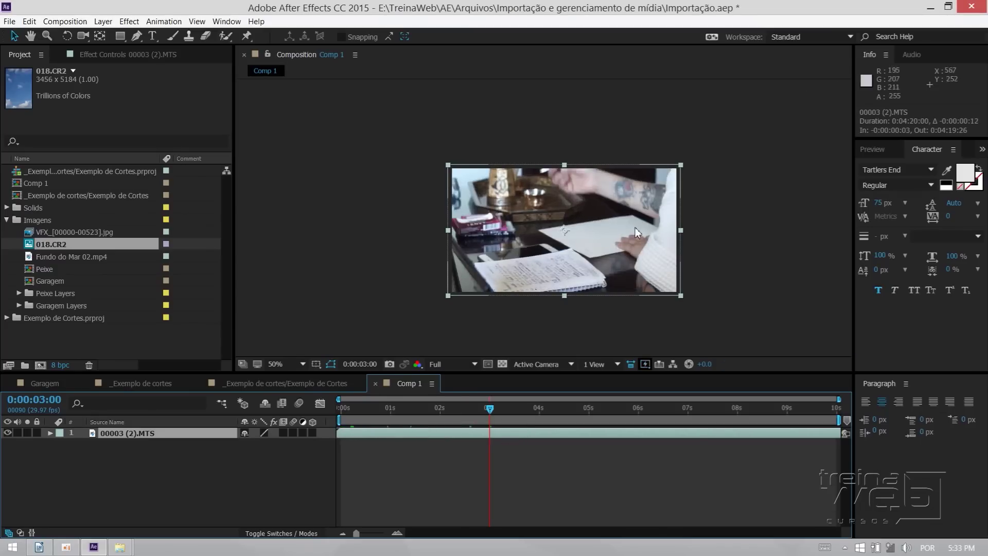
left_click_drag(651, 431, 593, 441)
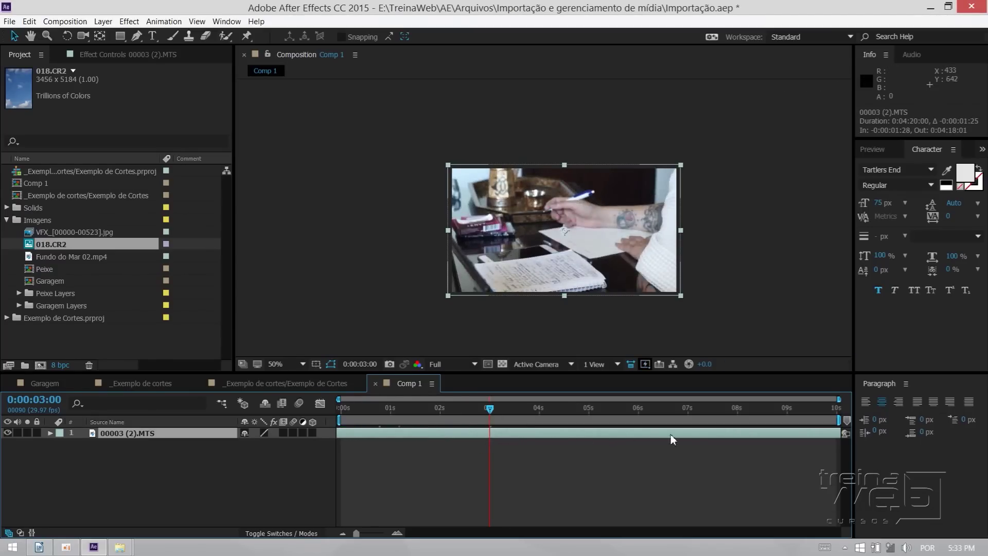
left_click_drag(687, 436, 610, 436)
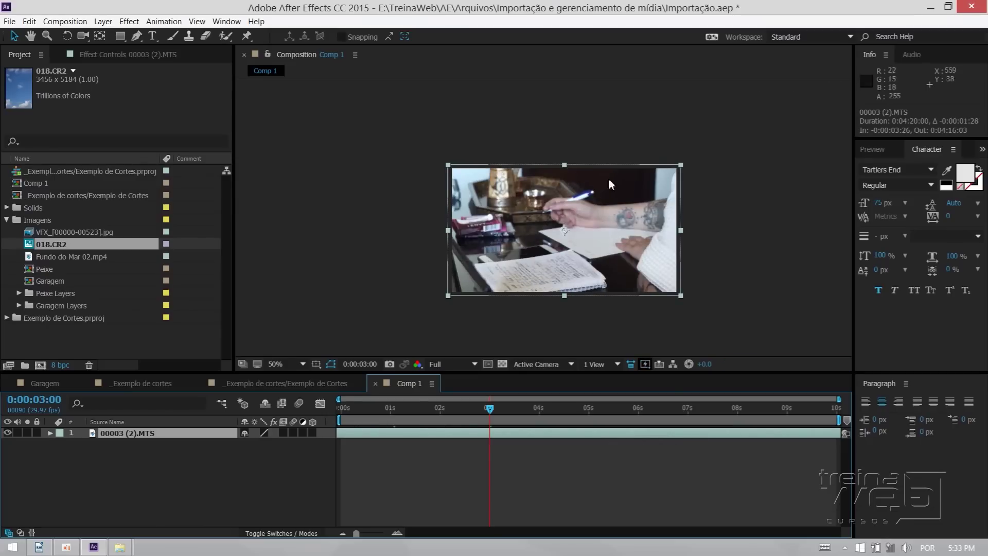
left_click_drag(688, 435, 558, 434)
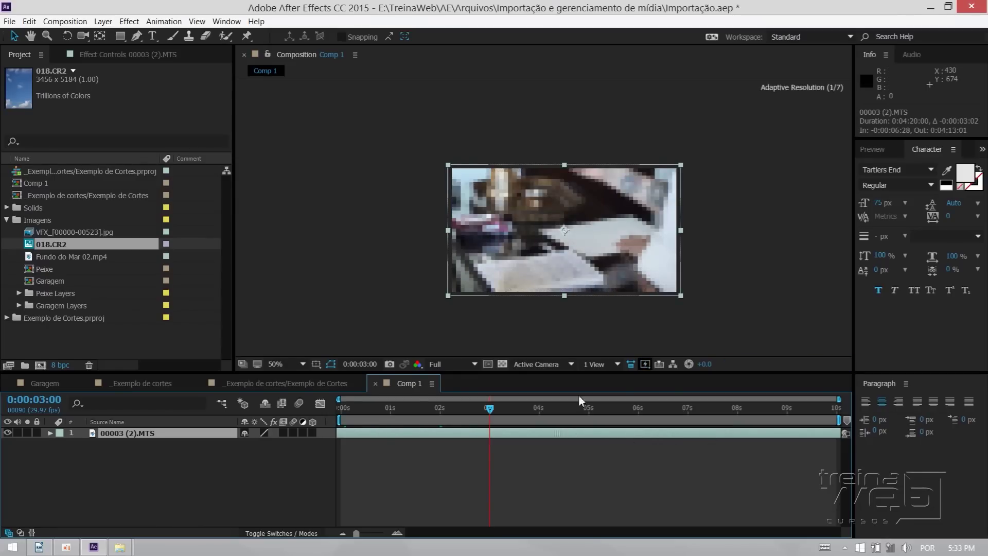